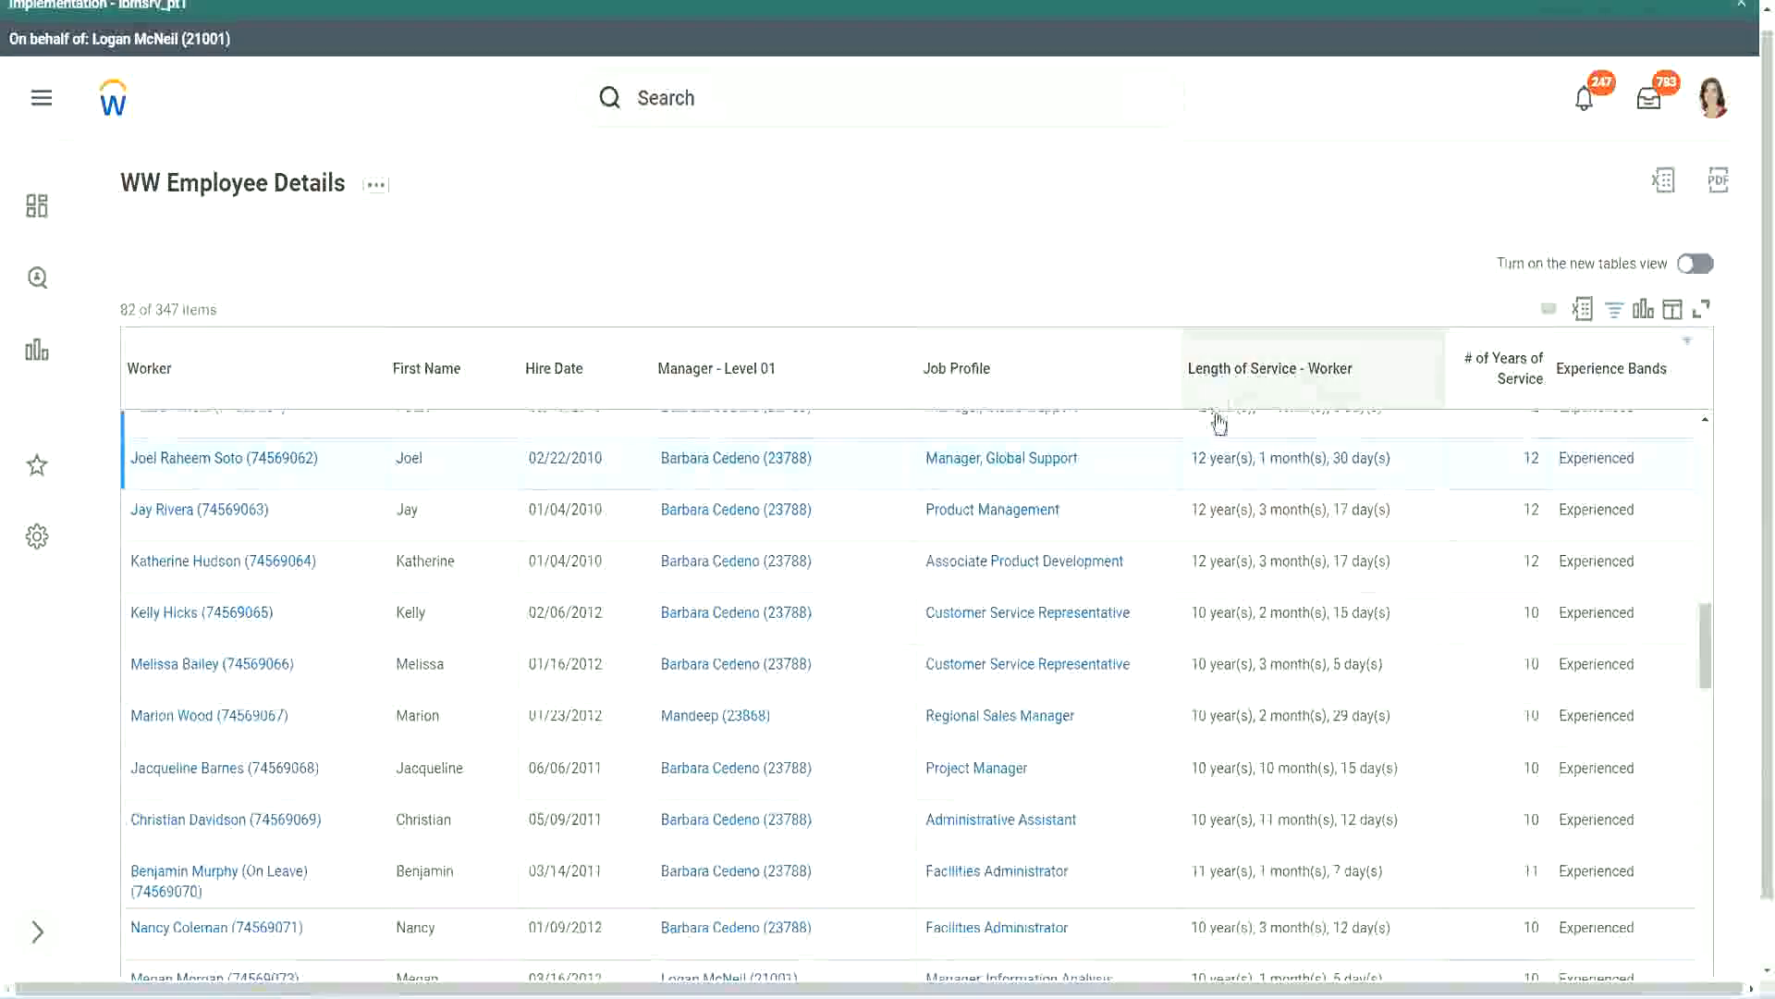
Compare Length of Service with # of Years of Service in the Manager, Global Support and Administrative Assistant rows
{"action": "left_click_drag", "start_coordinate": [1200, 459], "coordinate": [1191, 459]}
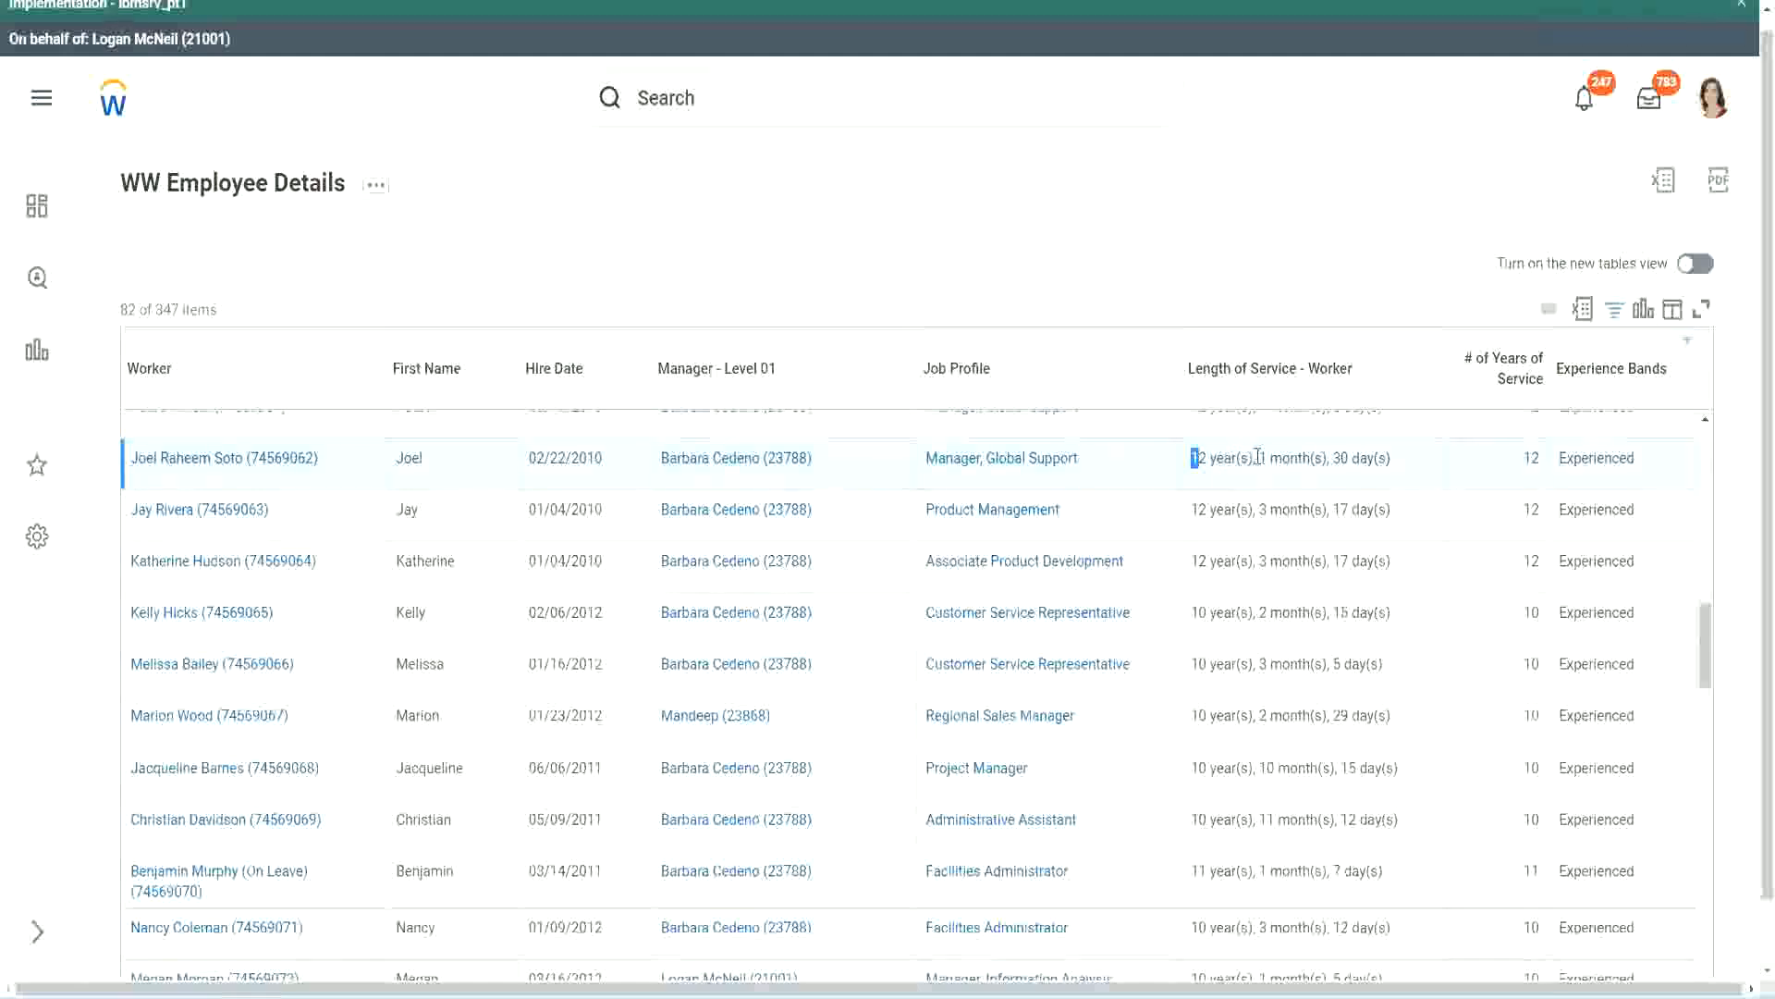
{"action": "left_click", "coordinate": [1248, 460]}
{"action": "left_click_drag", "start_coordinate": [1190, 460], "coordinate": [1207, 459]}
{"action": "double_click", "coordinate": [1261, 457]}
{"action": "double_click", "coordinate": [1345, 458]}
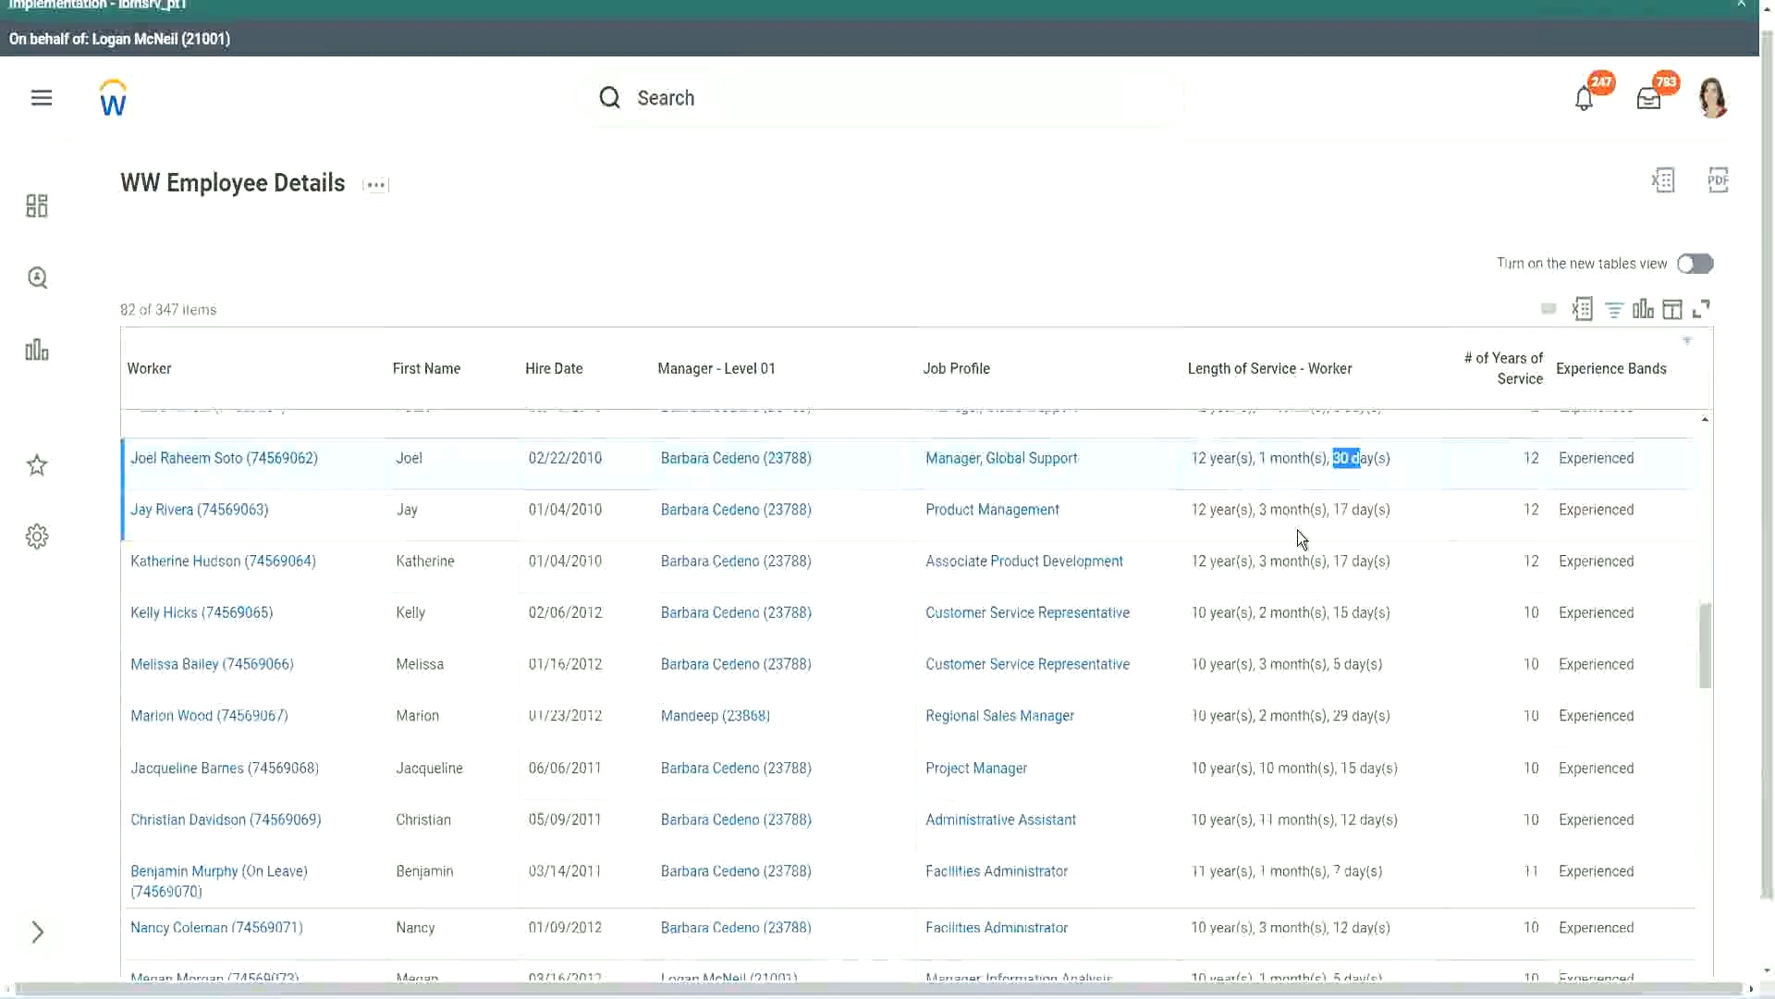
{"action": "double_click", "coordinate": [1535, 458]}
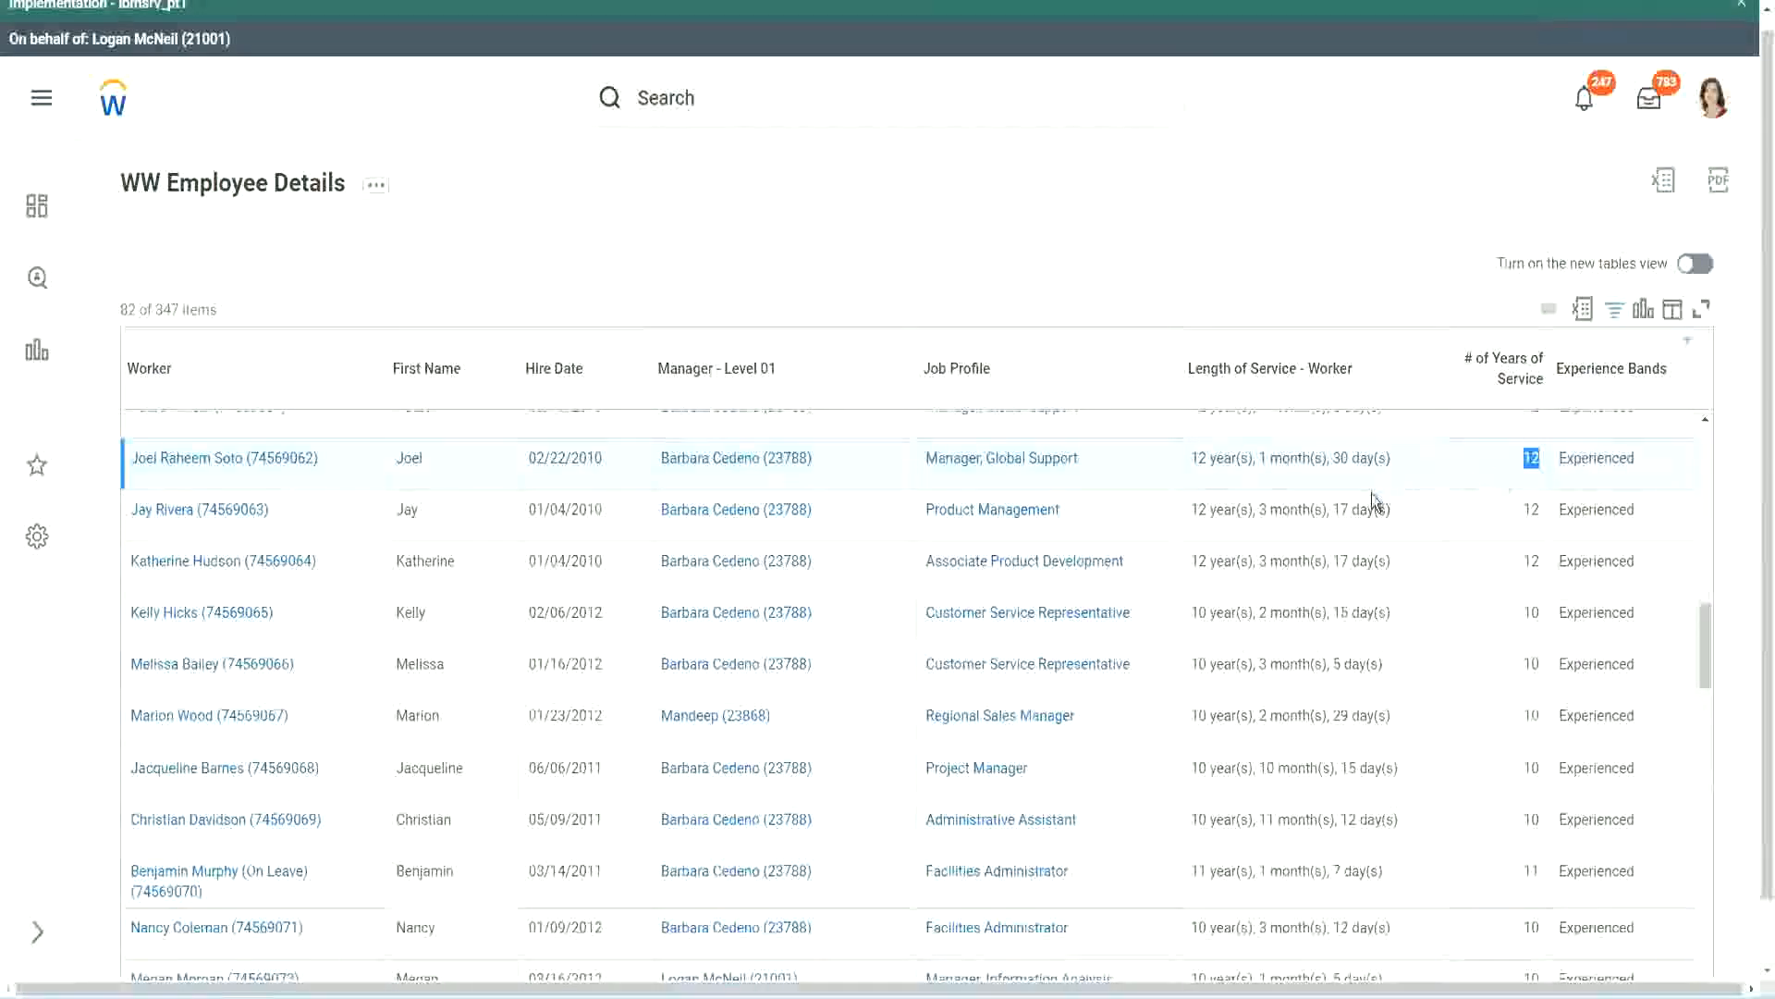
{"action": "left_click", "coordinate": [1234, 820]}
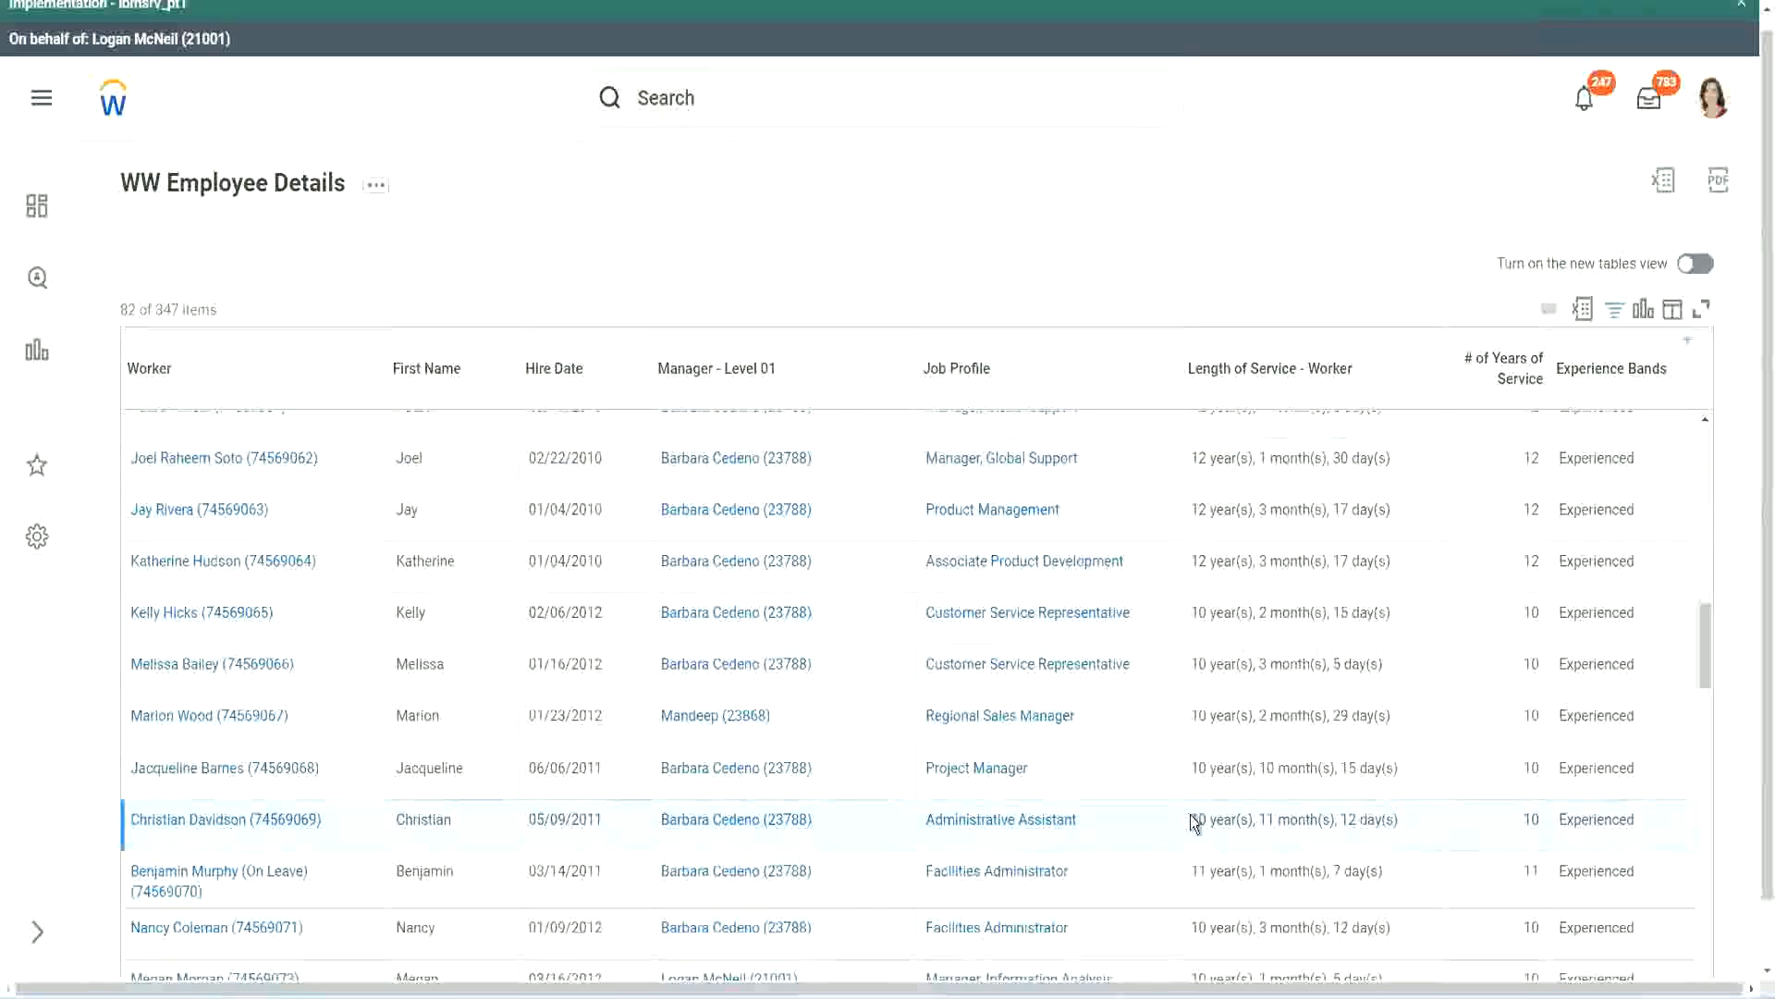
{"action": "left_click_drag", "start_coordinate": [1260, 818], "coordinate": [1359, 820]}
{"action": "left_click", "coordinate": [1377, 818]}
{"action": "double_click", "coordinate": [1530, 820]}
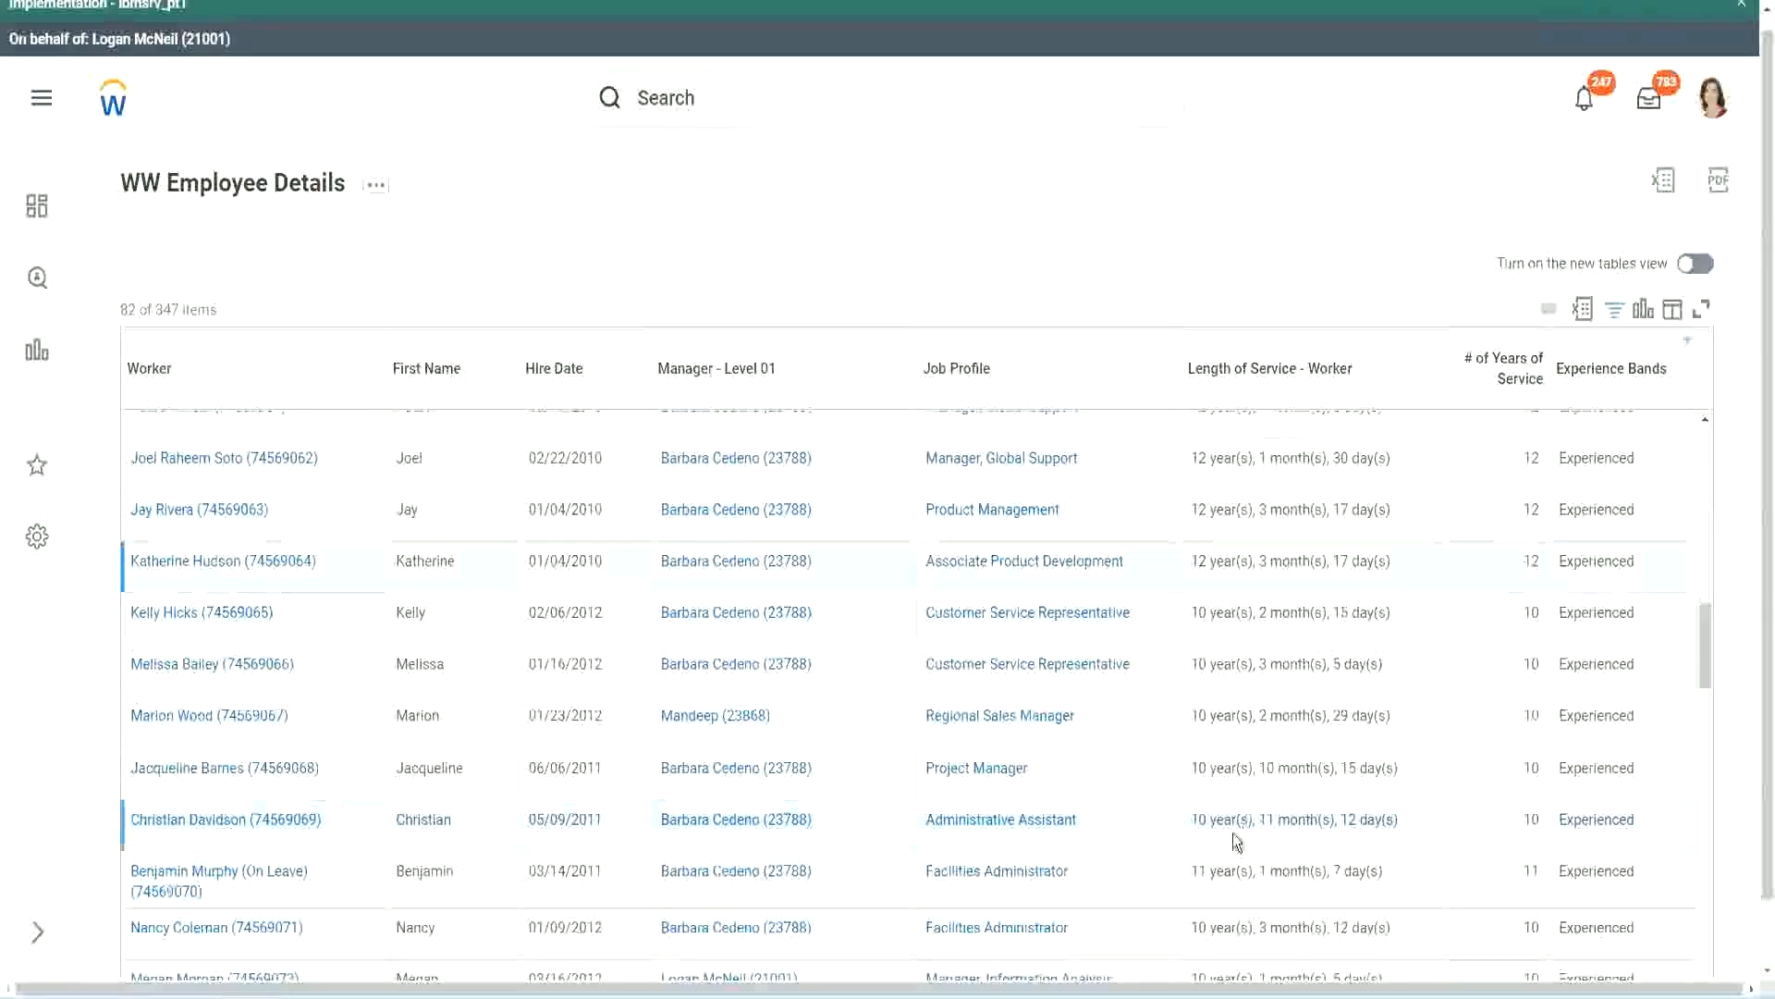
{"action": "double_click", "coordinate": [1199, 819]}
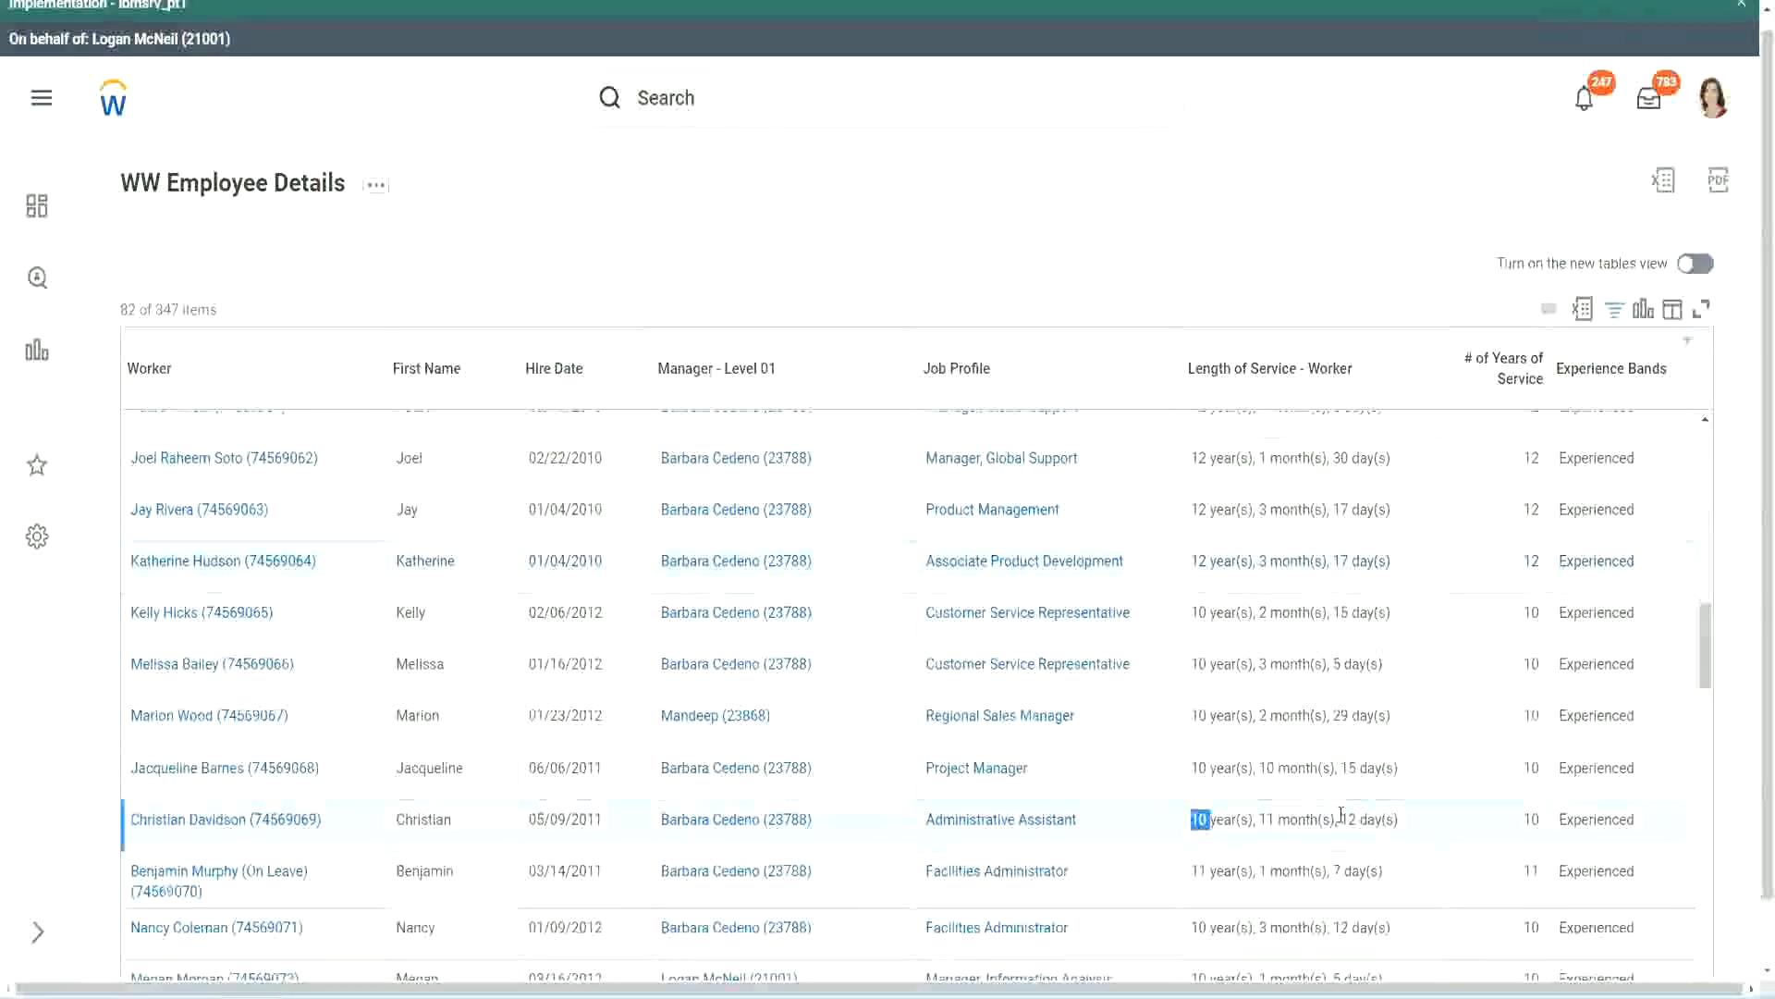
{"action": "left_click", "coordinate": [1341, 815]}
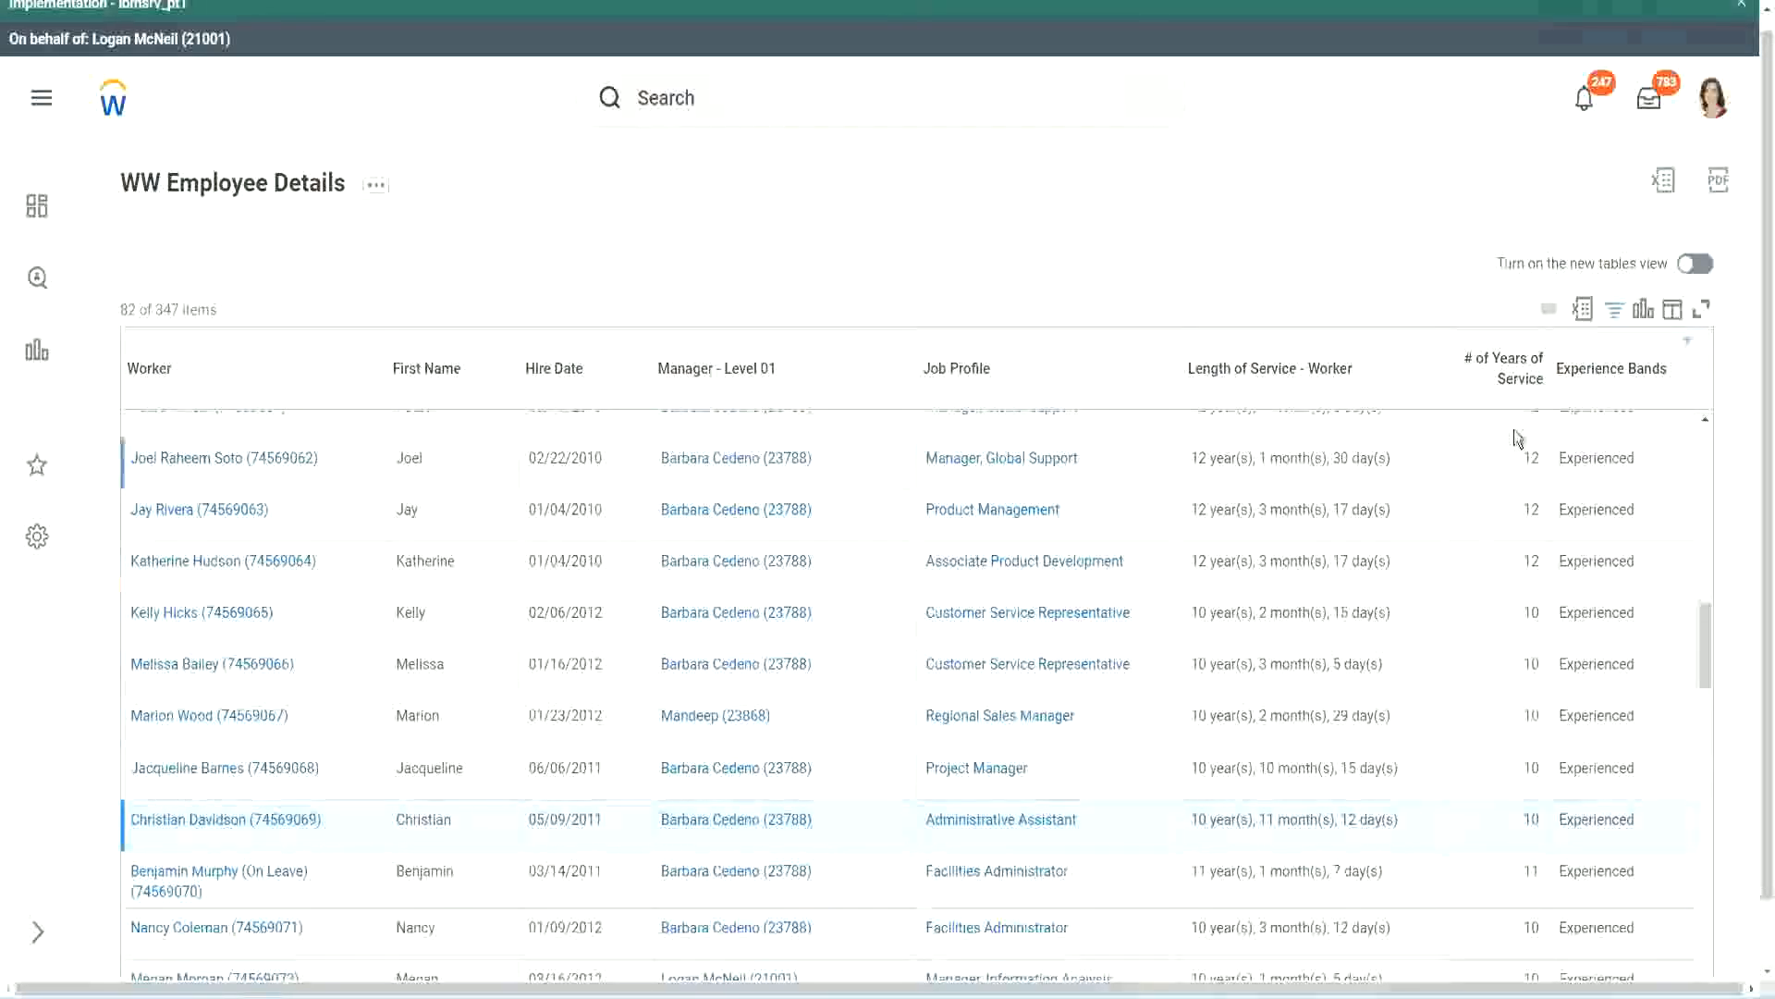
Recheck how length of service maps to whole years in the same two rows, and examine the Project Manager row
{"action": "left_click_drag", "start_coordinate": [1523, 458], "coordinate": [1542, 465]}
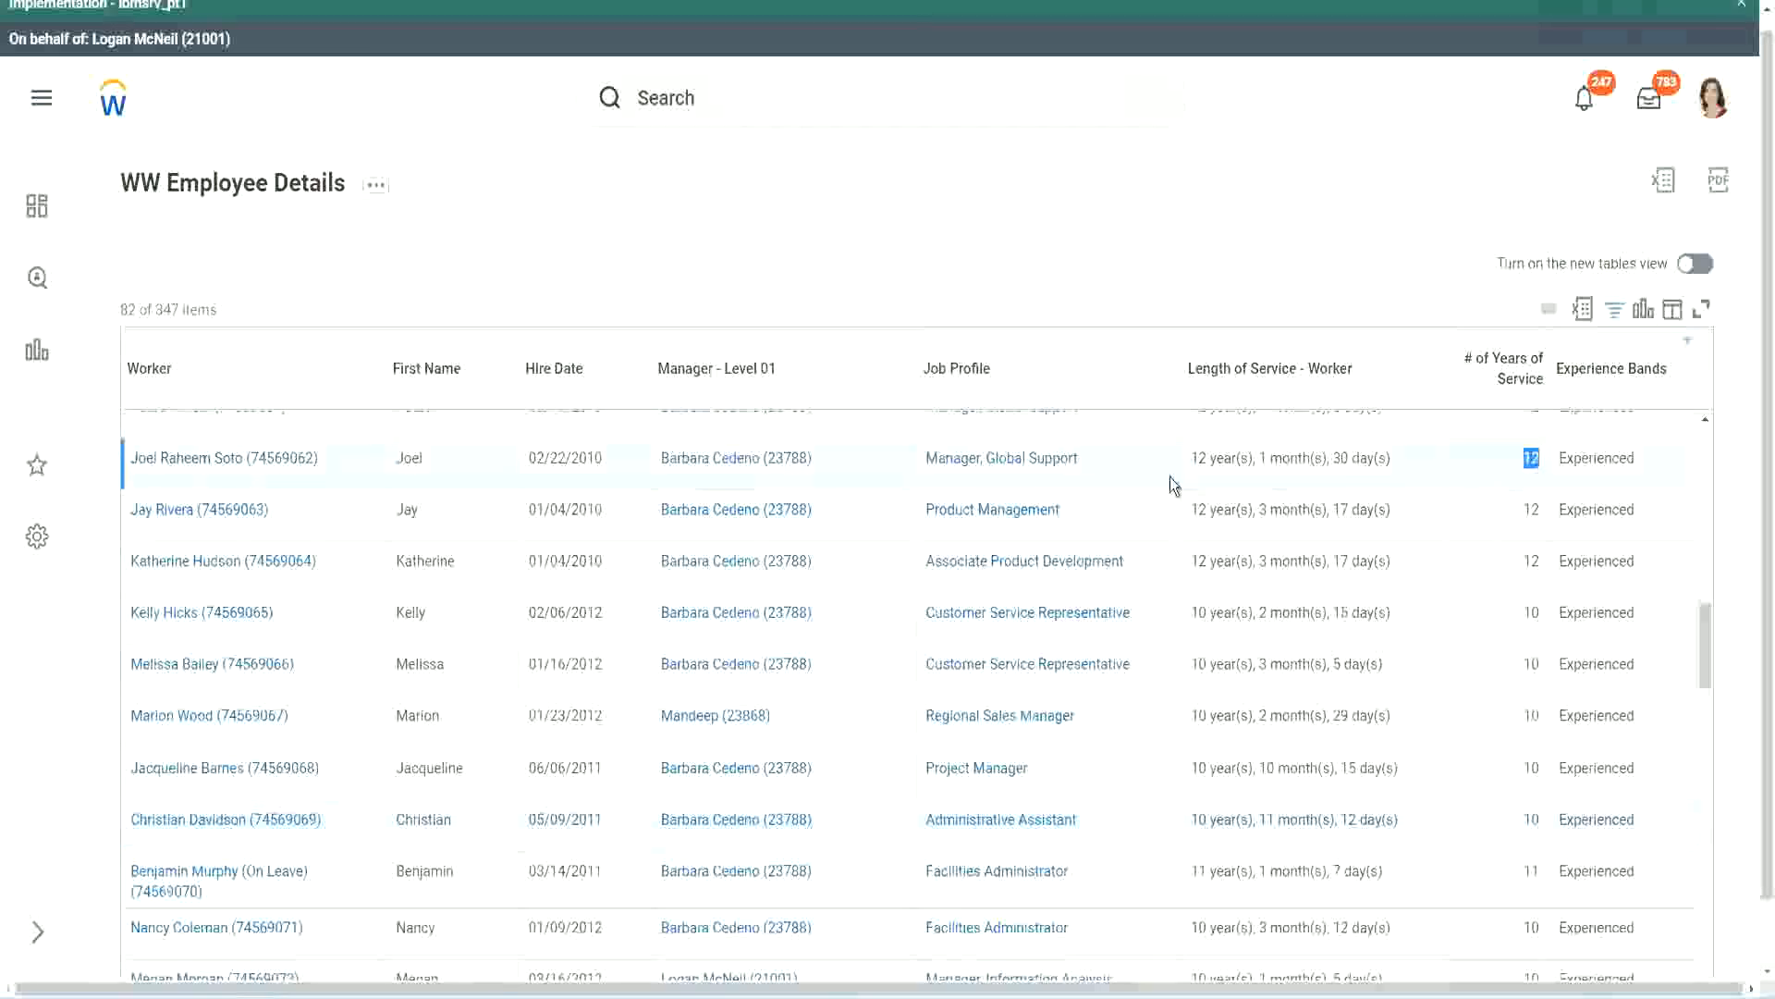
{"action": "left_click_drag", "start_coordinate": [1191, 460], "coordinate": [1417, 457]}
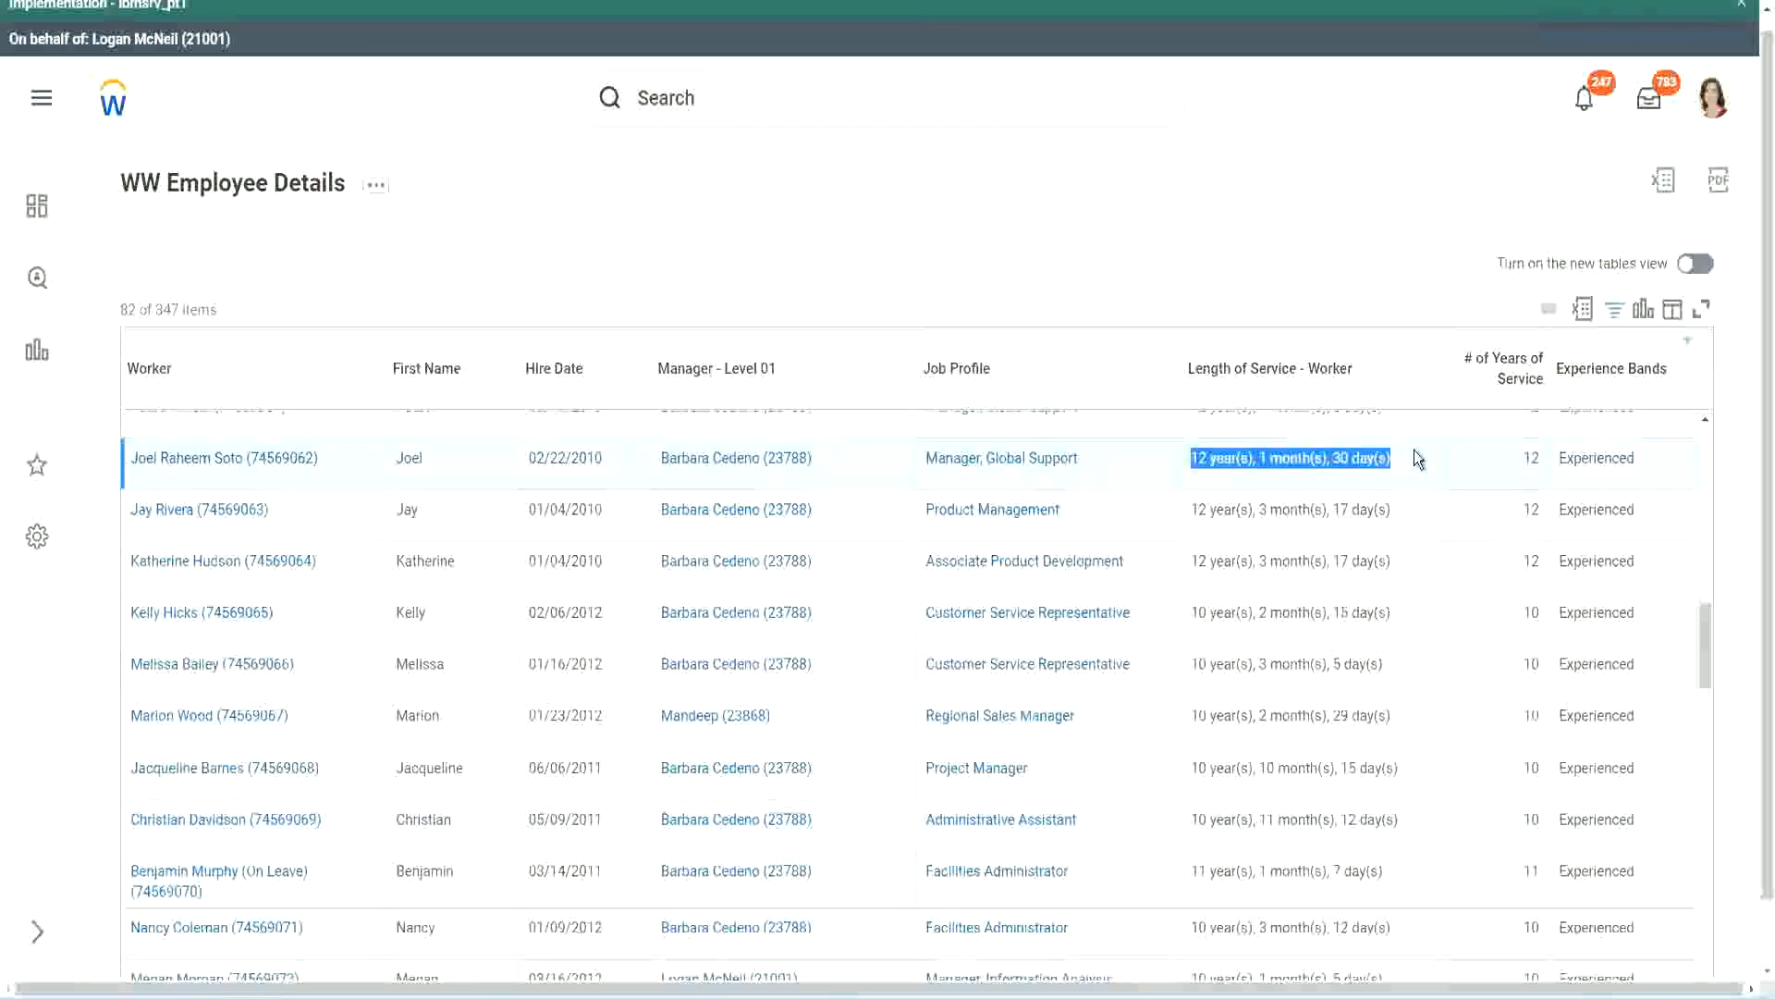
{"action": "left_click", "coordinate": [1378, 818]}
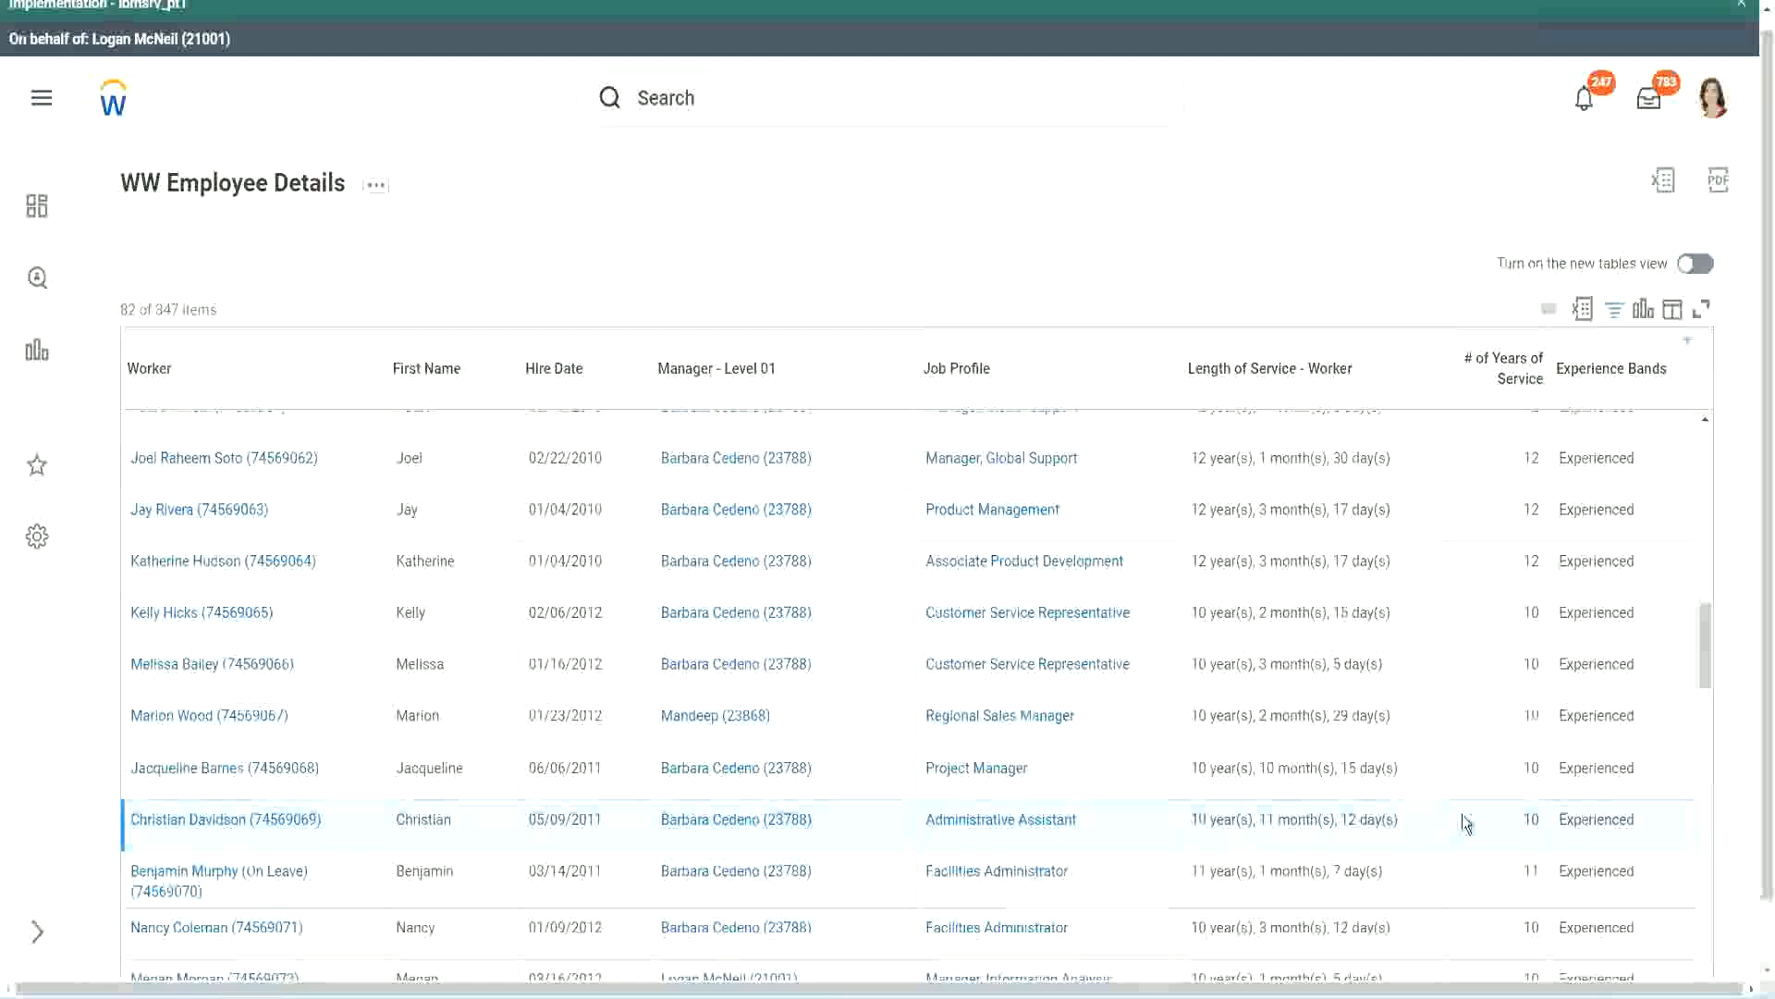
{"action": "double_click", "coordinate": [1533, 819]}
{"action": "left_click", "coordinate": [1467, 824]}
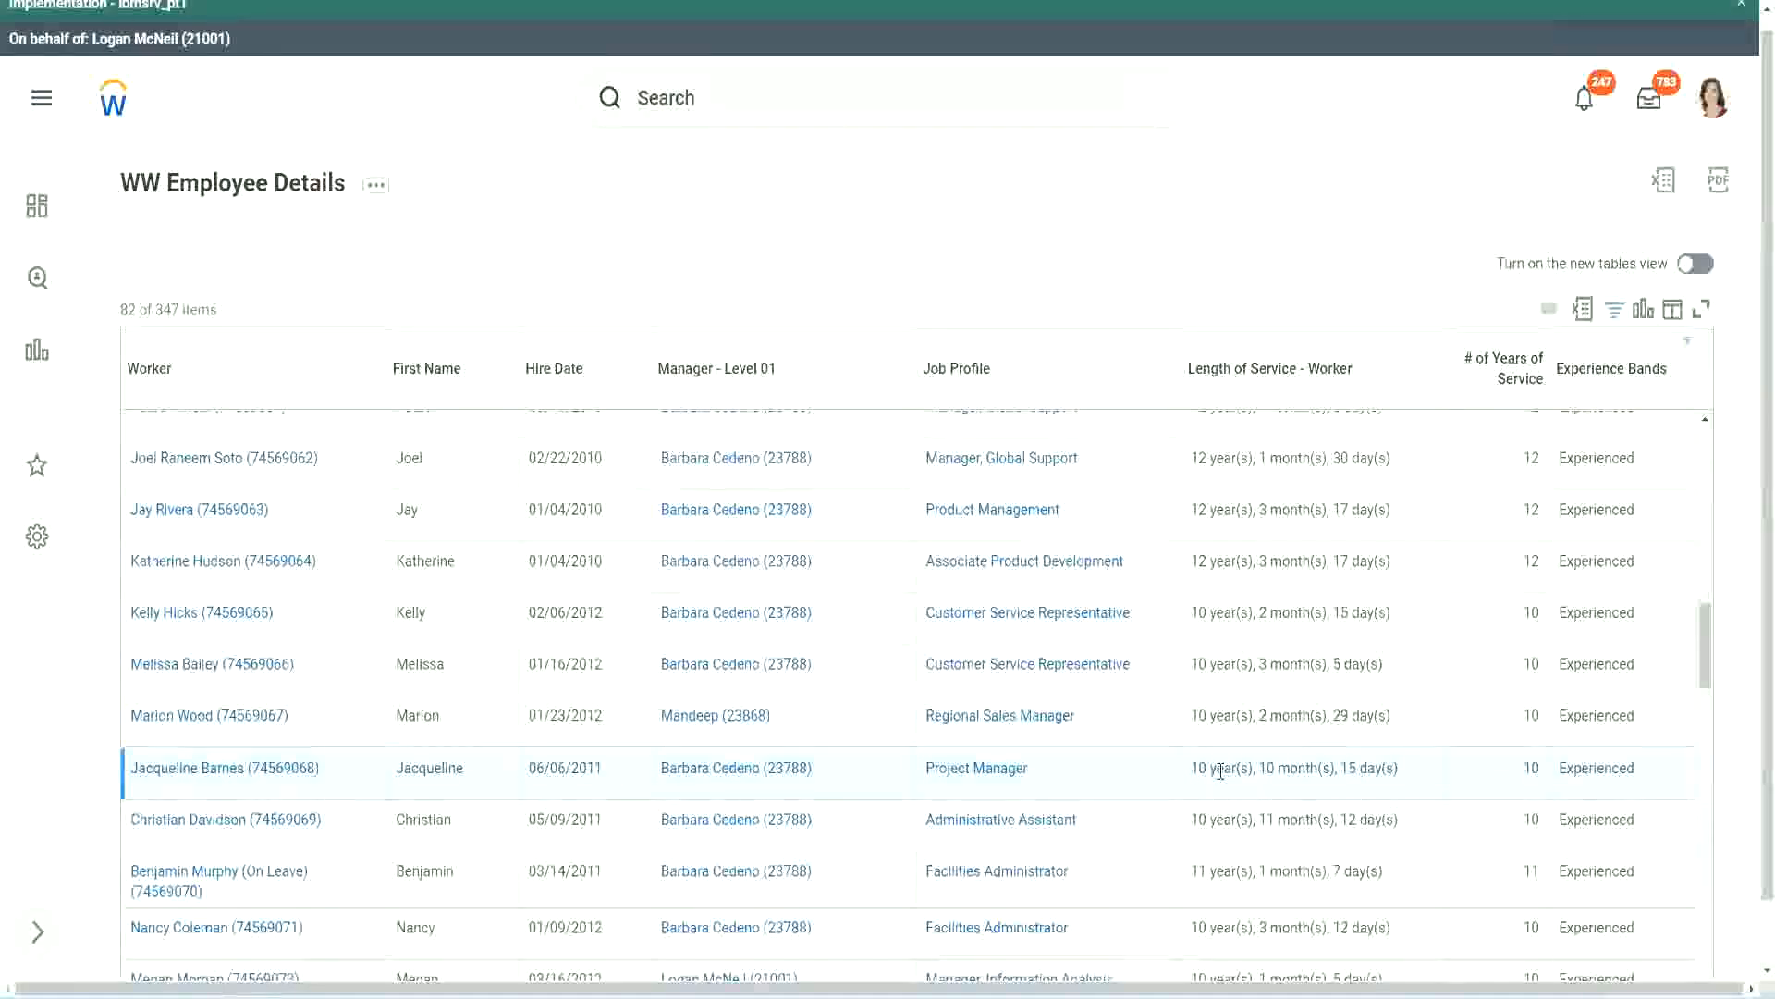
{"action": "double_click", "coordinate": [1267, 769]}
{"action": "left_click", "coordinate": [1326, 769]}
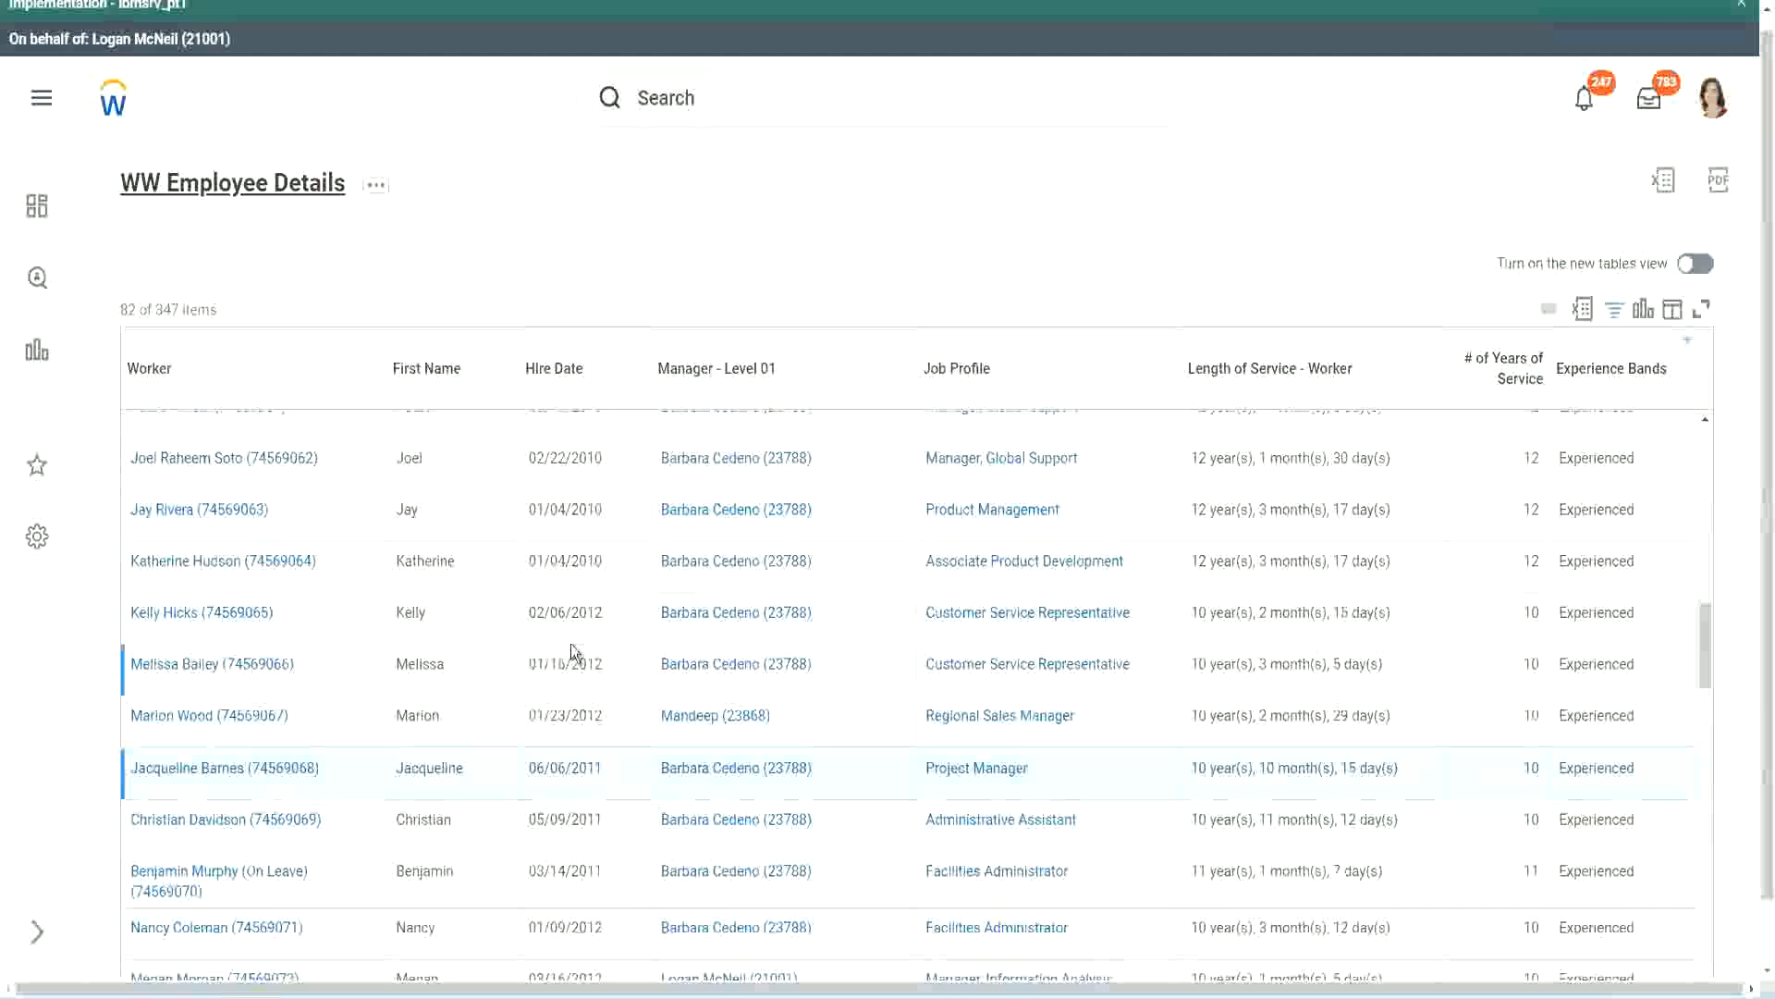
Open the report's CF-WW-Eval Exp-Derive Experience Bands from Years of Service field in a new tab and dismiss the environment banner
{"action": "scroll", "coordinate": [582, 648], "scroll_direction": "down", "scroll_amount": 4}
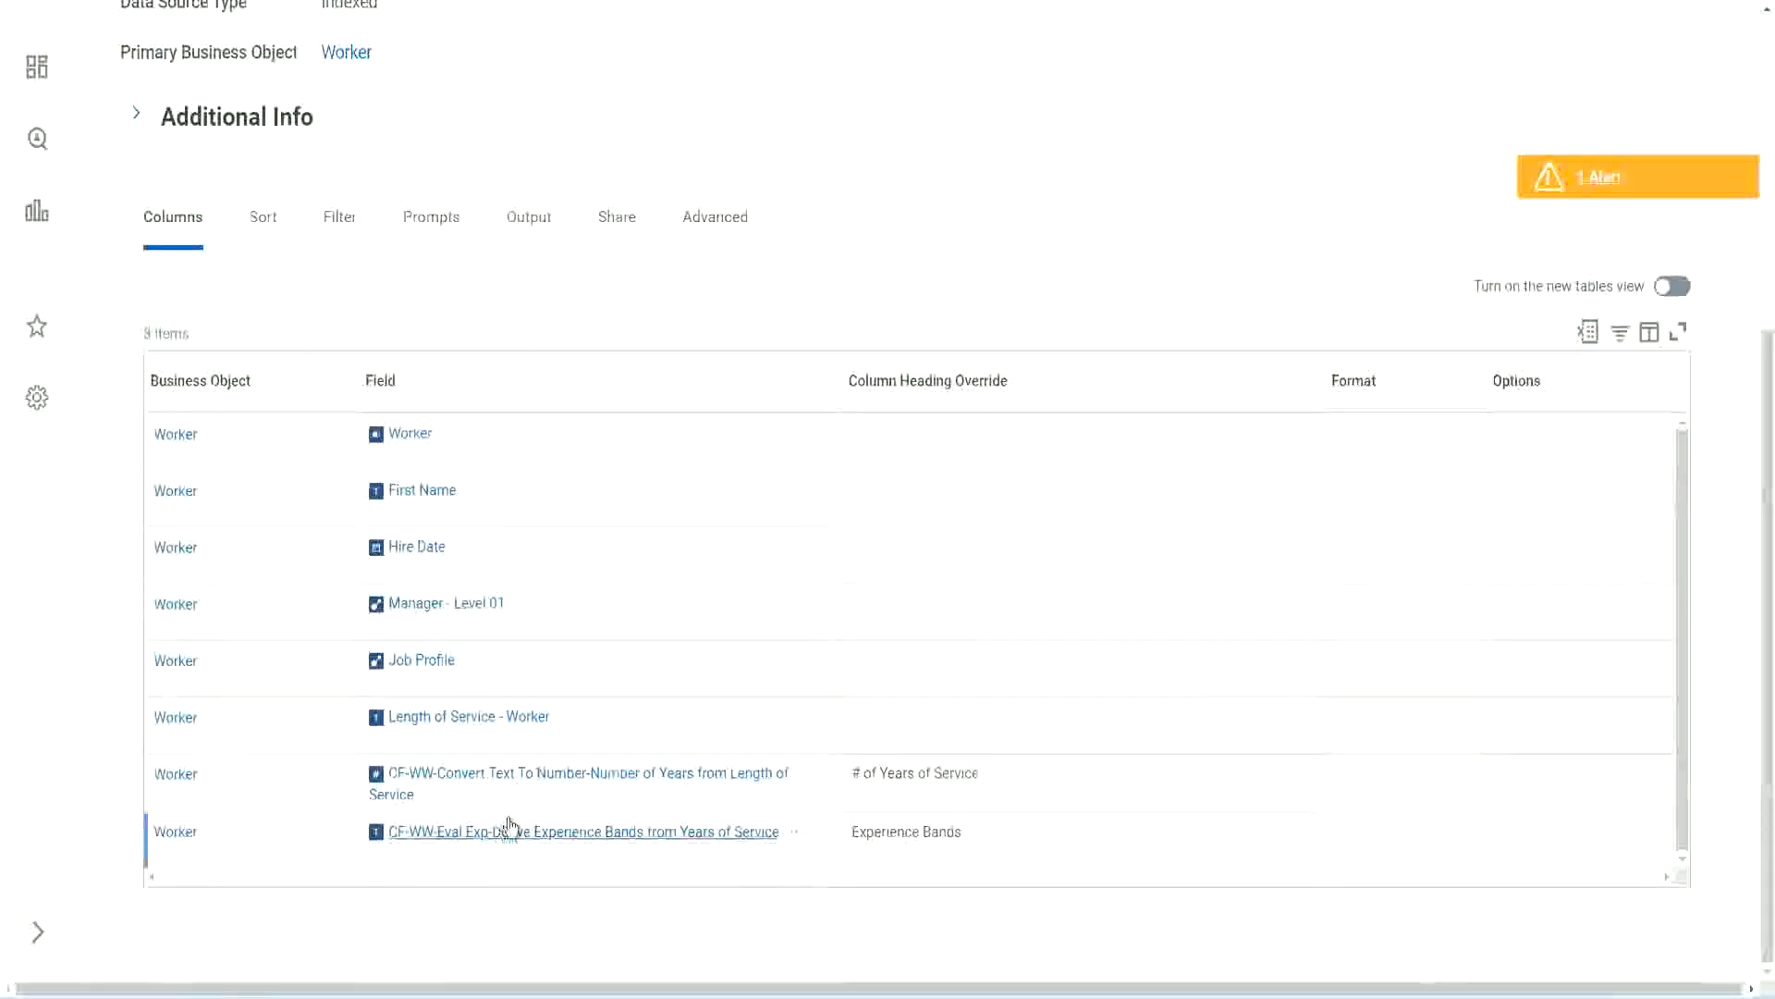
{"action": "right_click", "coordinate": [483, 842]}
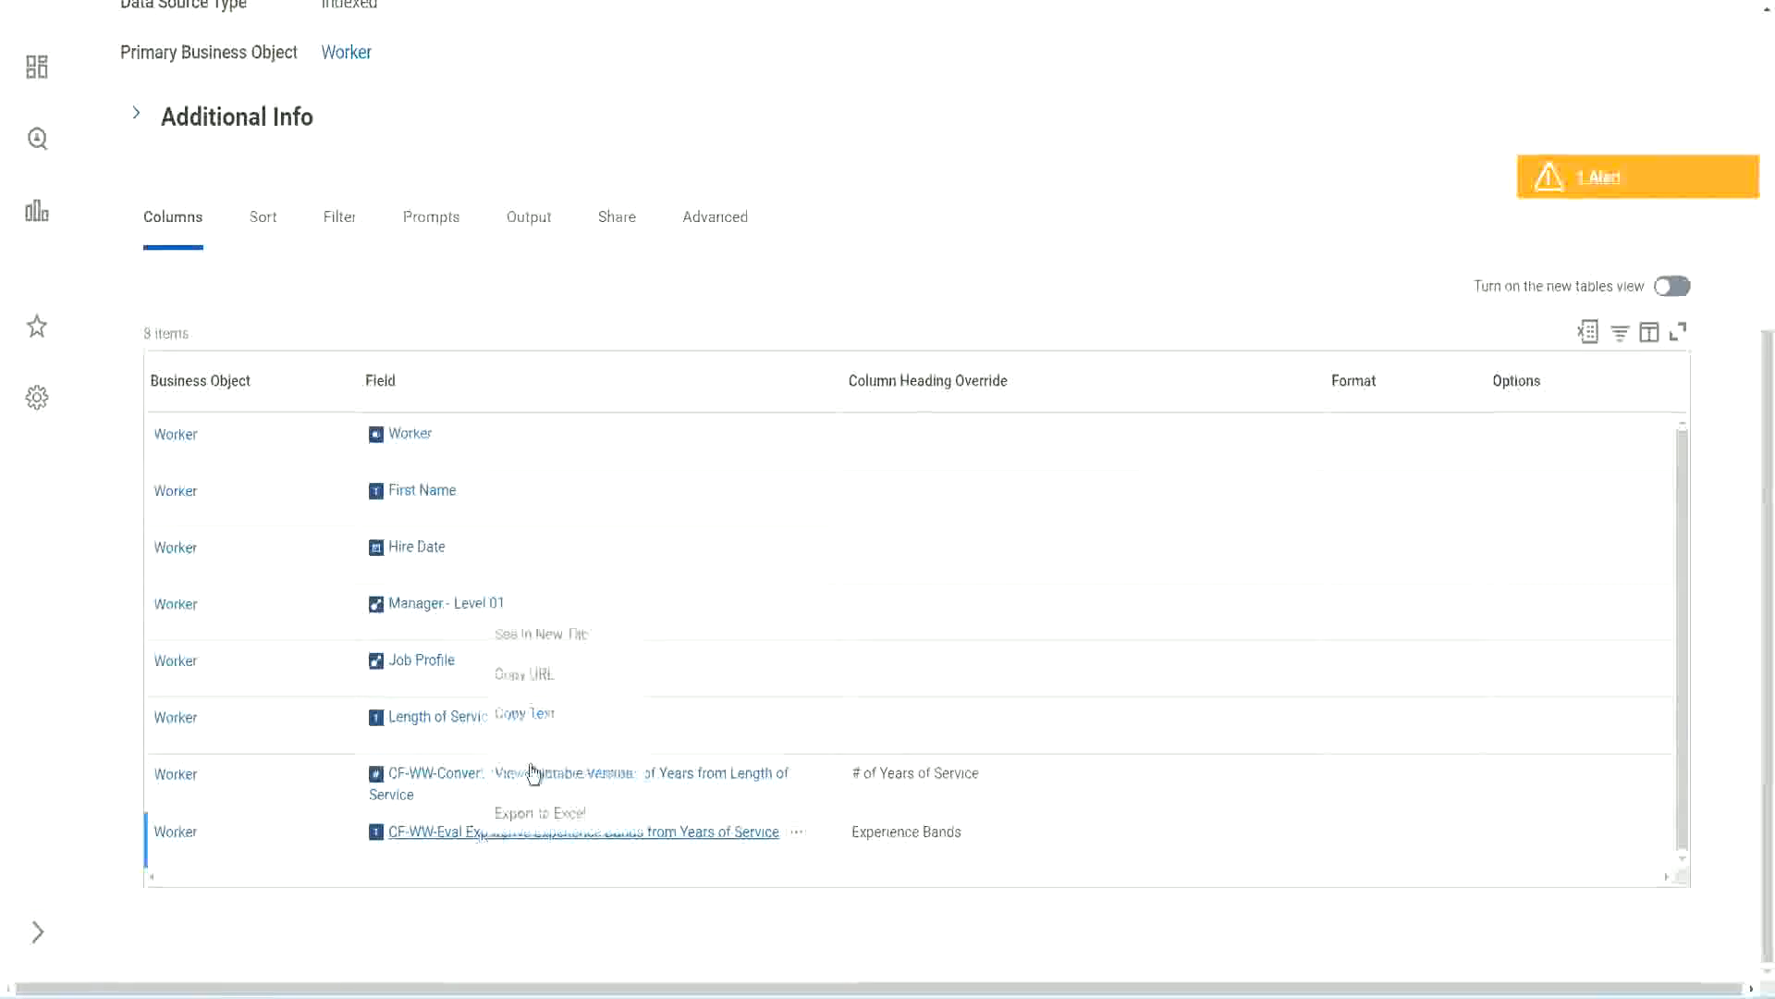
{"action": "left_click", "coordinate": [554, 630]}
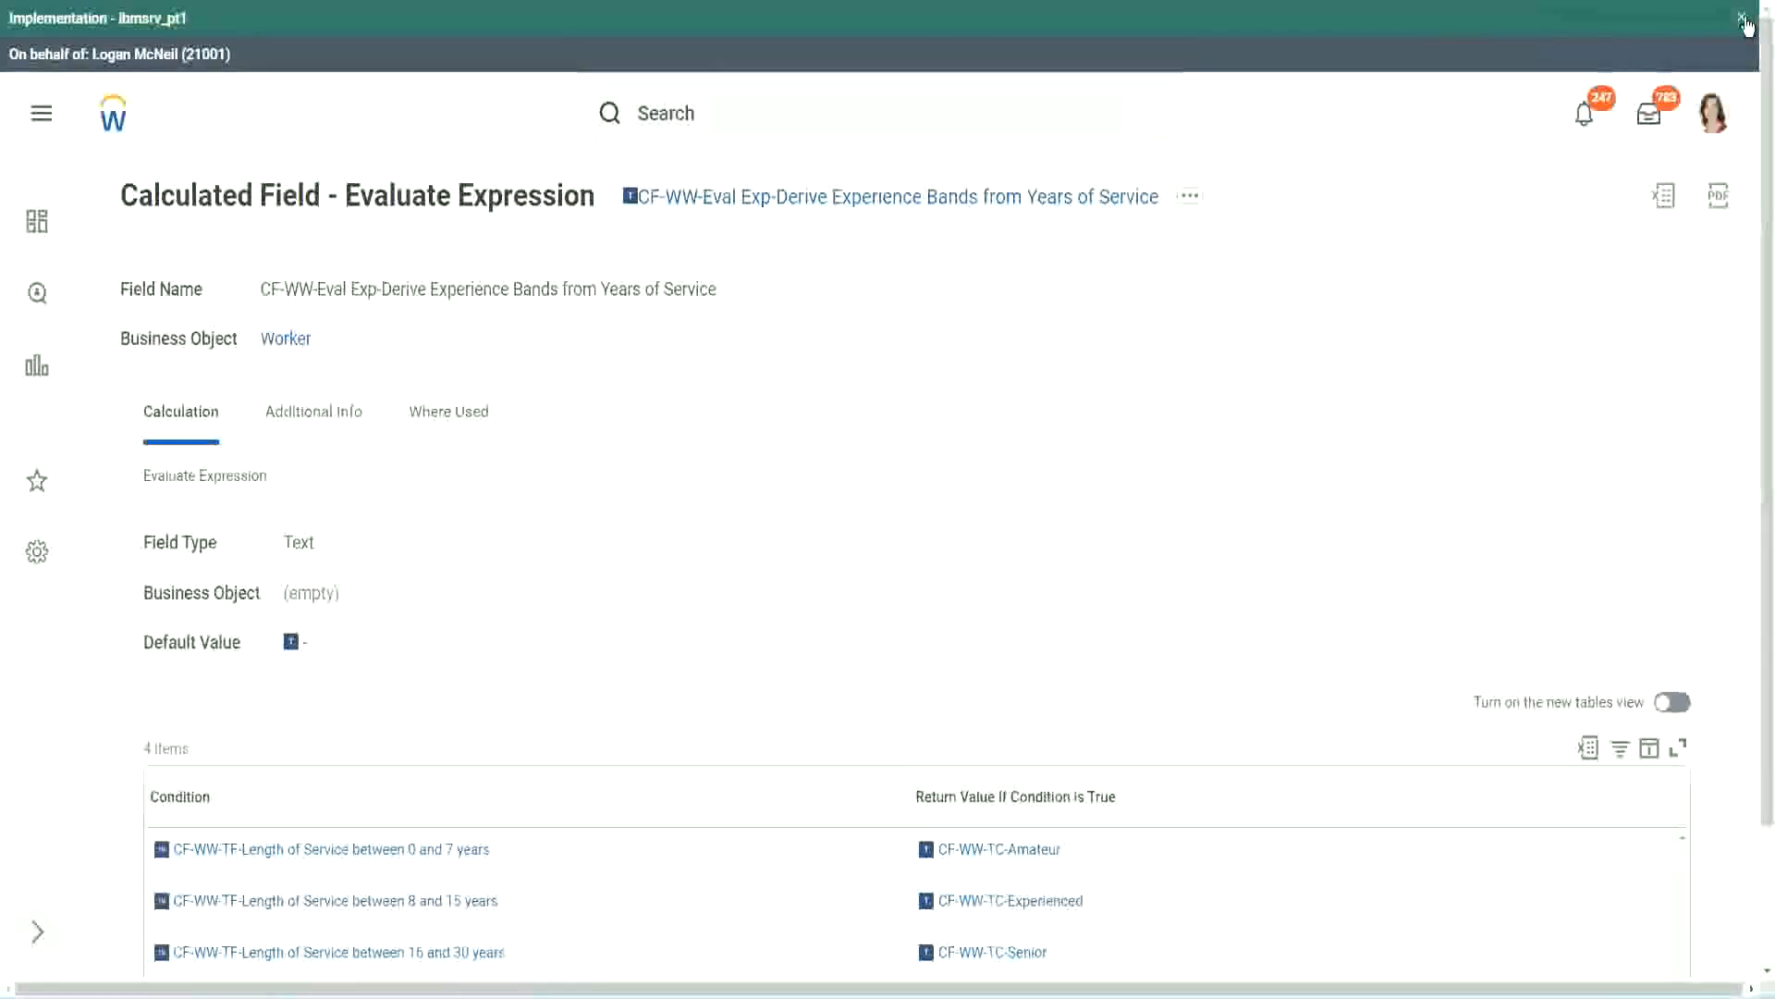
{"action": "left_click", "coordinate": [1744, 20]}
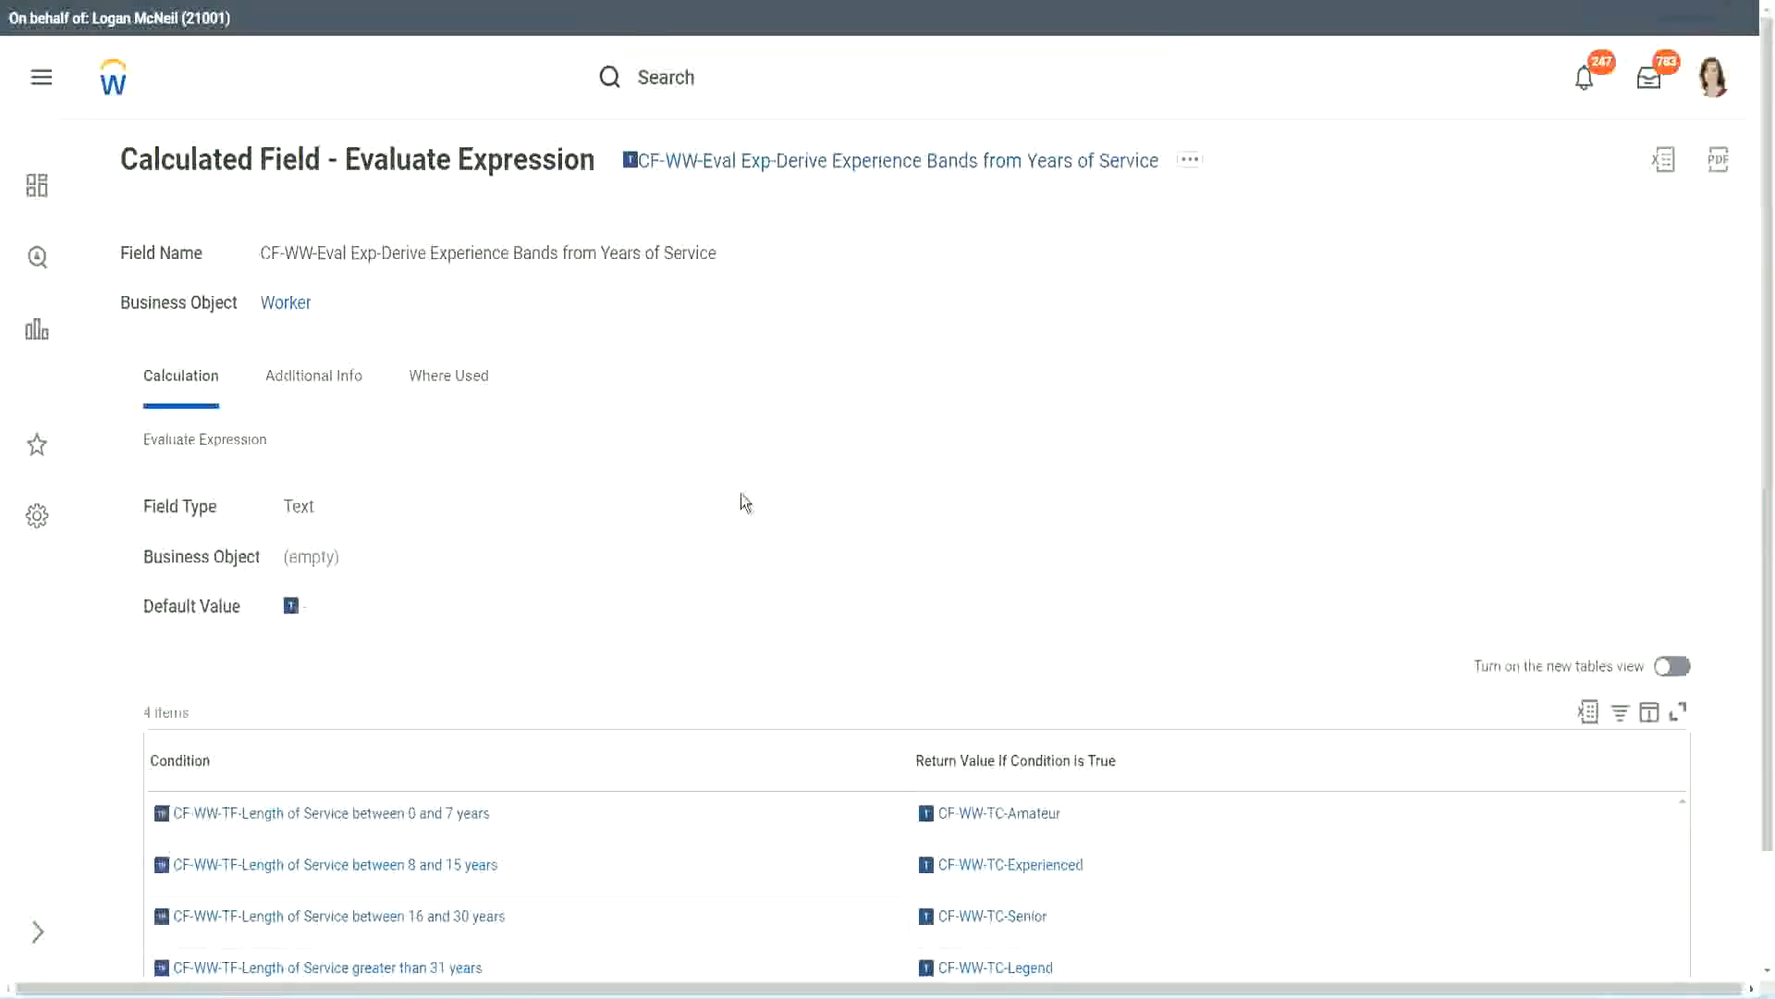
Review the conditions and return values of the Evaluate Expression field and copy its full name
{"action": "scroll", "coordinate": [741, 503], "scroll_direction": "down", "scroll_amount": 1}
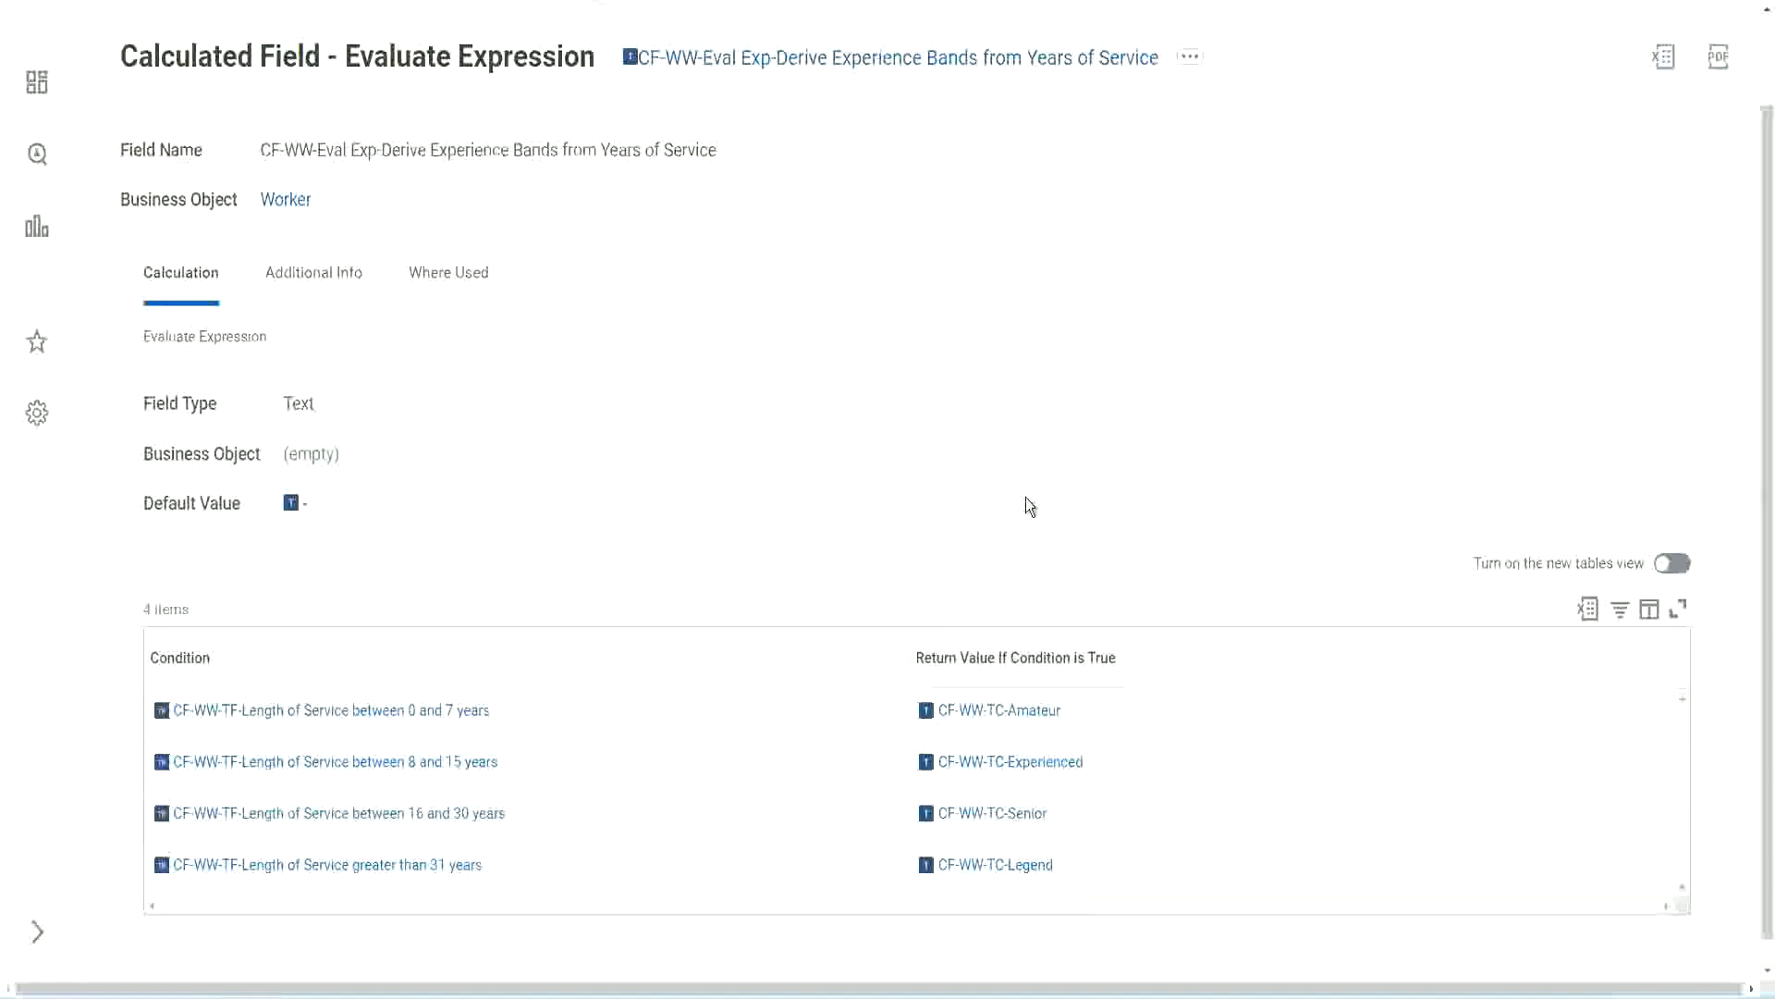
{"action": "left_click", "coordinate": [804, 653]}
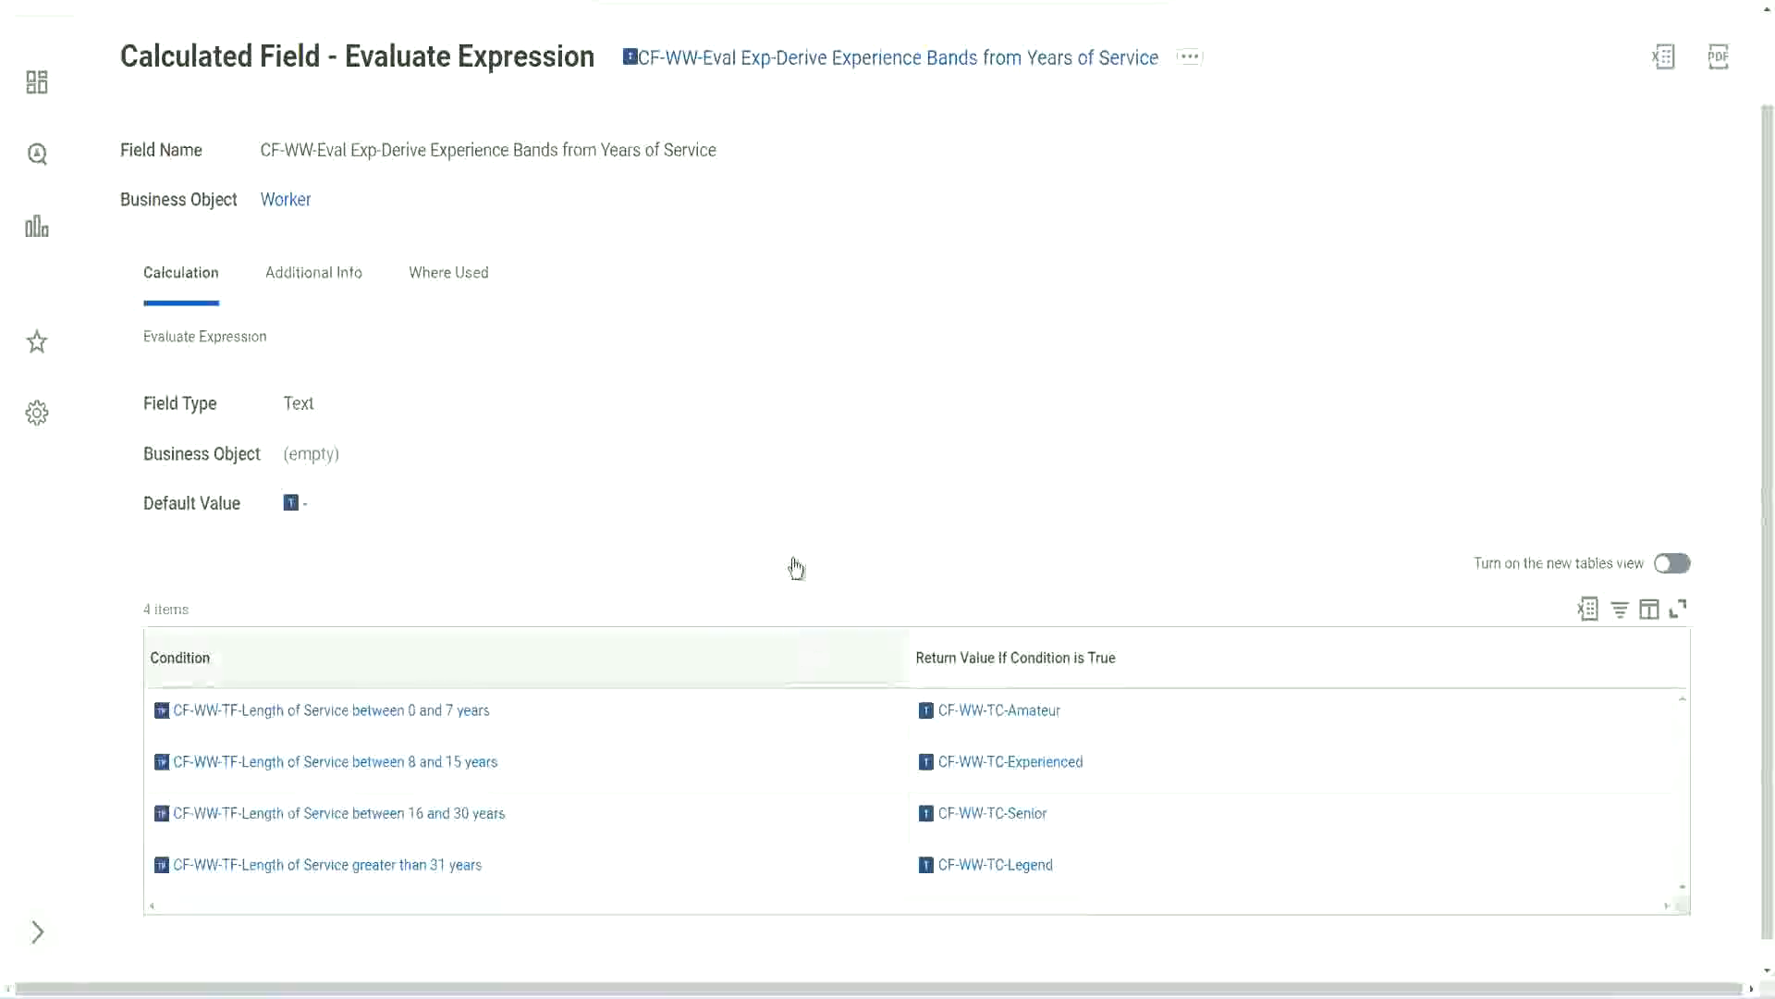
{"action": "left_click", "coordinate": [793, 425]}
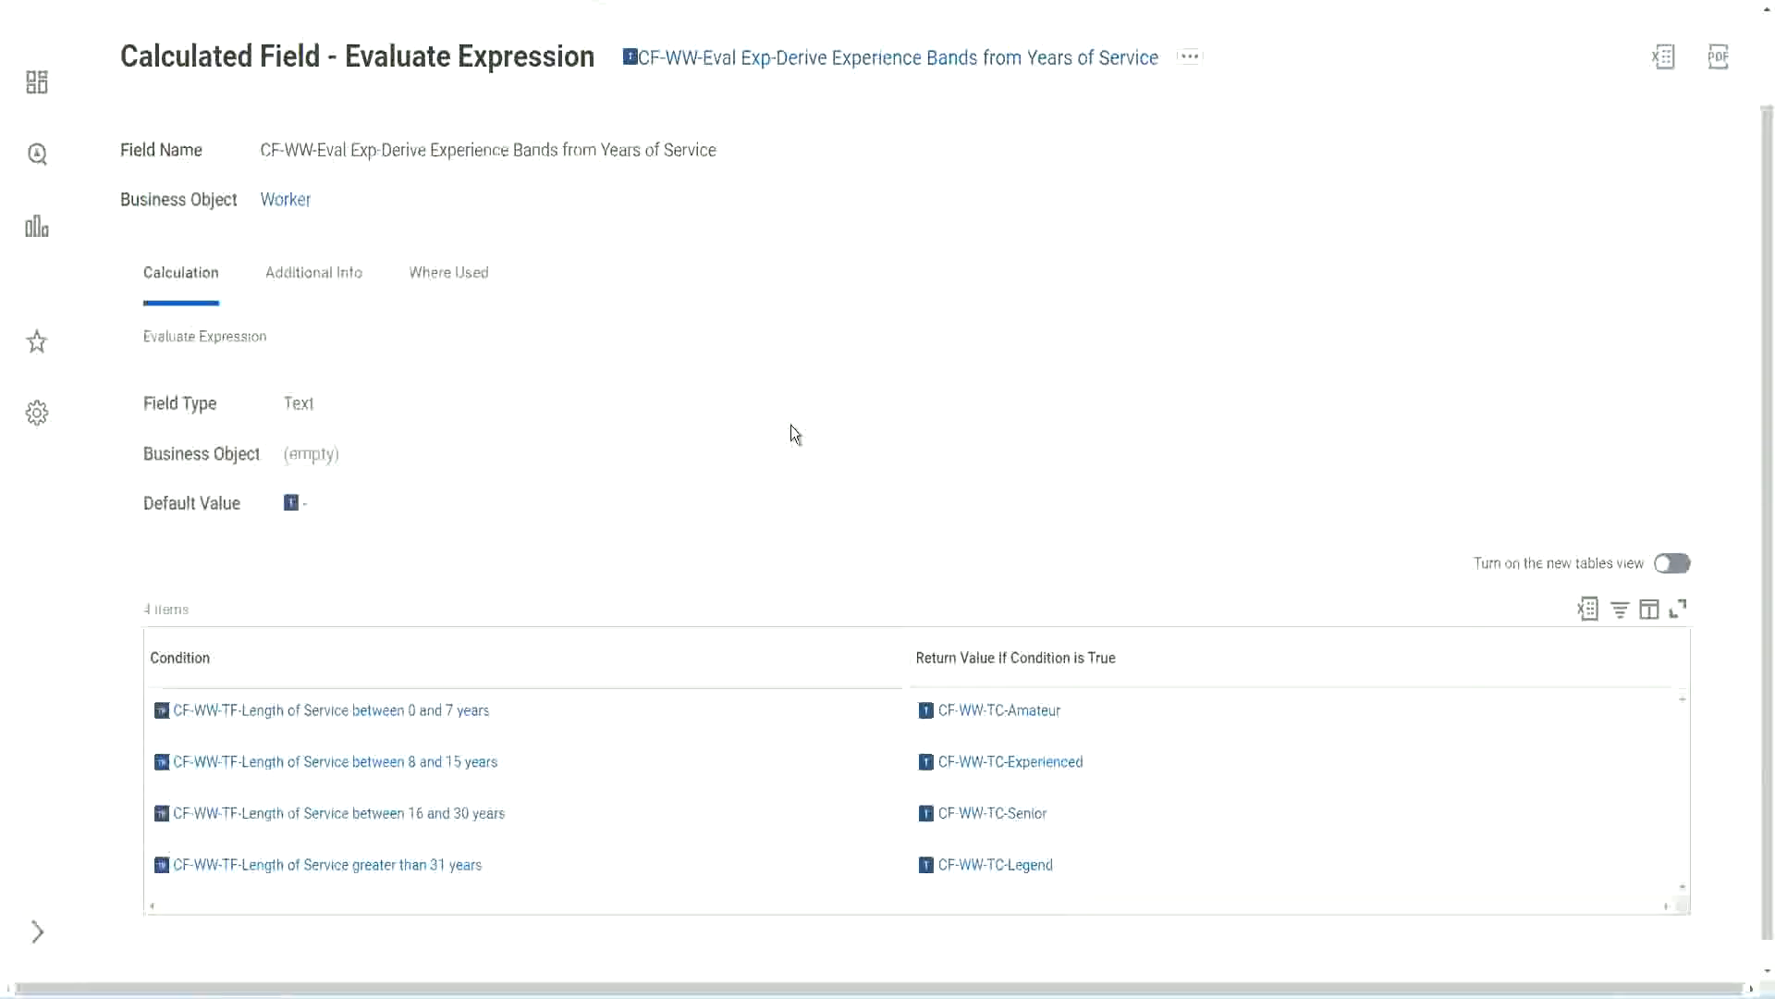
{"action": "right_click", "coordinate": [784, 70]}
{"action": "left_click", "coordinate": [832, 172]}
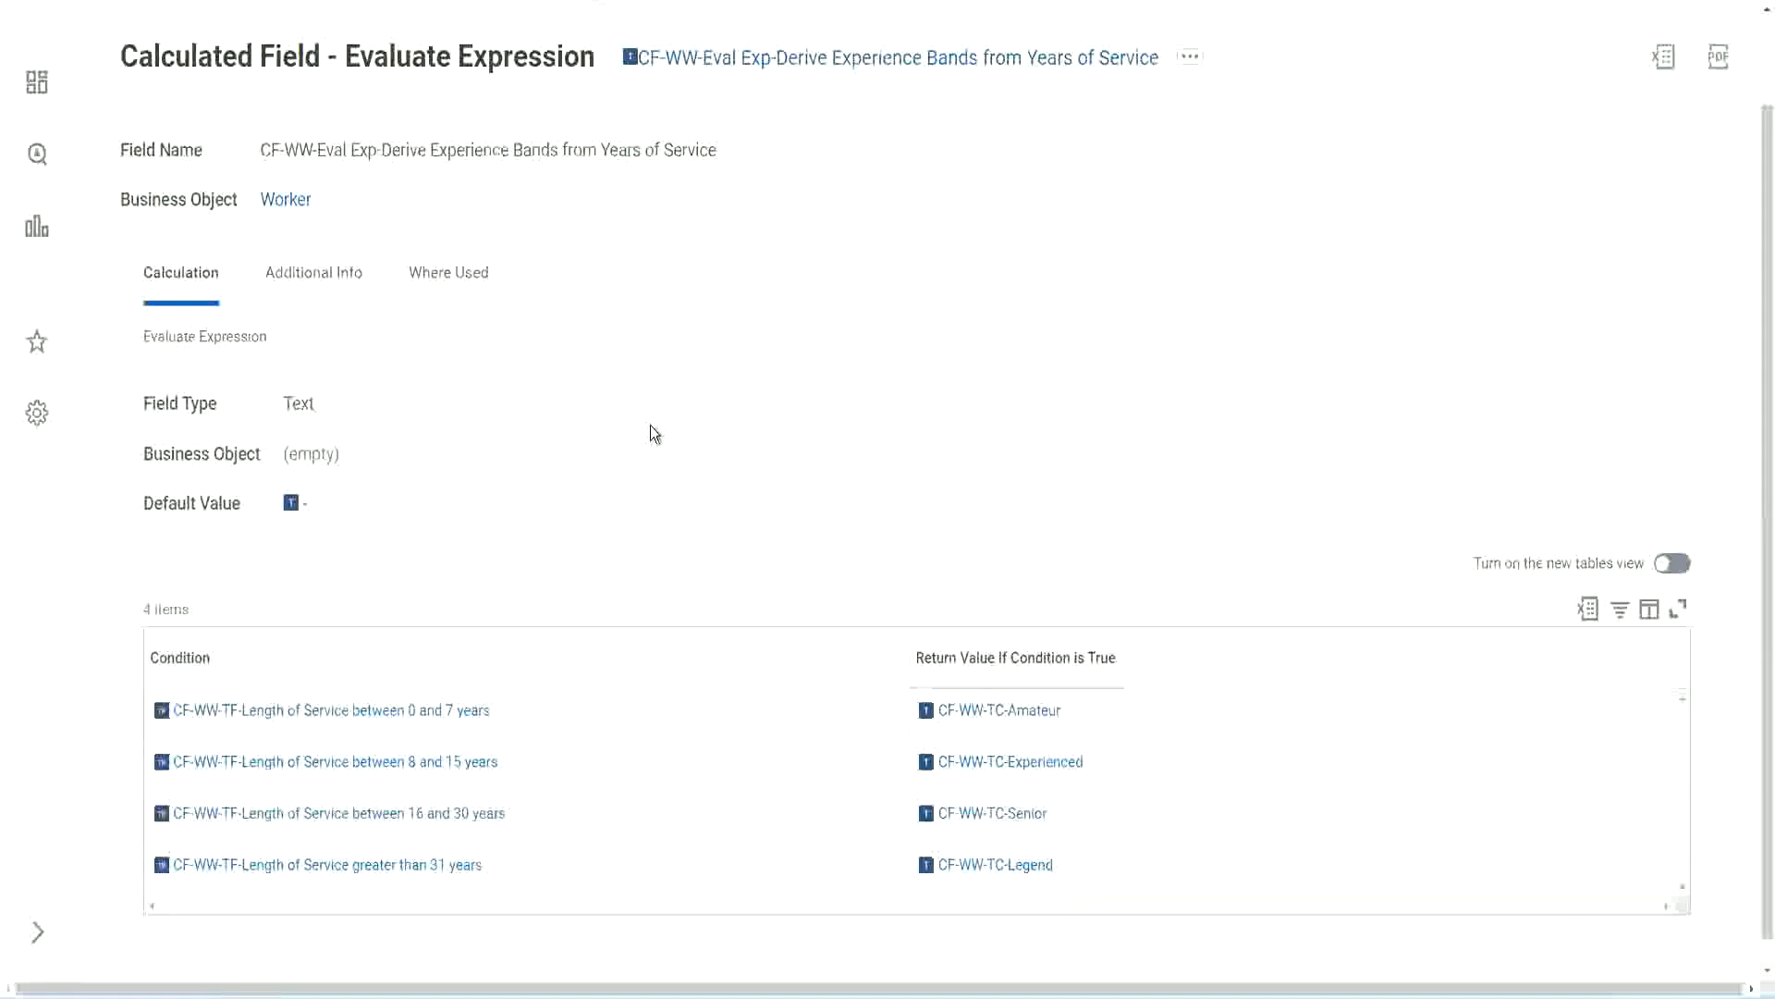
{"action": "scroll", "coordinate": [690, 364], "scroll_direction": "up", "scroll_amount": 2}
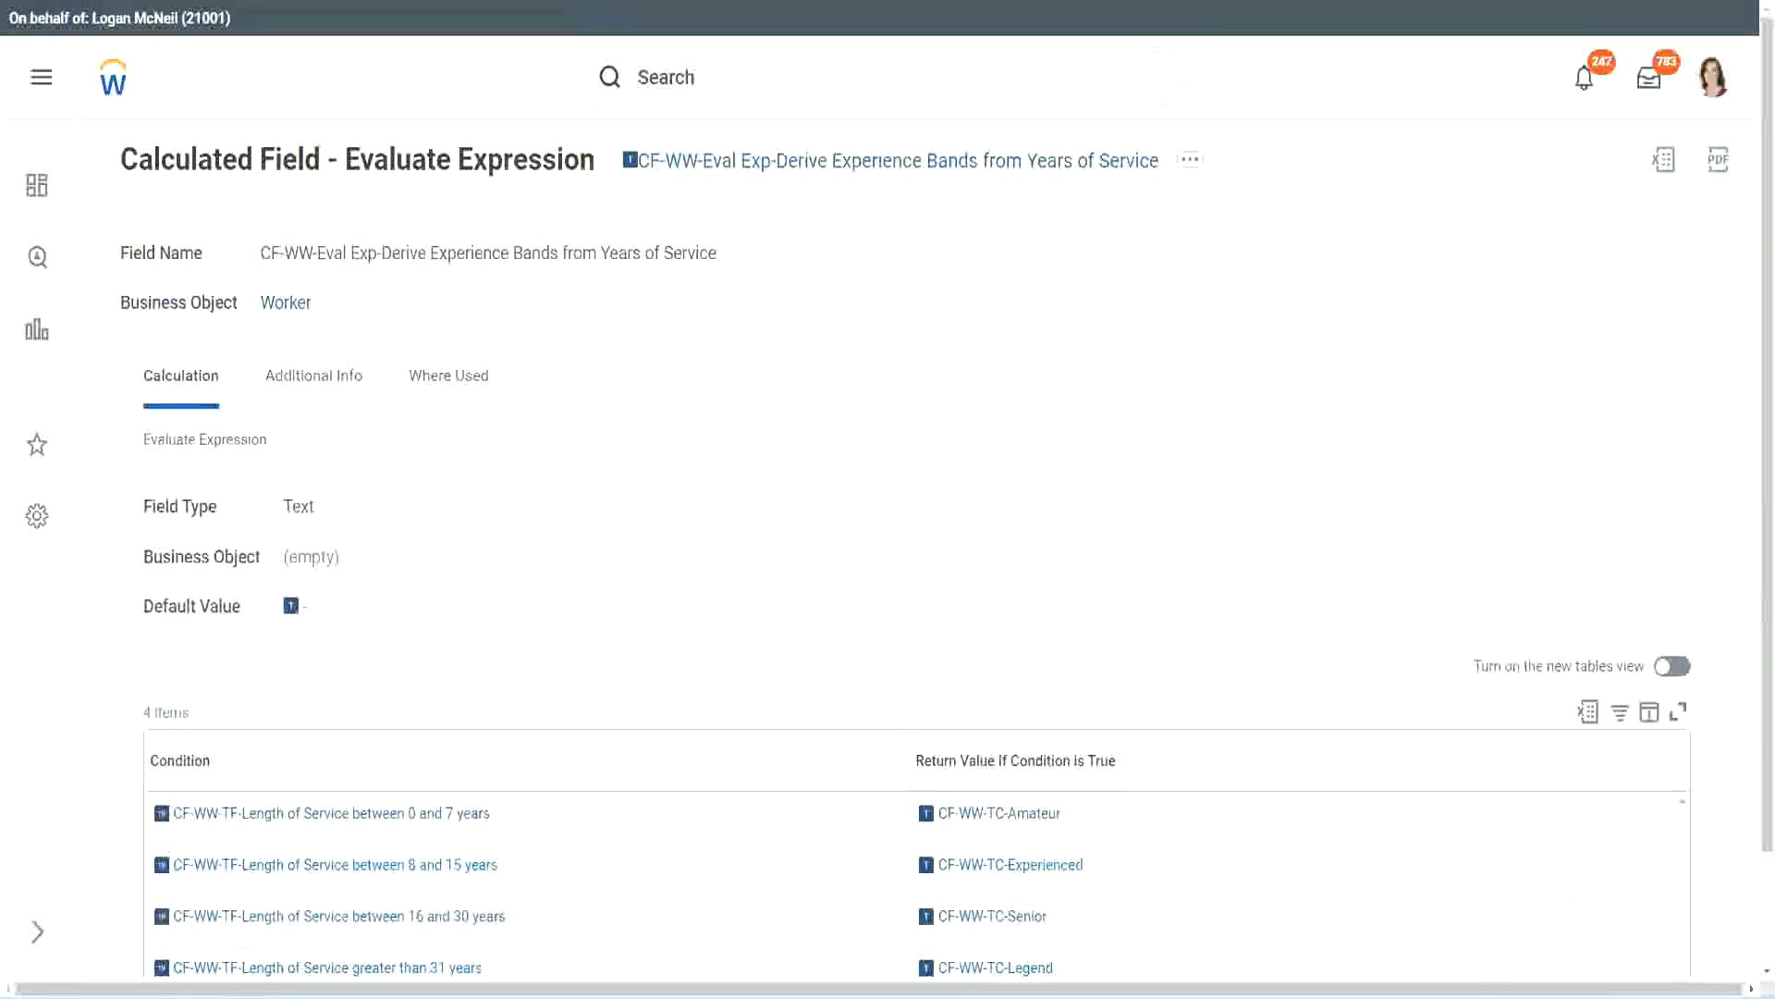
Return to the WW Employee Details report definition and search for "create cal field" to start the Create Calculated Field task
{"action": "left_click", "coordinate": [592, 2]}
{"action": "scroll", "coordinate": [673, 142], "scroll_direction": "up", "scroll_amount": 5}
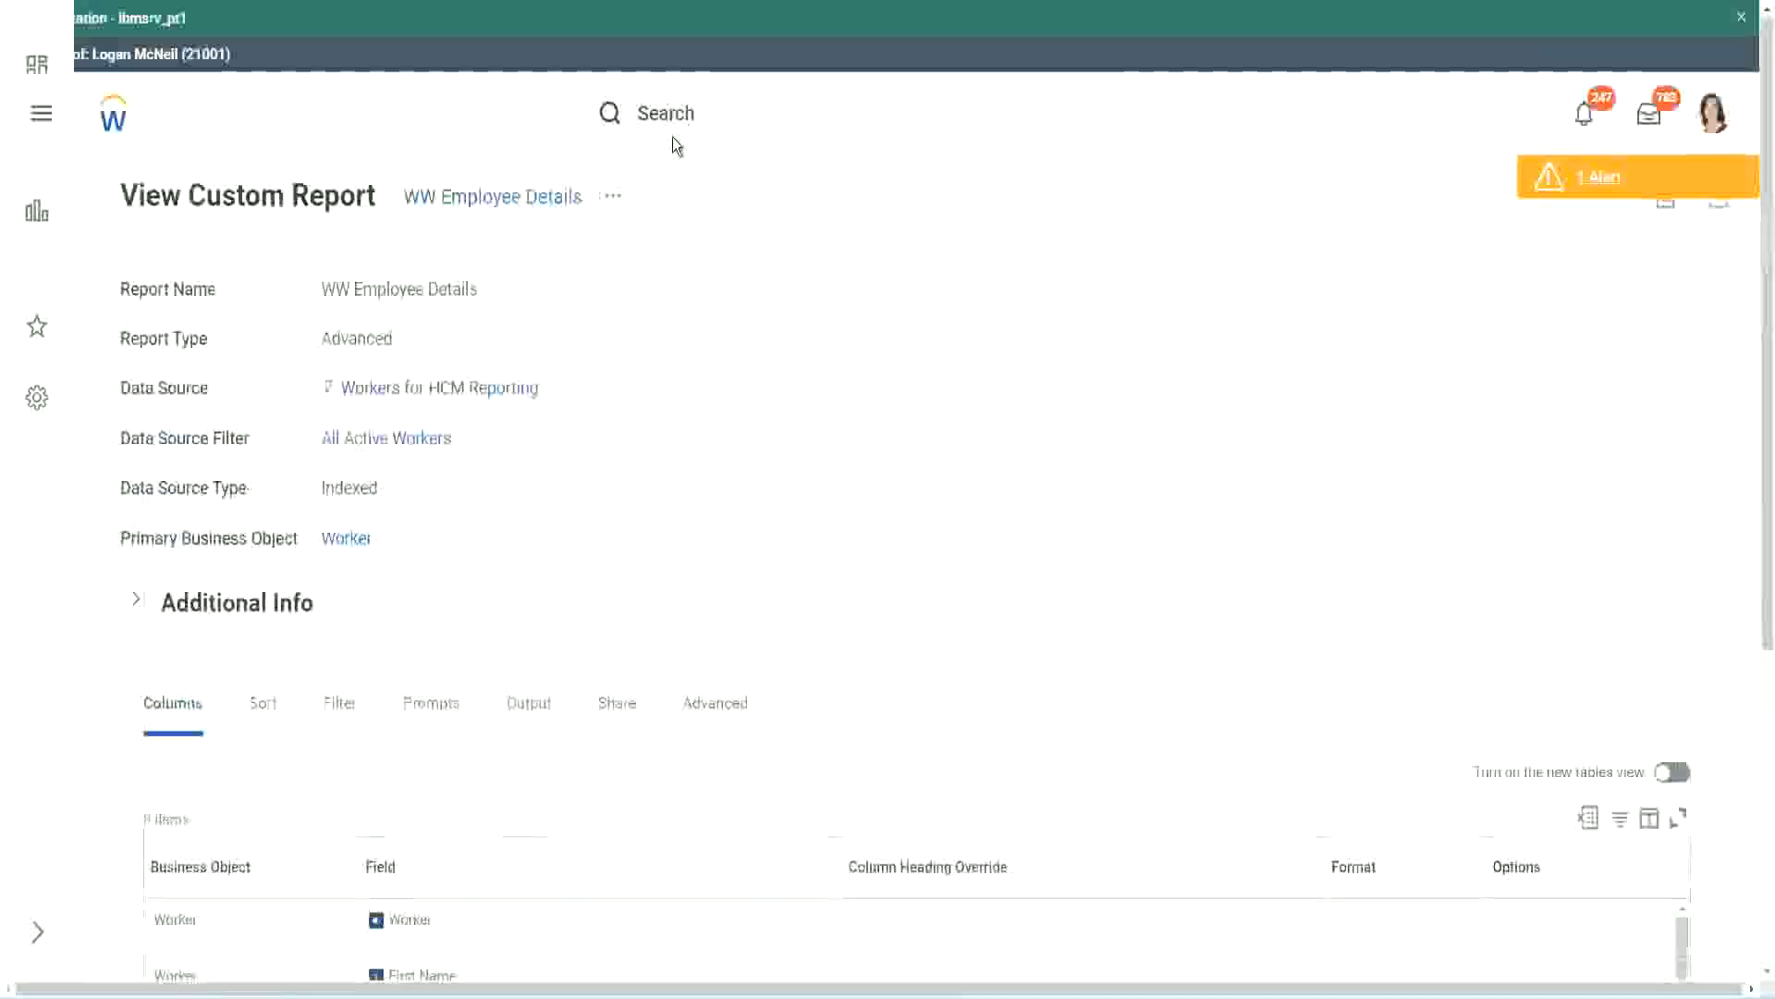
{"action": "left_click", "coordinate": [721, 111]}
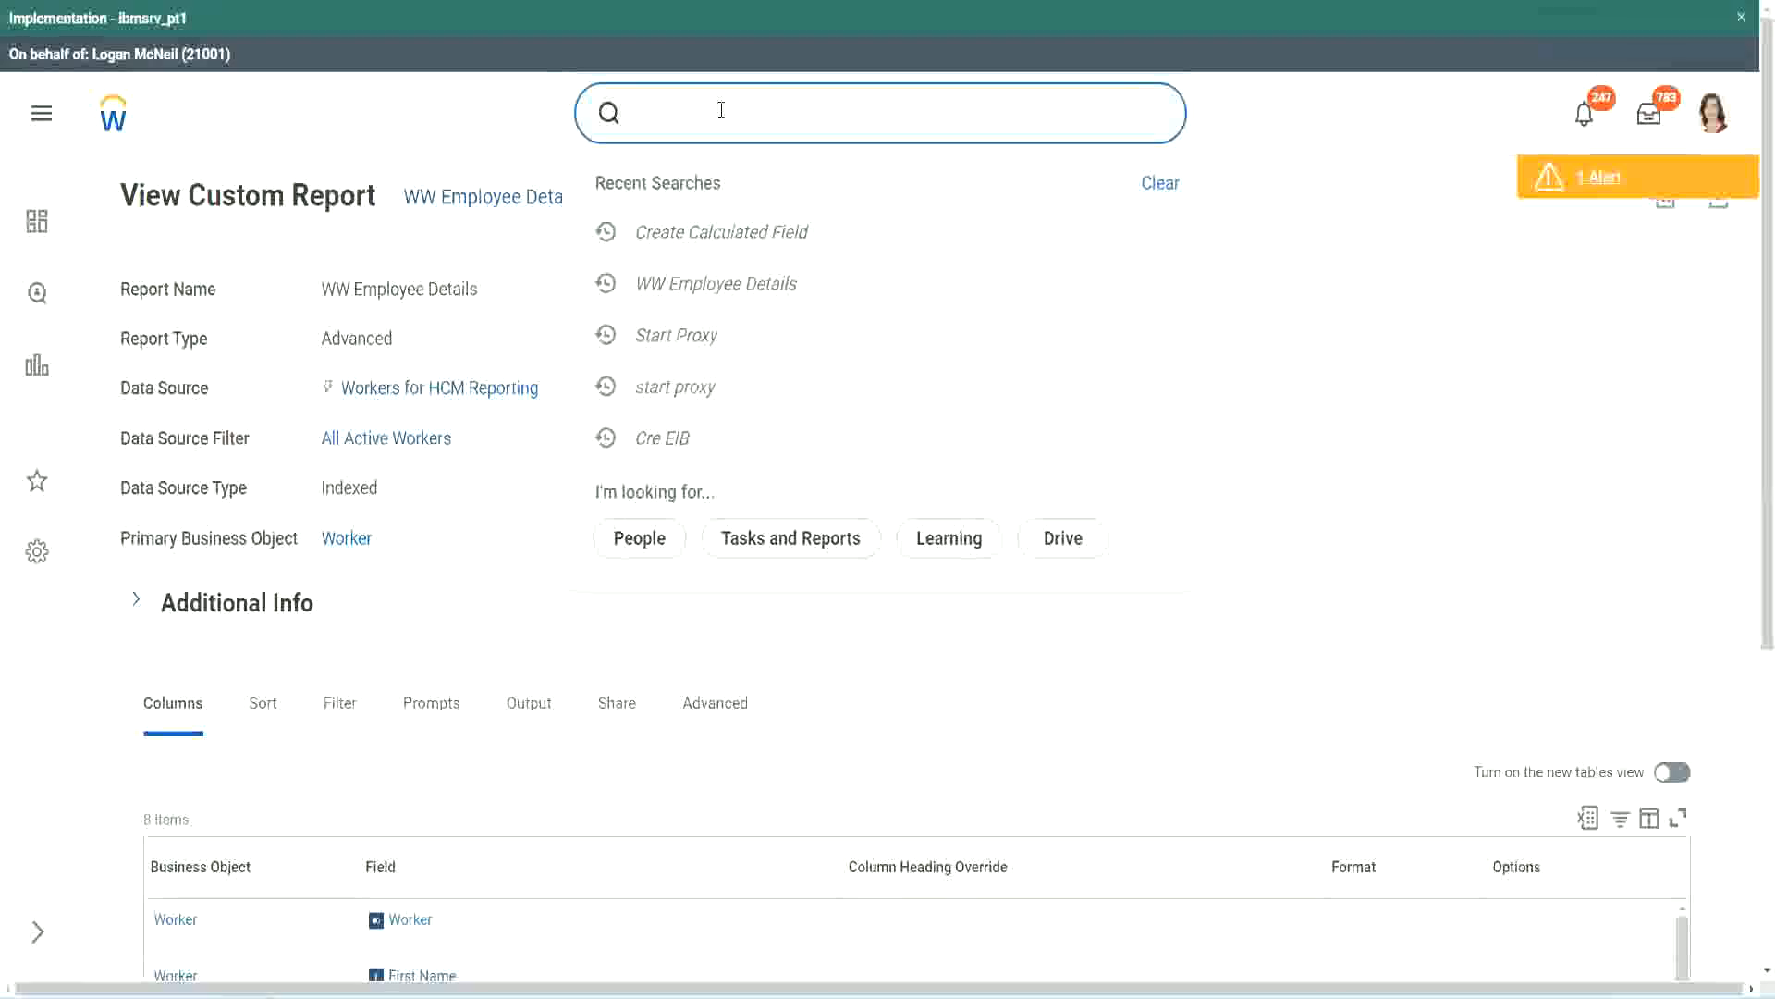
{"action": "type", "text": "create cal field"}
{"action": "left_click", "coordinate": [744, 191]}
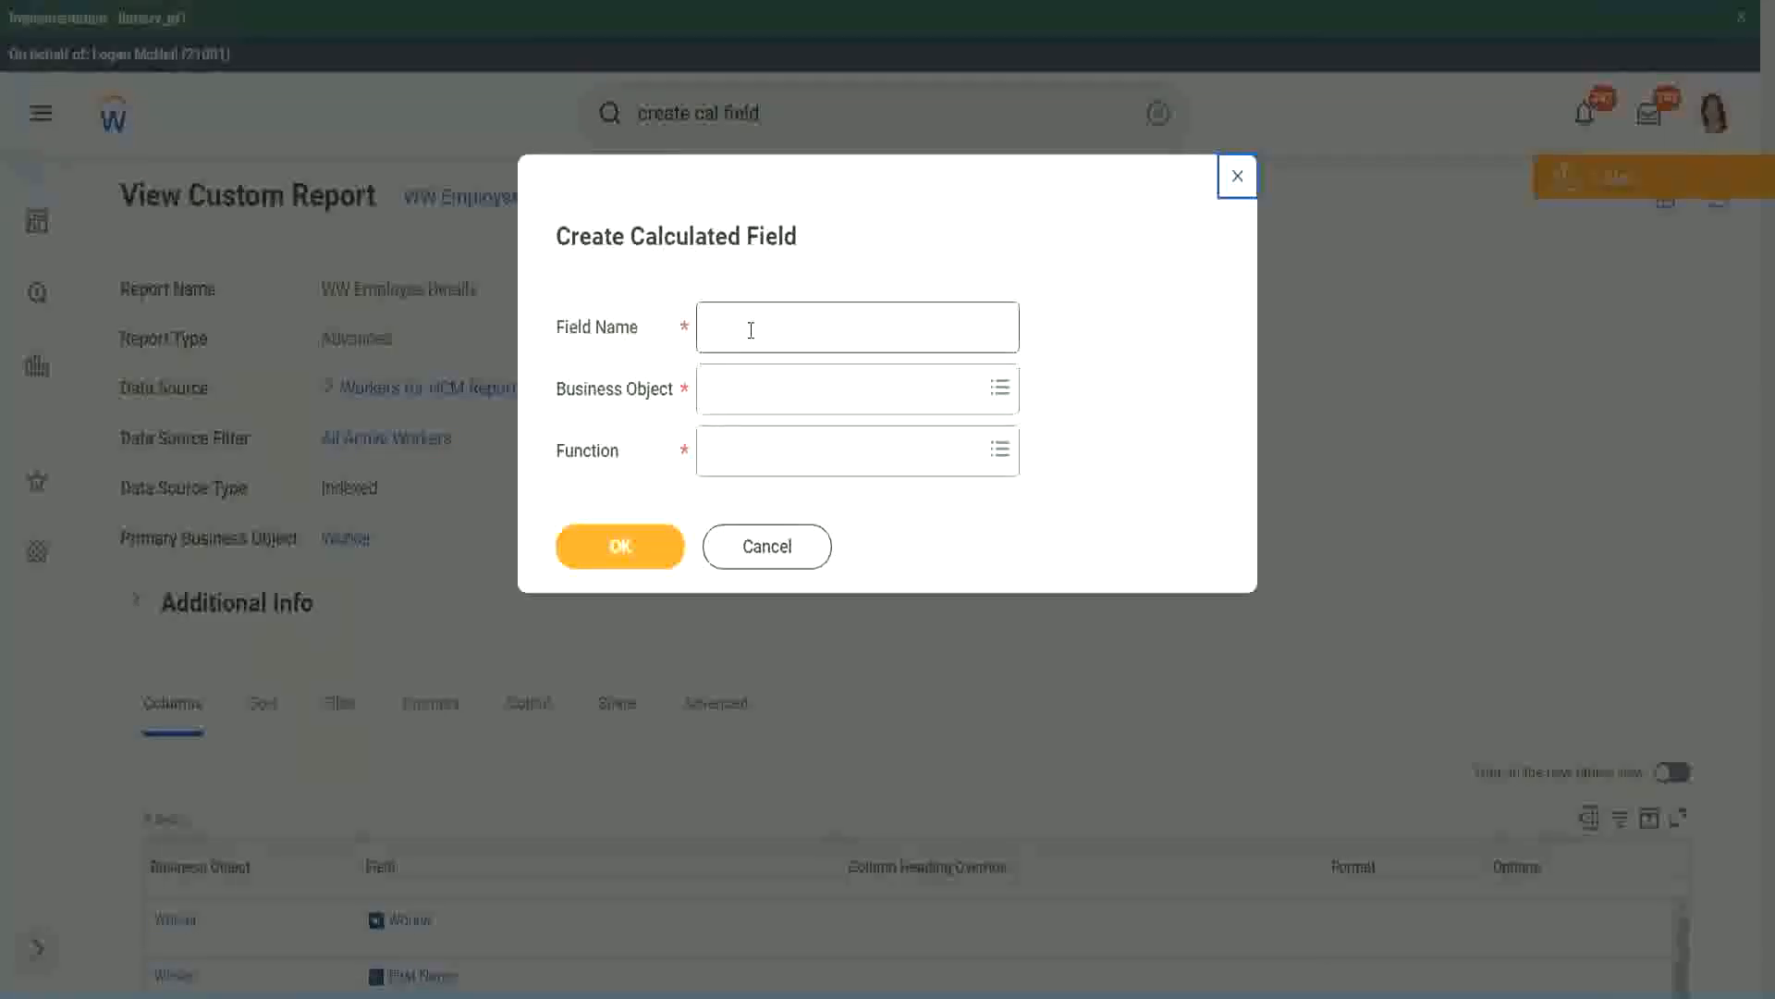
Paste CF-WW-Eval Exp-Derive Experience Bands from Years of Service as the new calculated field's name
{"action": "left_click", "coordinate": [751, 330]}
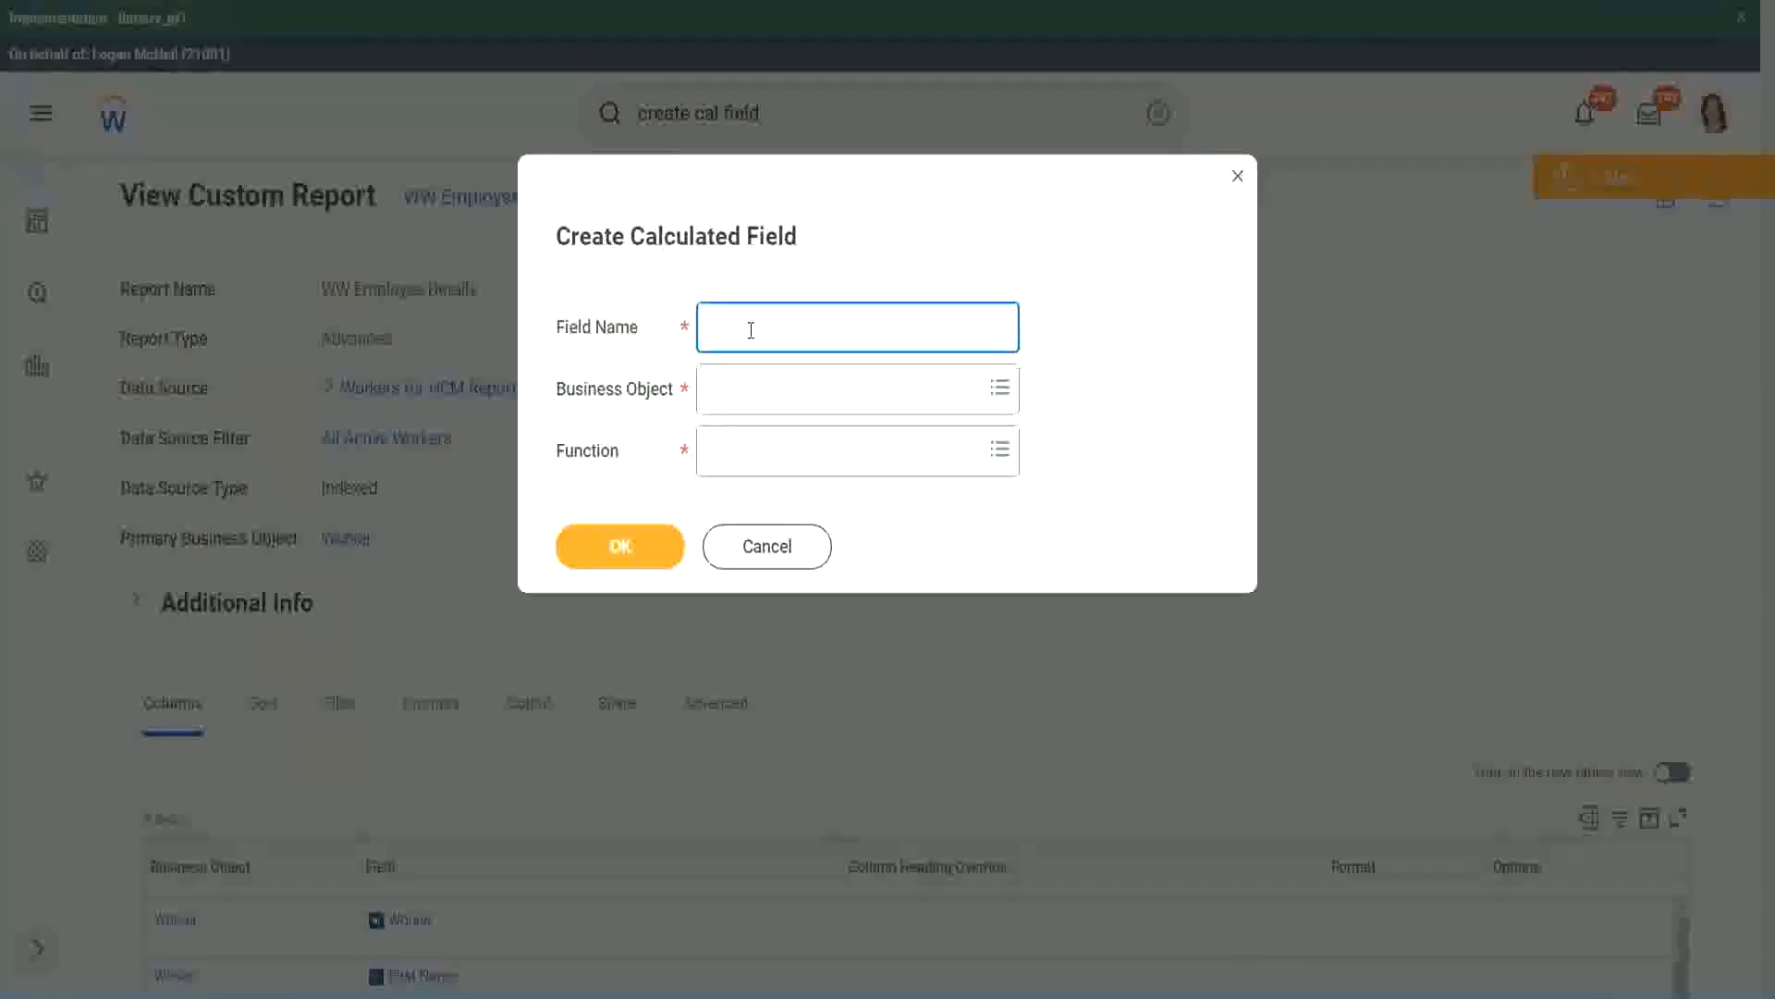
{"action": "key", "text": "ctrl+v"}
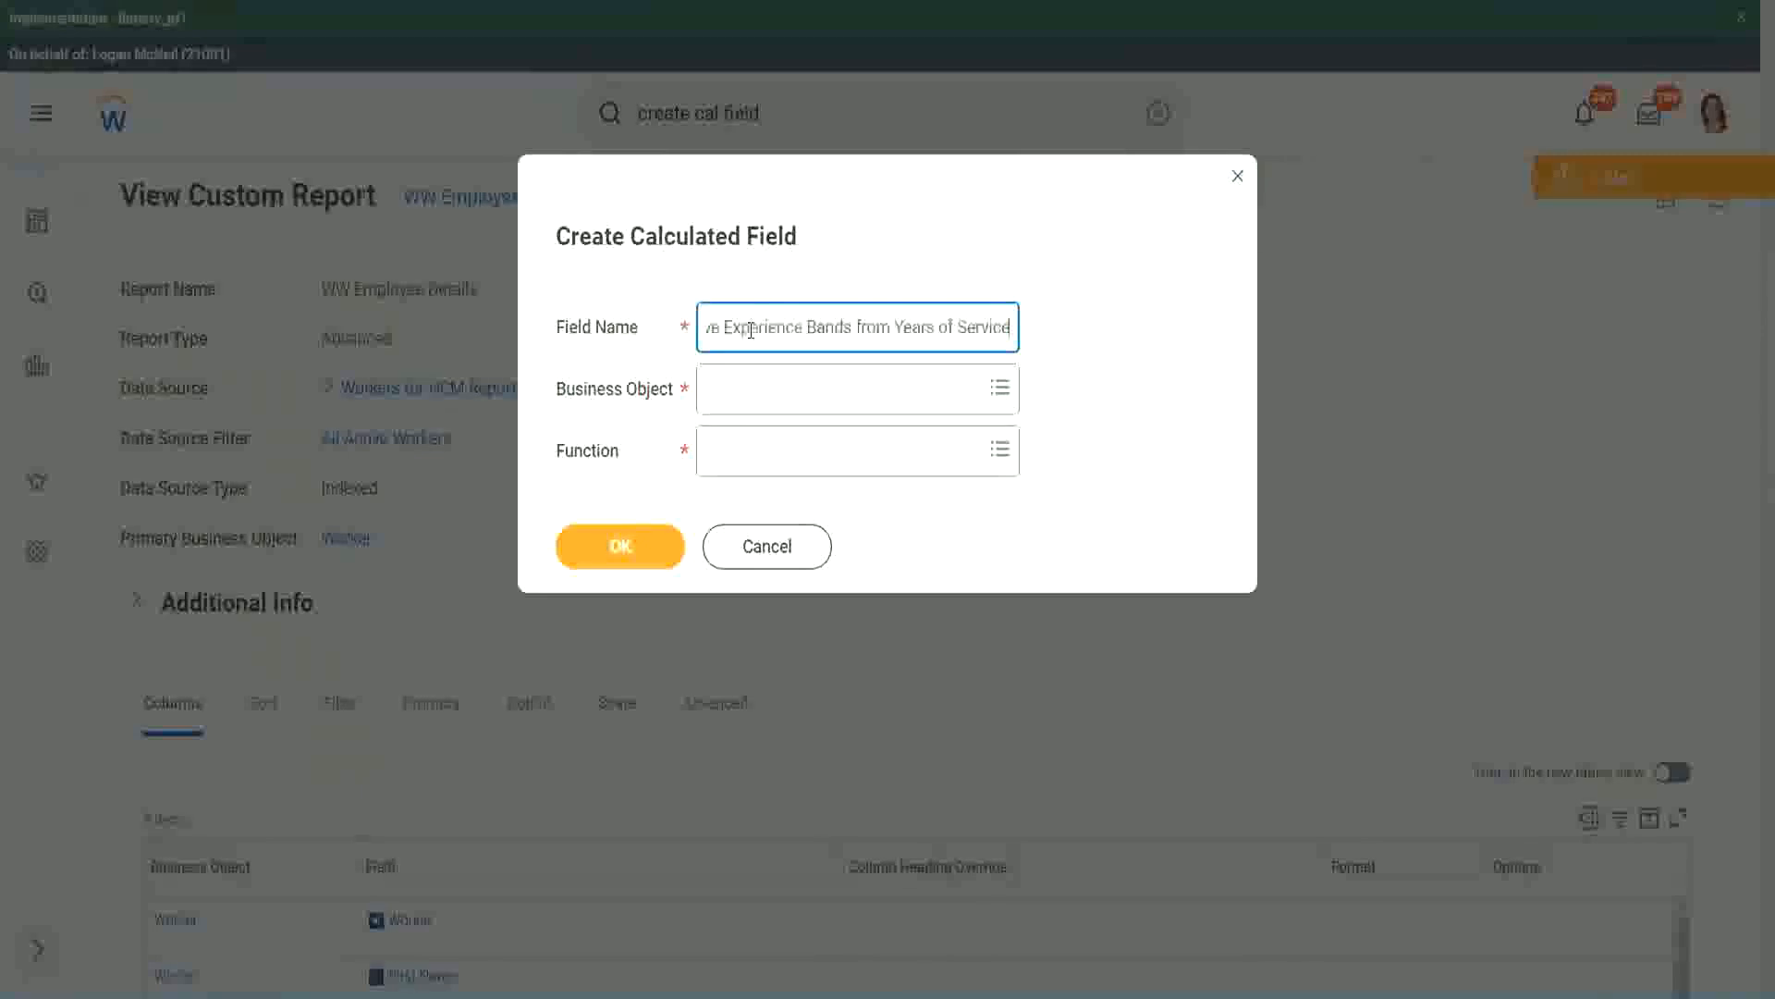
{"action": "left_click_drag", "start_coordinate": [802, 327], "coordinate": [645, 299]}
{"action": "left_click", "coordinate": [782, 329]}
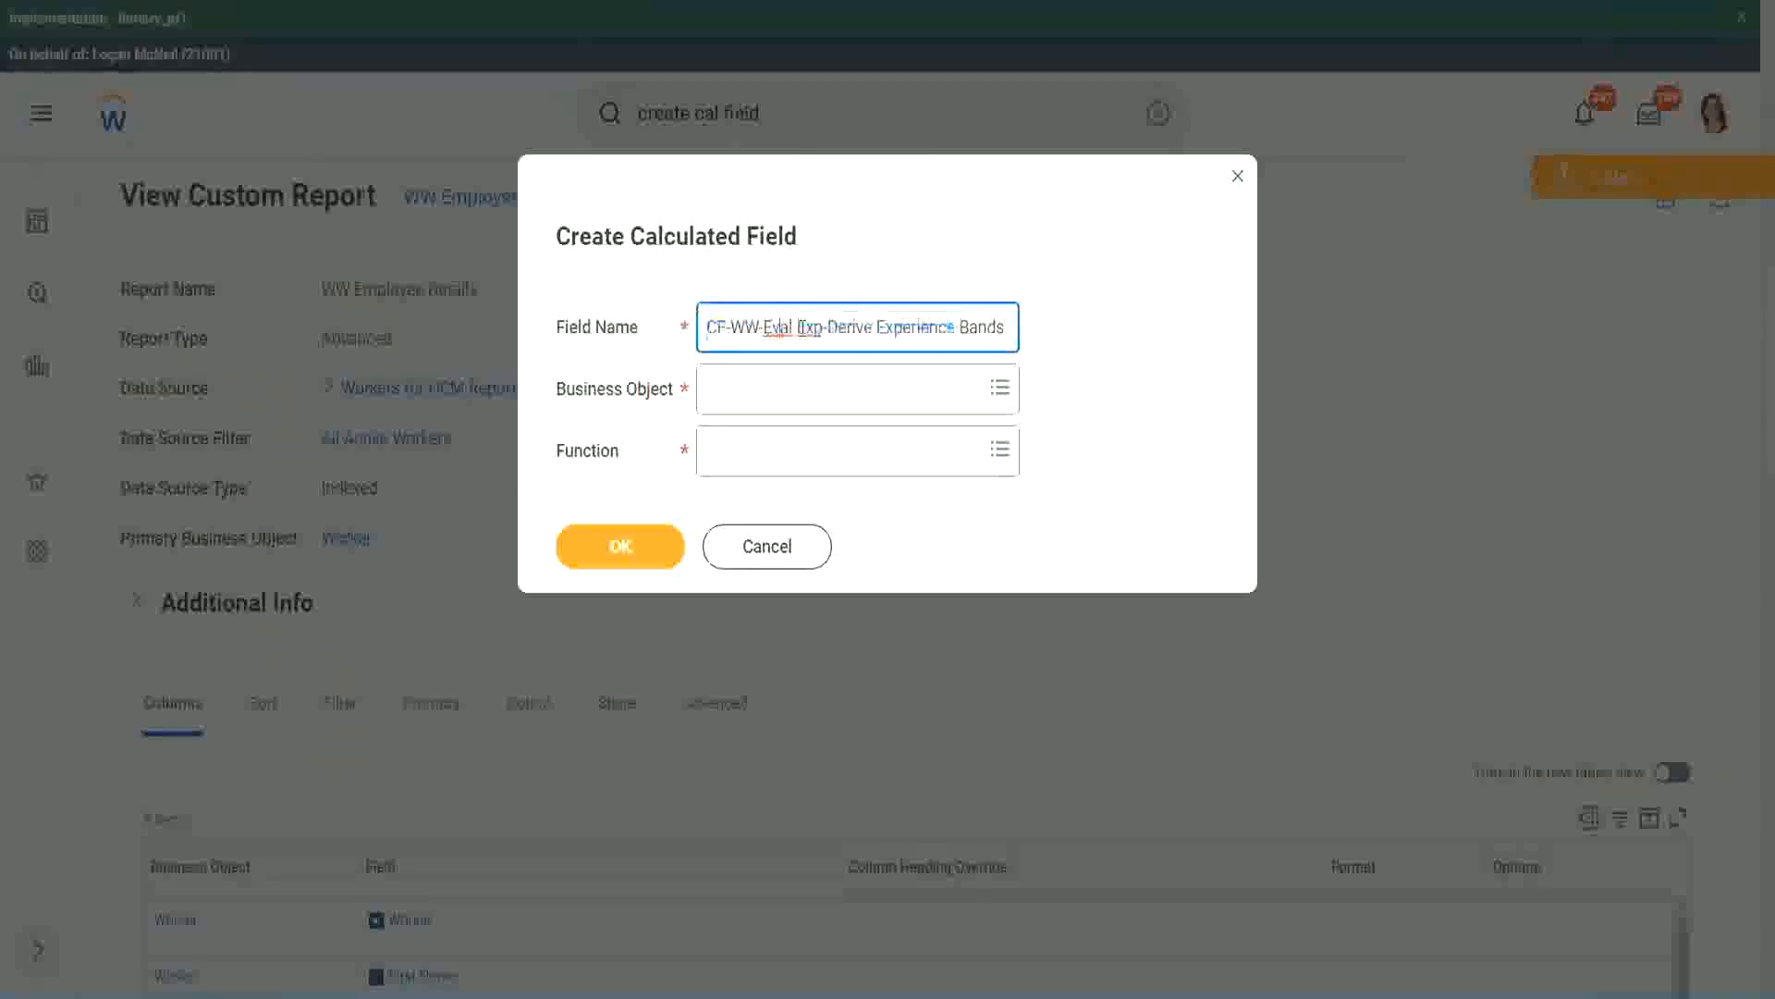
Insert the capitalised word "Bands" after "Eval Exp" in the new calculated field's name
{"action": "double_click", "coordinate": [809, 327]}
{"action": "key", "text": "Right"}
{"action": "type", "text": "bands"}
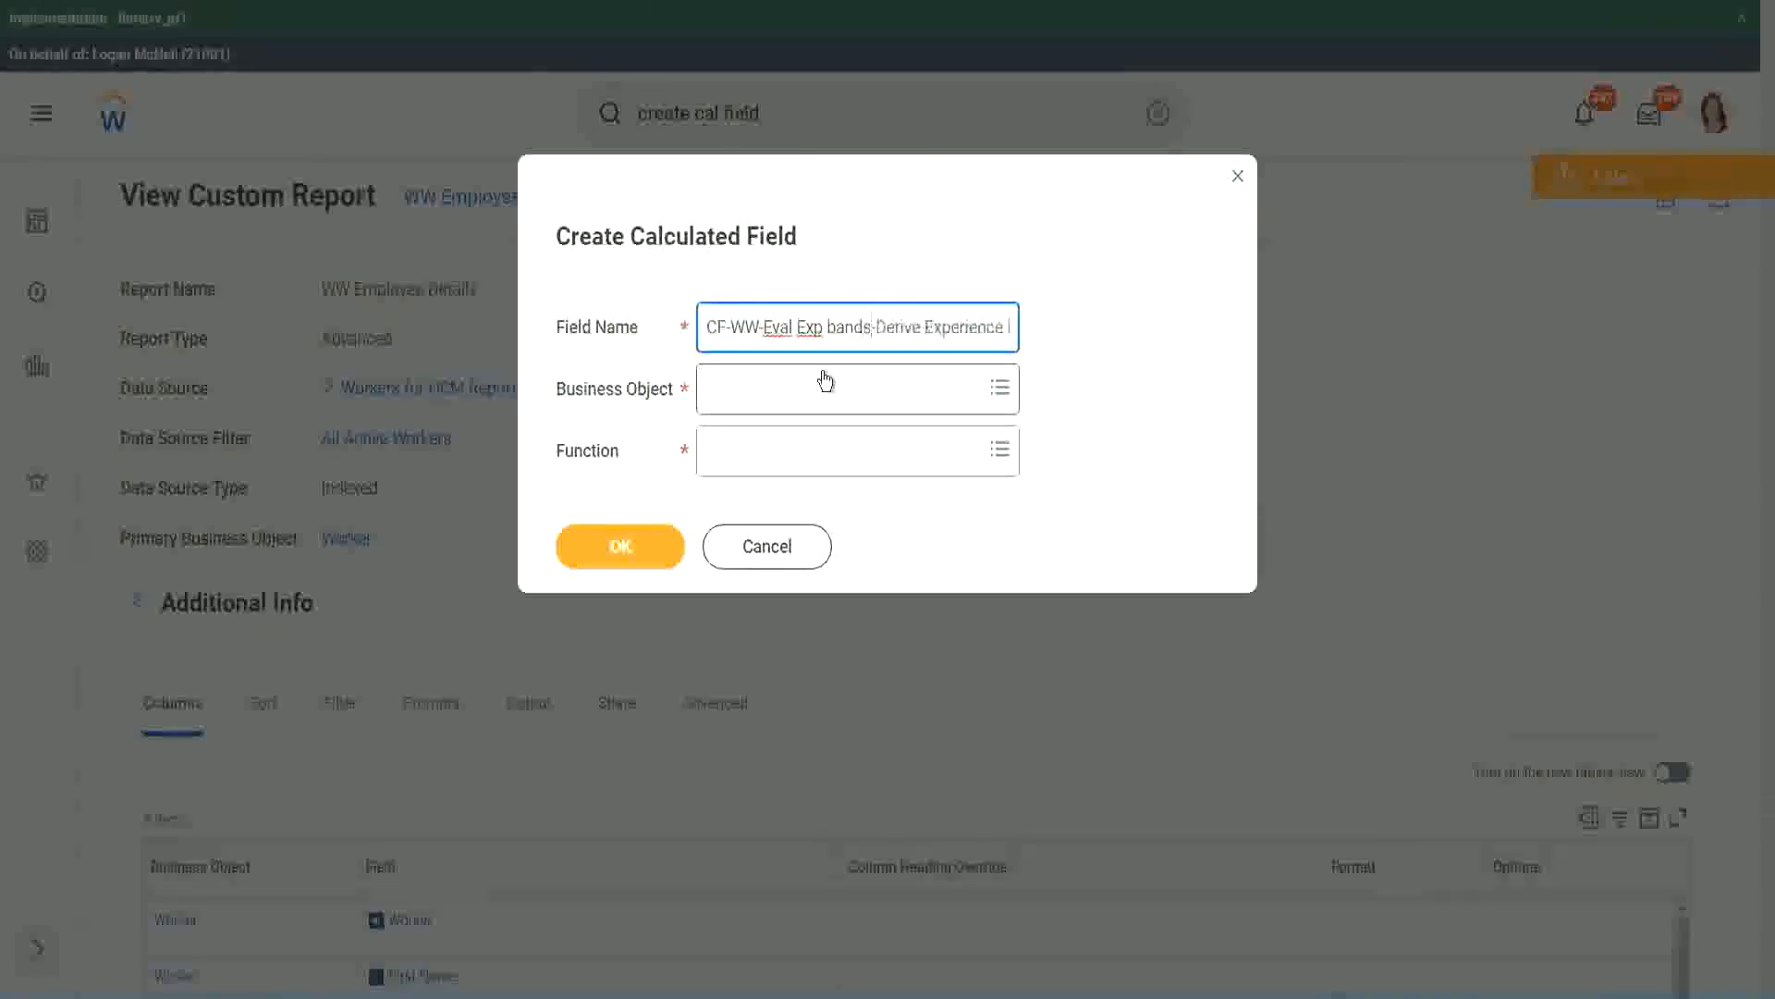
{"action": "key", "text": "Left"}
{"action": "key", "text": "Left"}
{"action": "key", "text": "Left"}
{"action": "key", "text": "Left"}
{"action": "key", "text": "shift+Left"}
{"action": "type", "text": "B"}
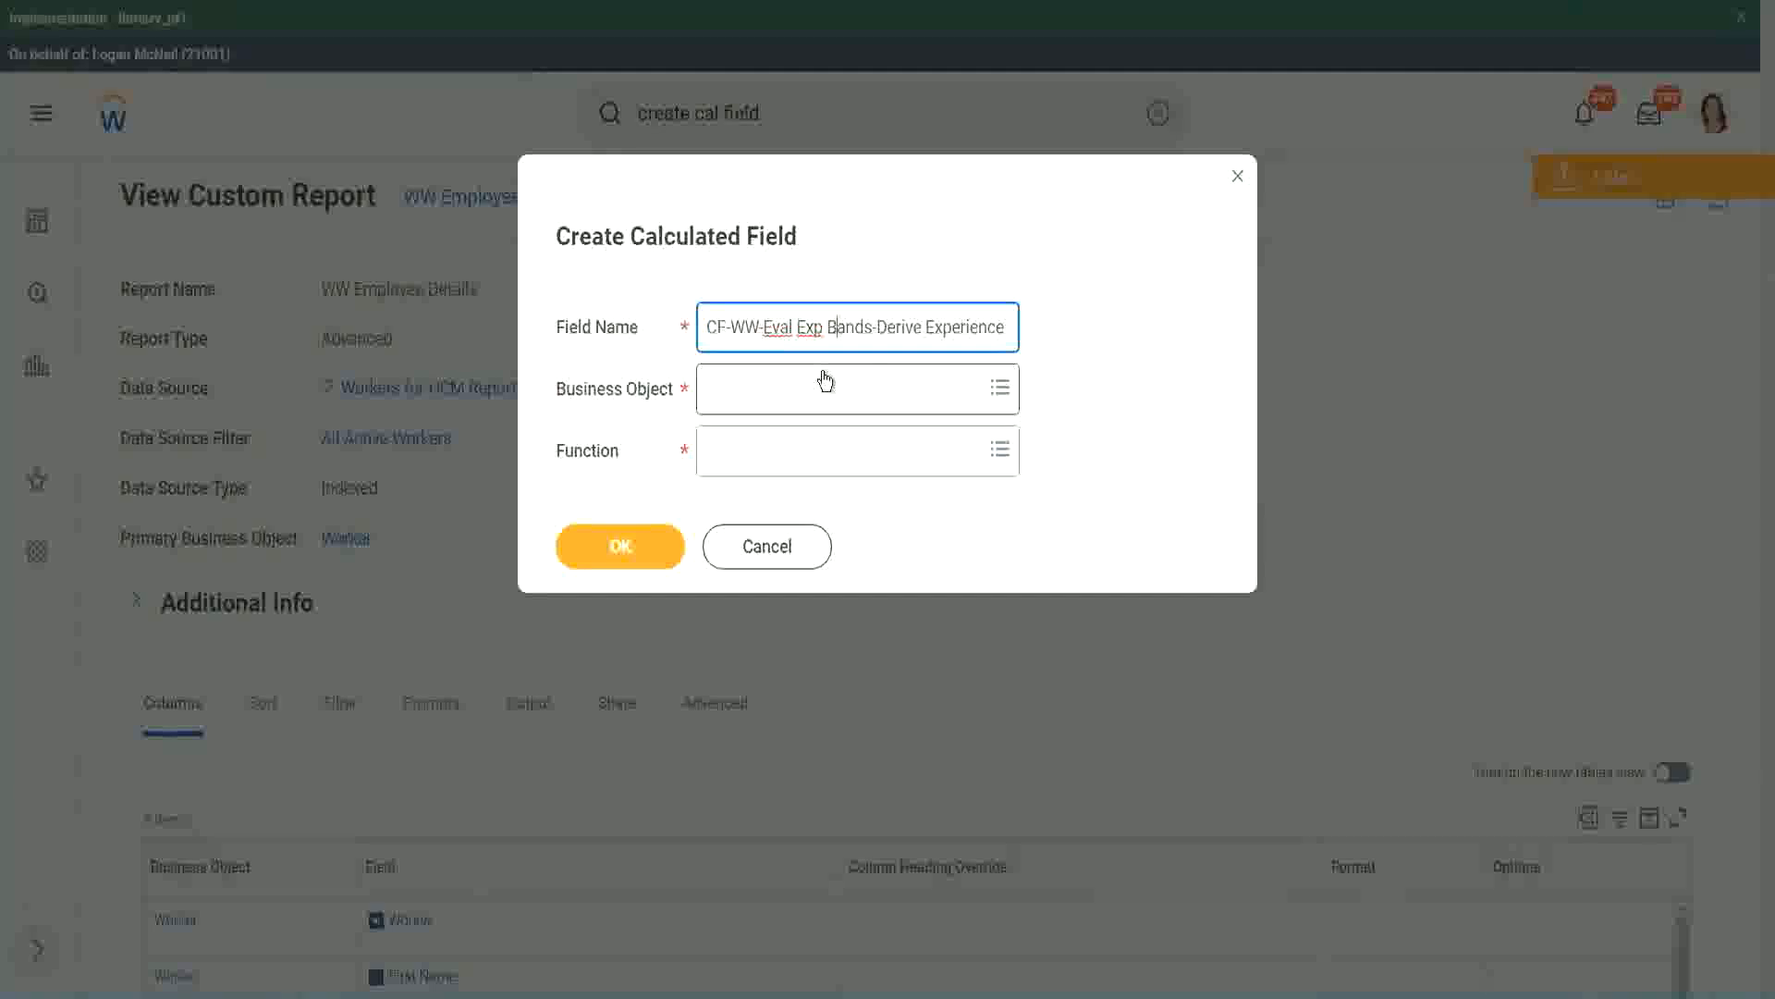
{"action": "key", "text": "Right"}
{"action": "key", "text": "Right"}
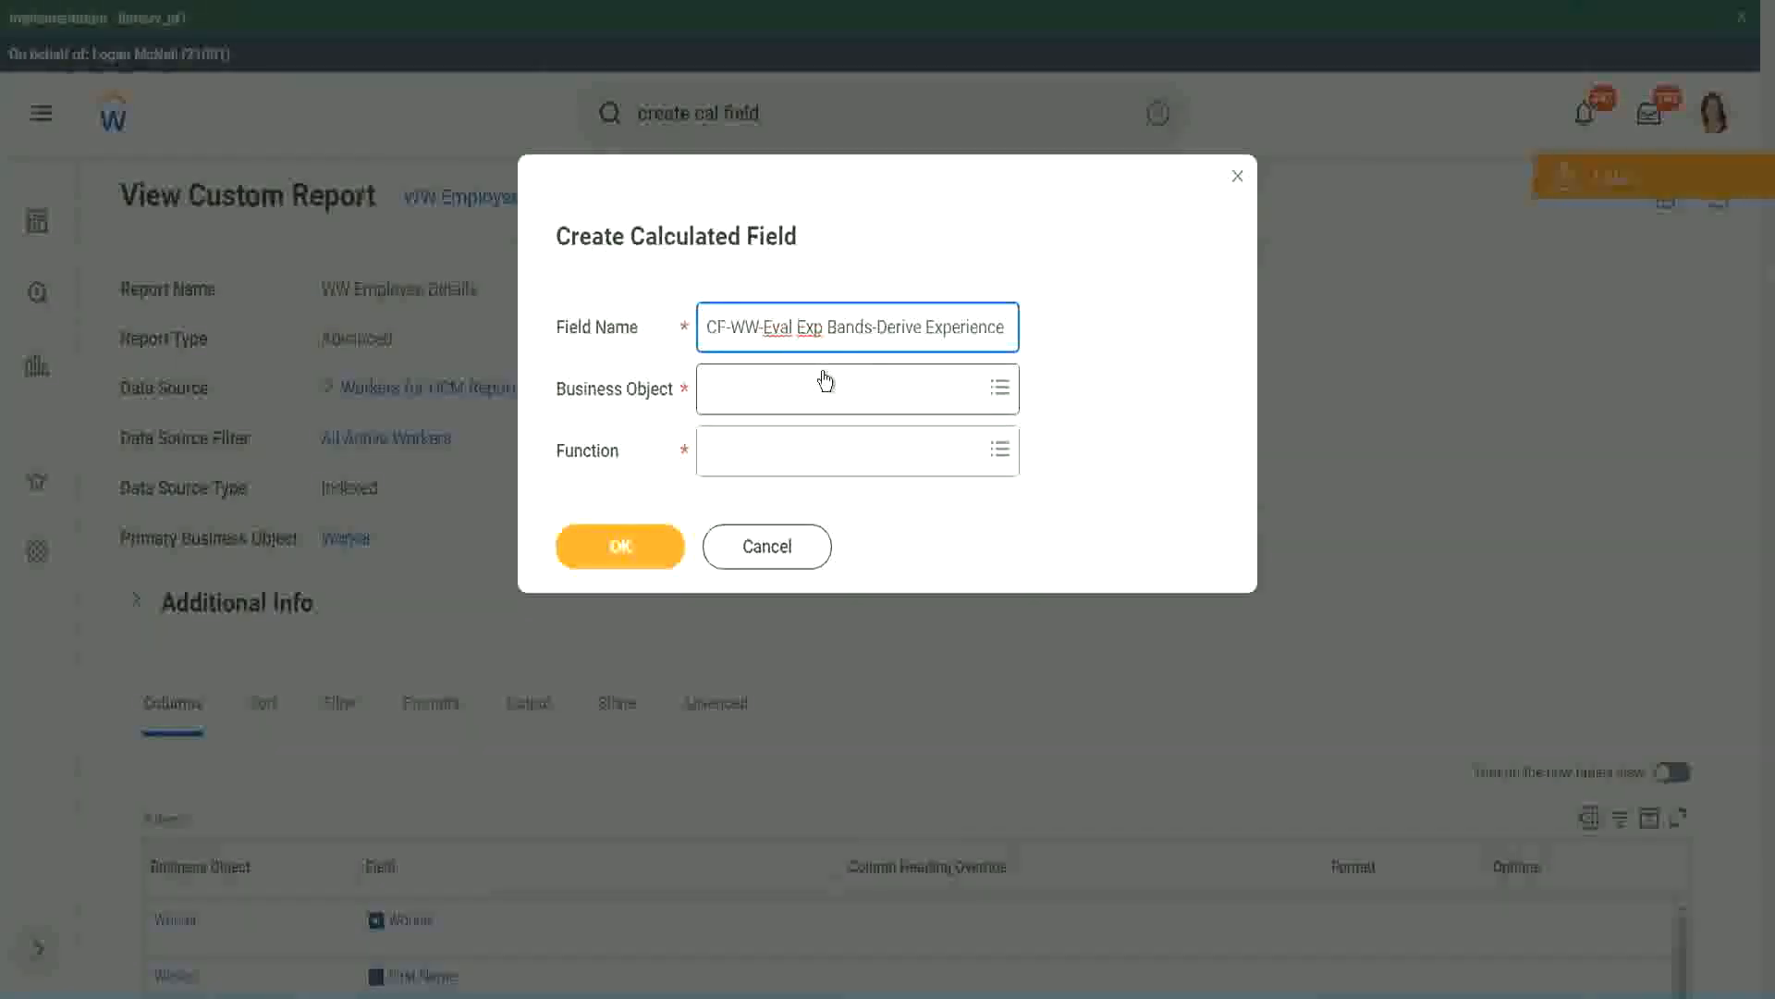
{"action": "type", "text": "Band"}
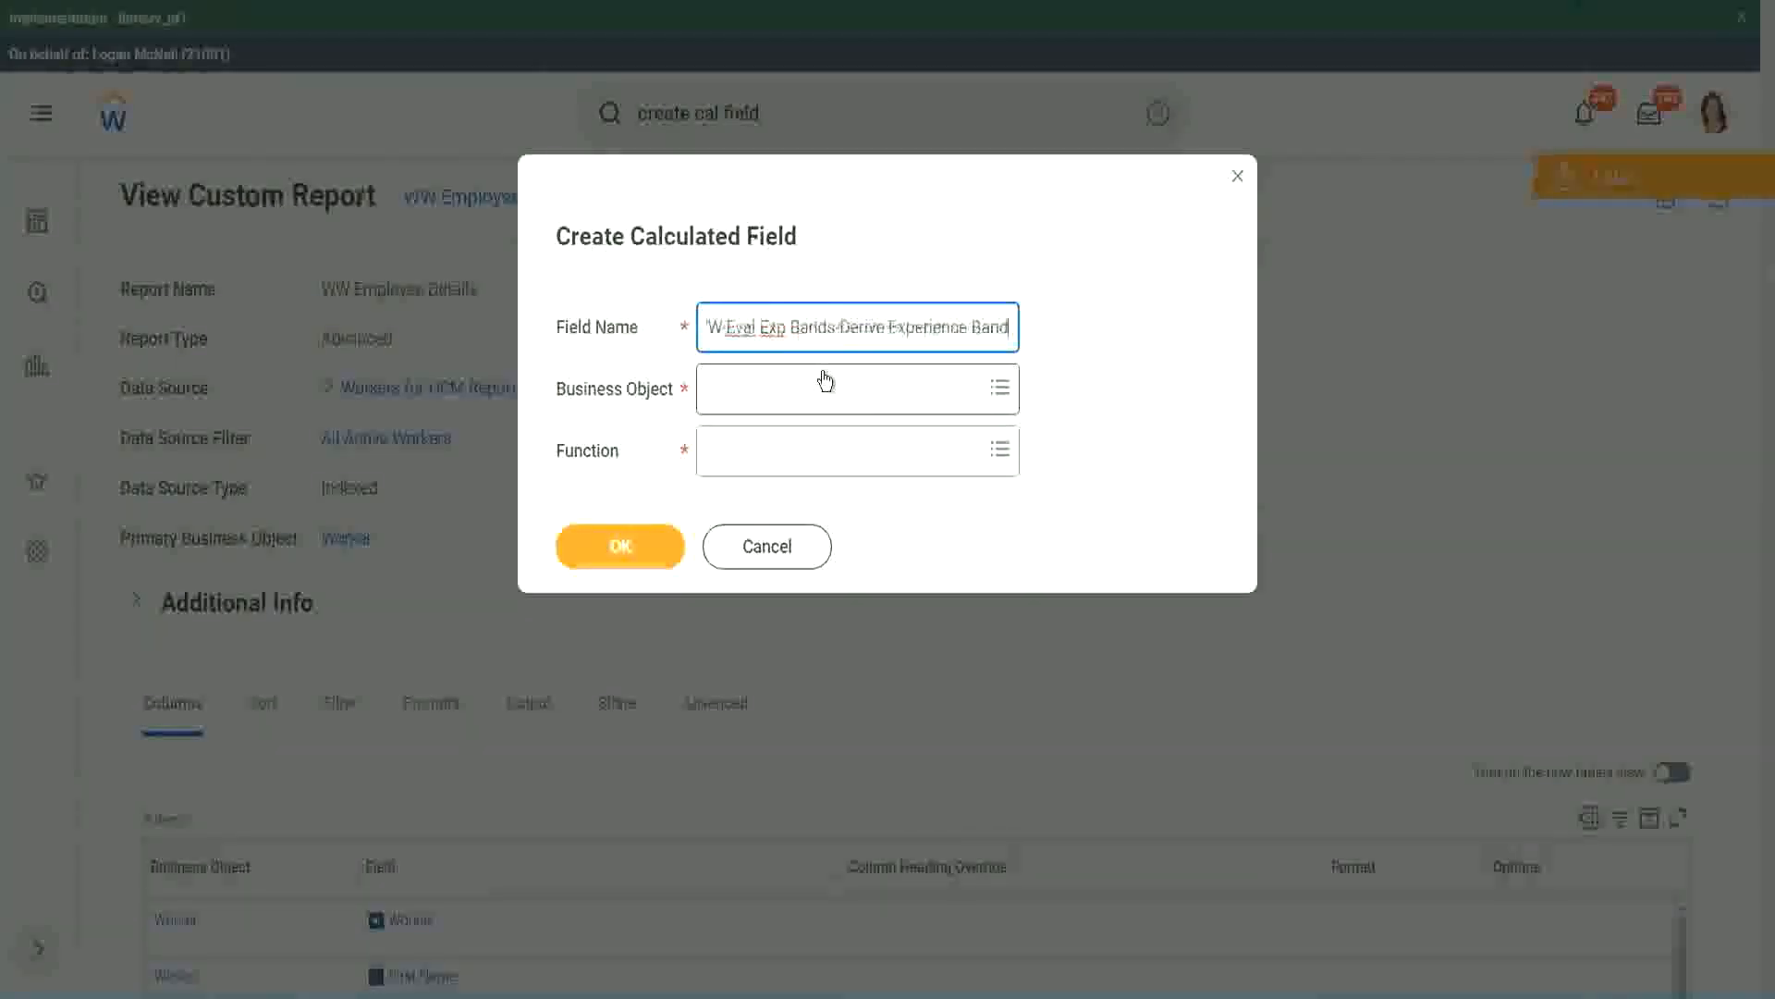
{"action": "type", "text": "s from Years of"}
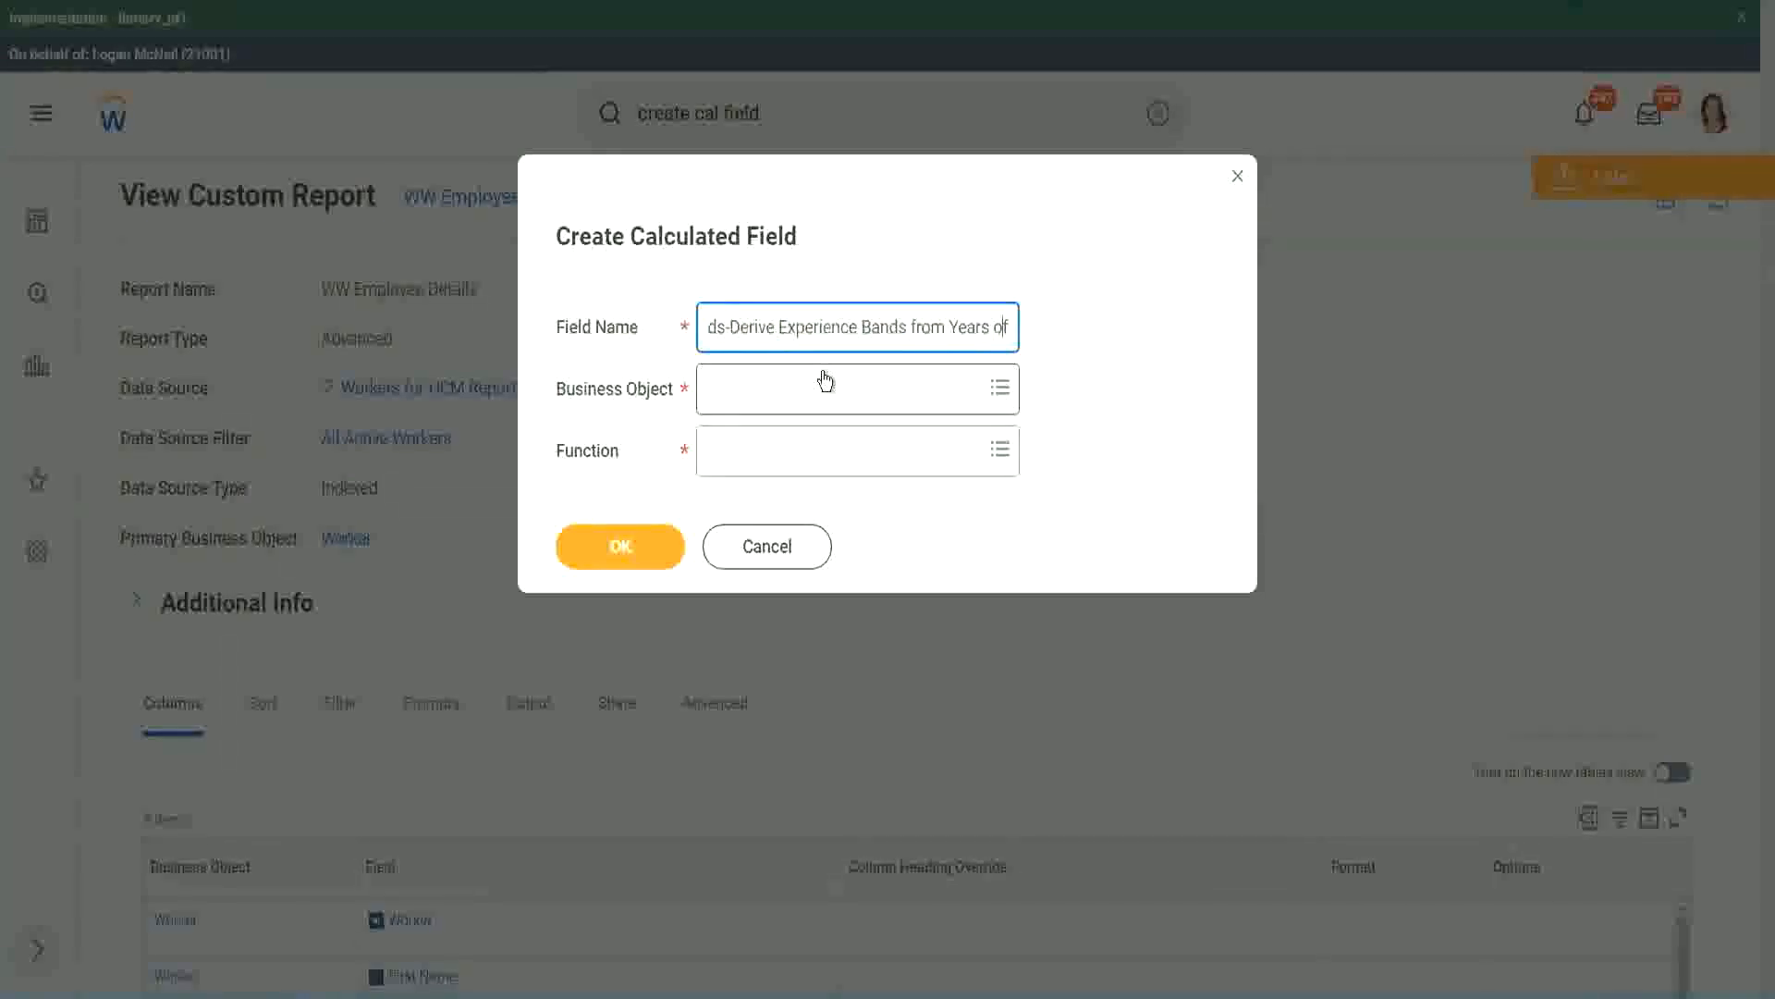
Replace "Derive" with "Determine" in the new calculated field's name
{"action": "key", "text": "ctrl+Left"}
{"action": "key", "text": "ctrl+Left"}
{"action": "key", "text": "ctrl+Left"}
{"action": "key", "text": "ctrl+Left"}
{"action": "key", "text": "shift+Left"}
{"action": "key", "text": "shift+Left"}
{"action": "key", "text": "shift+Left"}
{"action": "key", "text": "shift+Left"}
{"action": "key", "text": "shift+Left"}
{"action": "key", "text": "shift+Left"}
{"action": "type", "text": "Determine"}
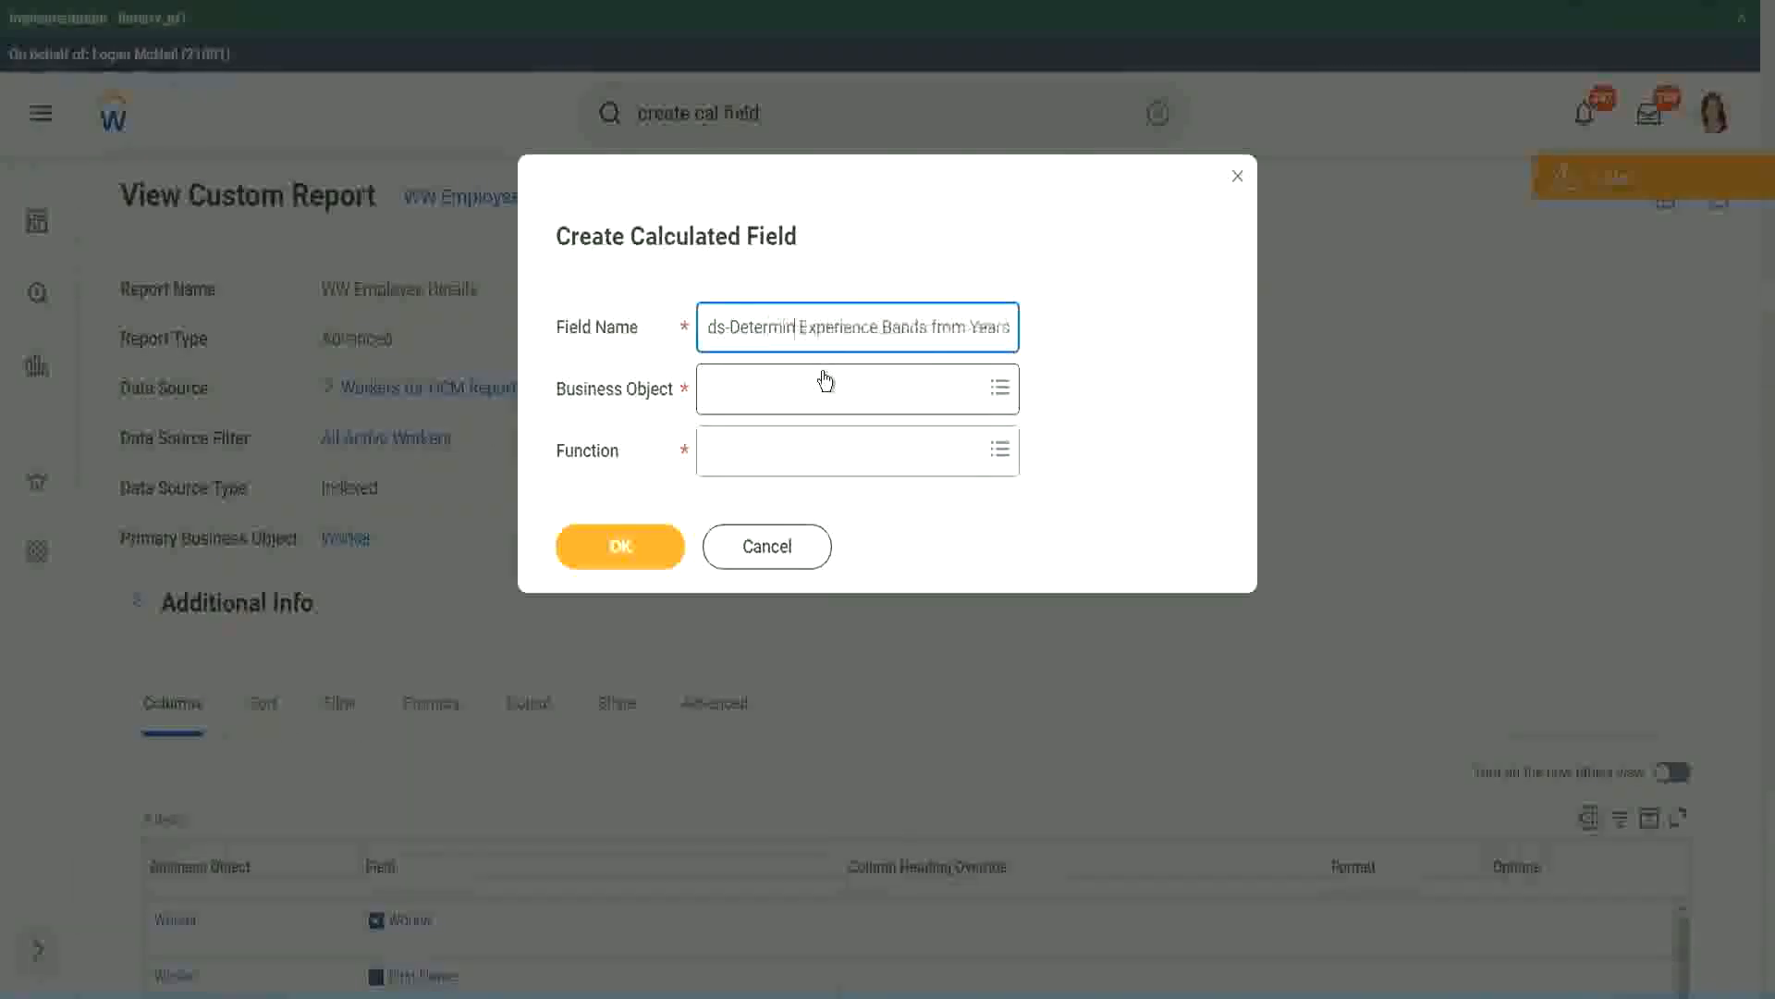
{"action": "key", "text": "ctrl+Right"}
{"action": "key", "text": "ctrl+Right"}
{"action": "key", "text": "ctrl+Right"}
{"action": "key", "text": "ctrl+Right"}
{"action": "key", "text": "ctrl+Right"}
{"action": "key", "text": "ctrl+Right"}
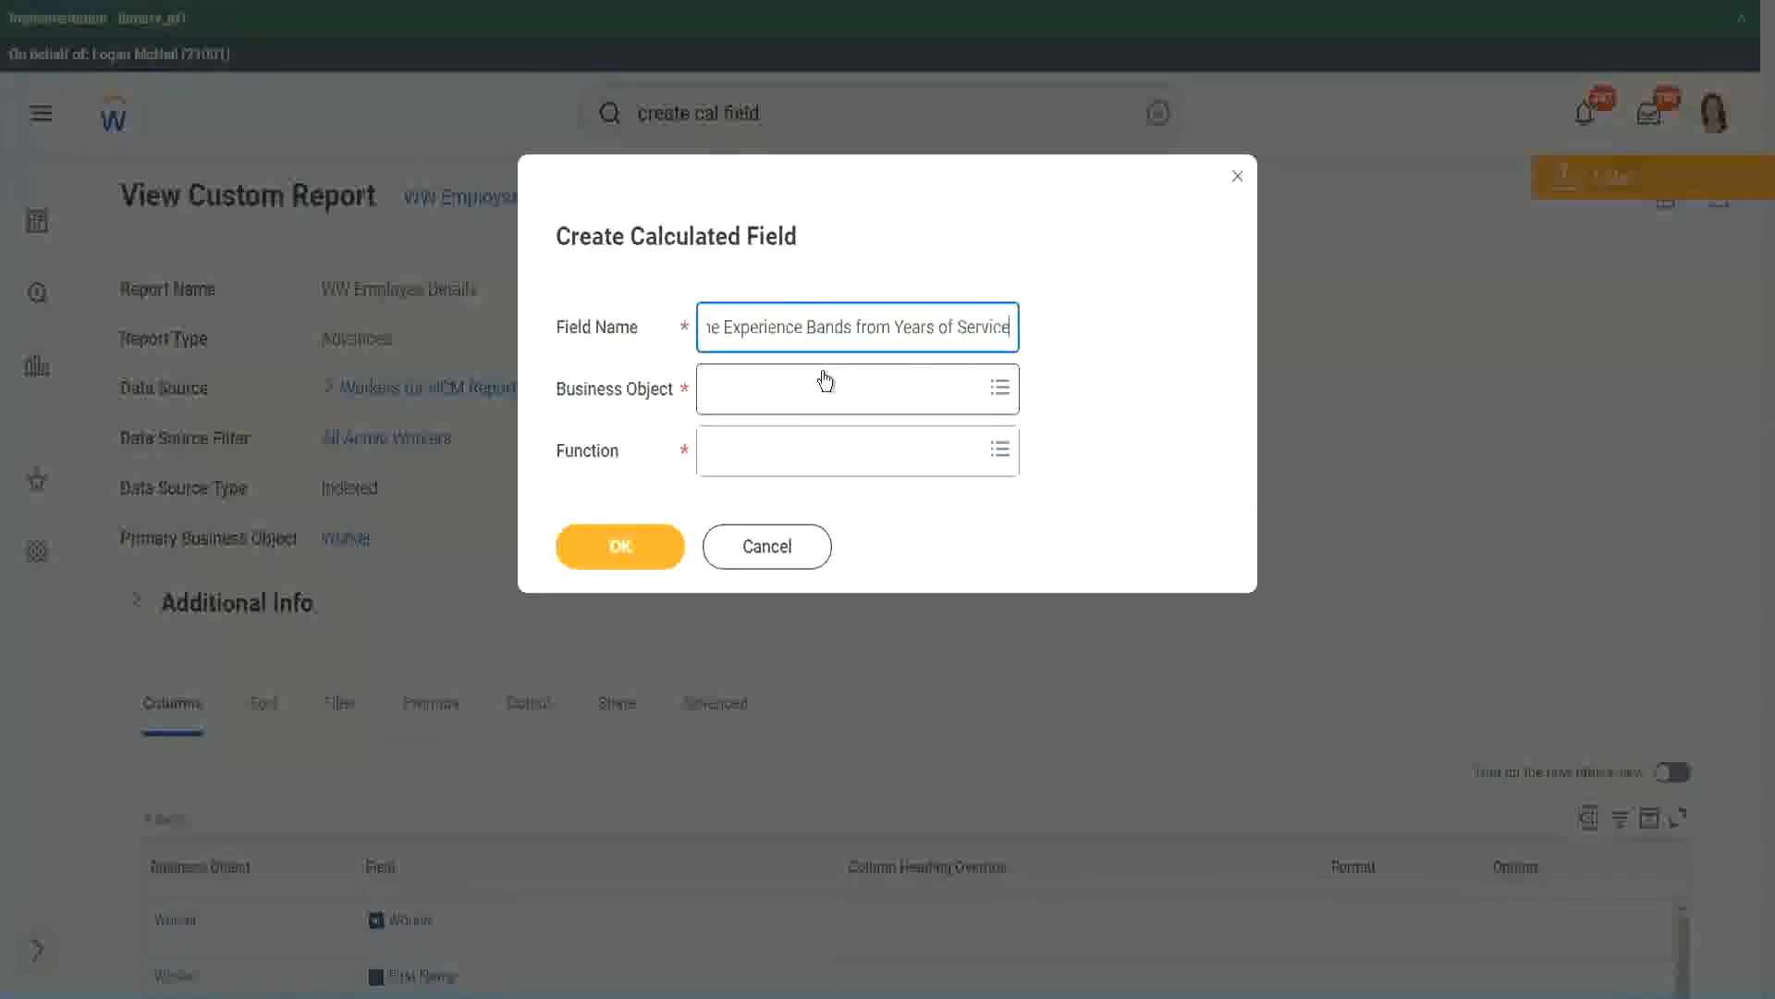
Set the new calculated field's business object to Worker
{"action": "left_click", "coordinate": [790, 390]}
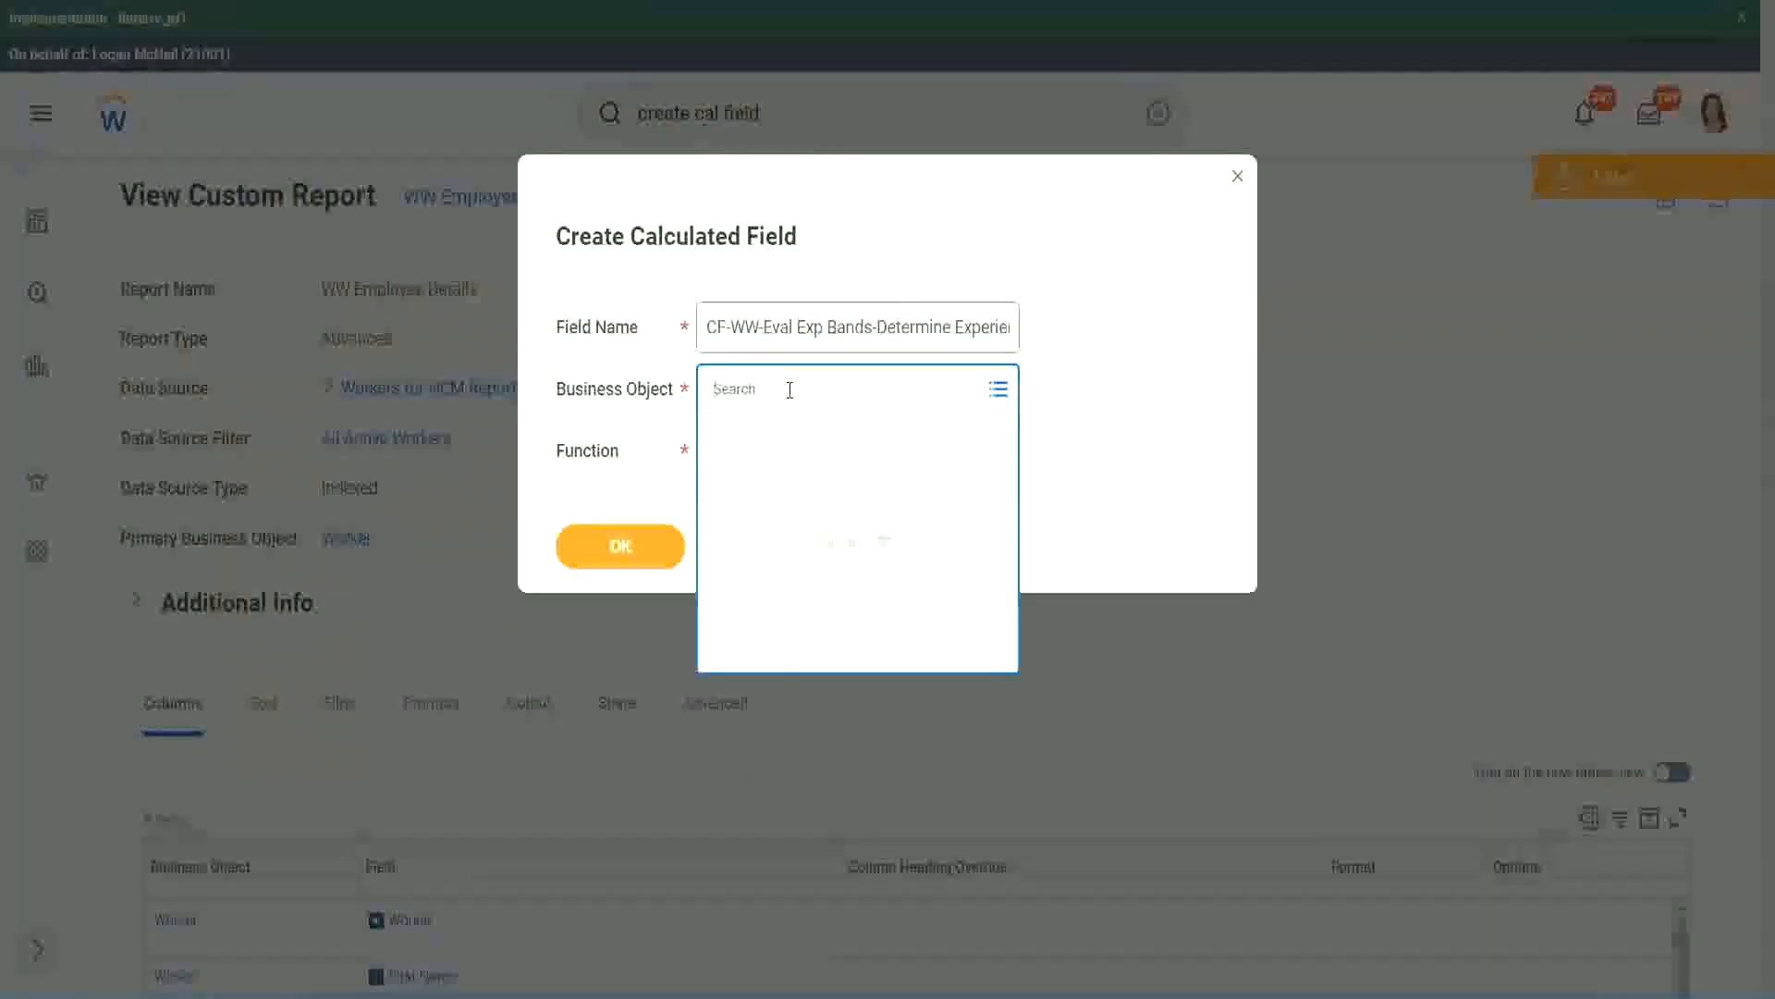
{"action": "type", "text": "work"}
{"action": "key", "text": "Return"}
{"action": "type", "text": "er"}
{"action": "key", "text": "Return"}
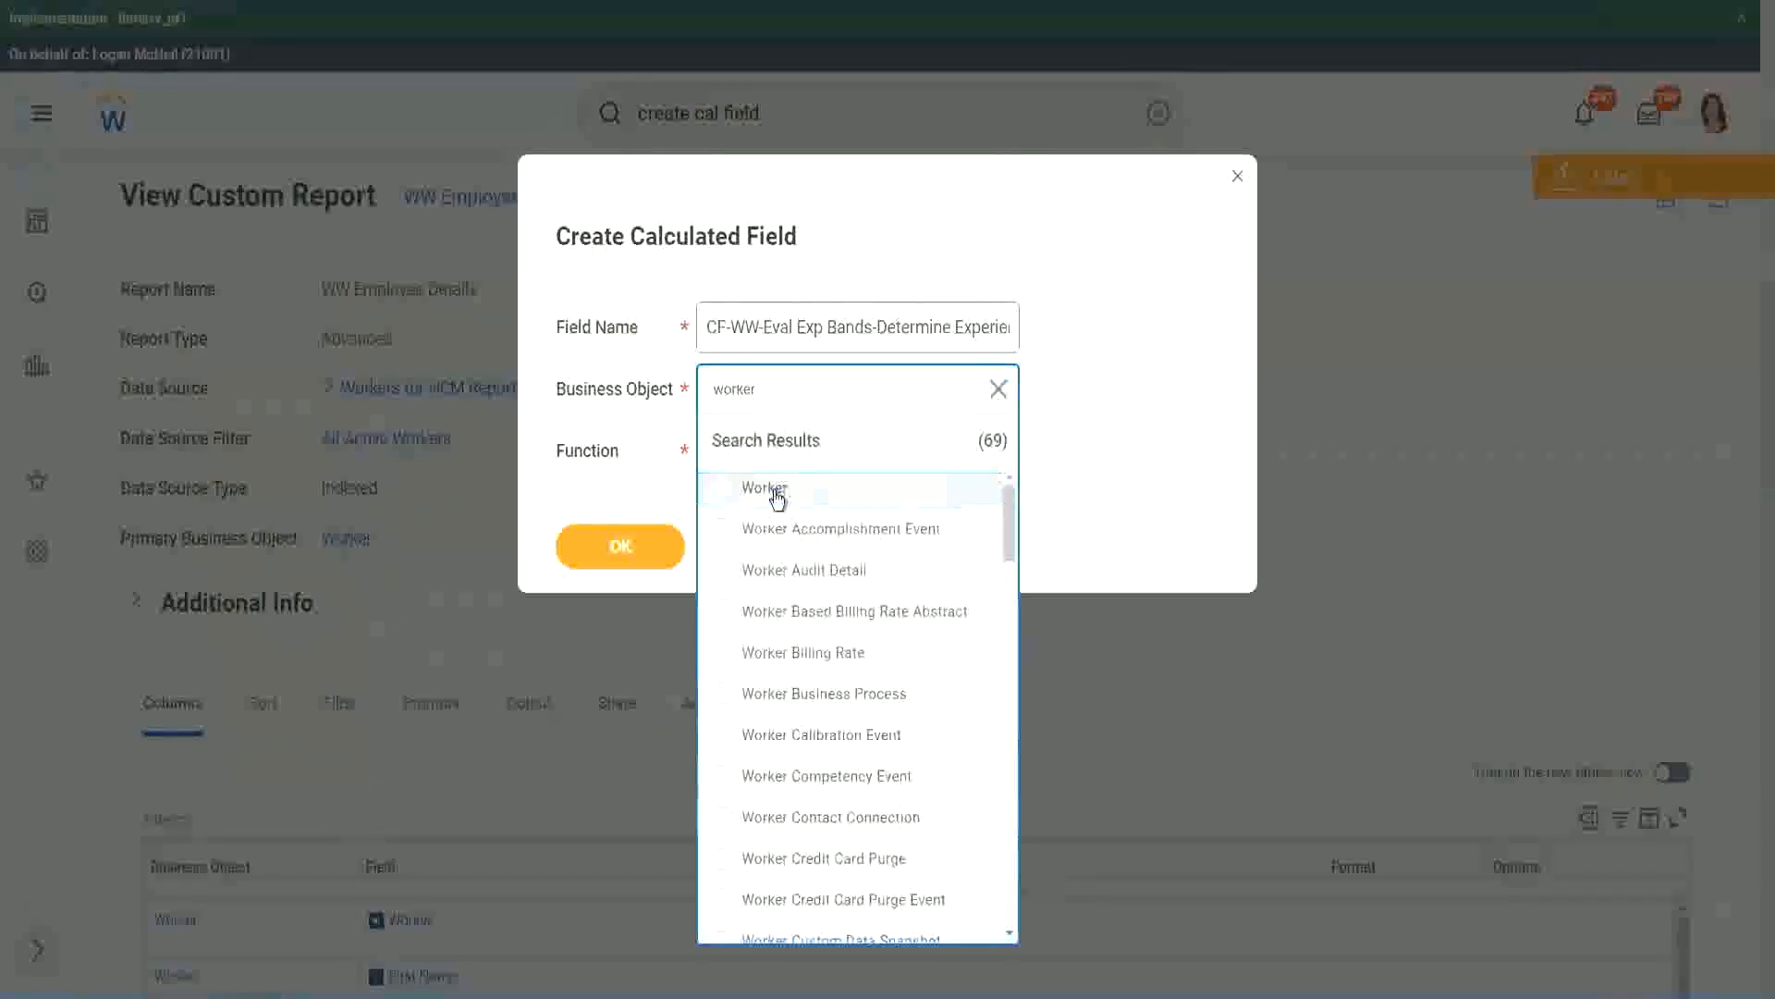
{"action": "left_click", "coordinate": [769, 490]}
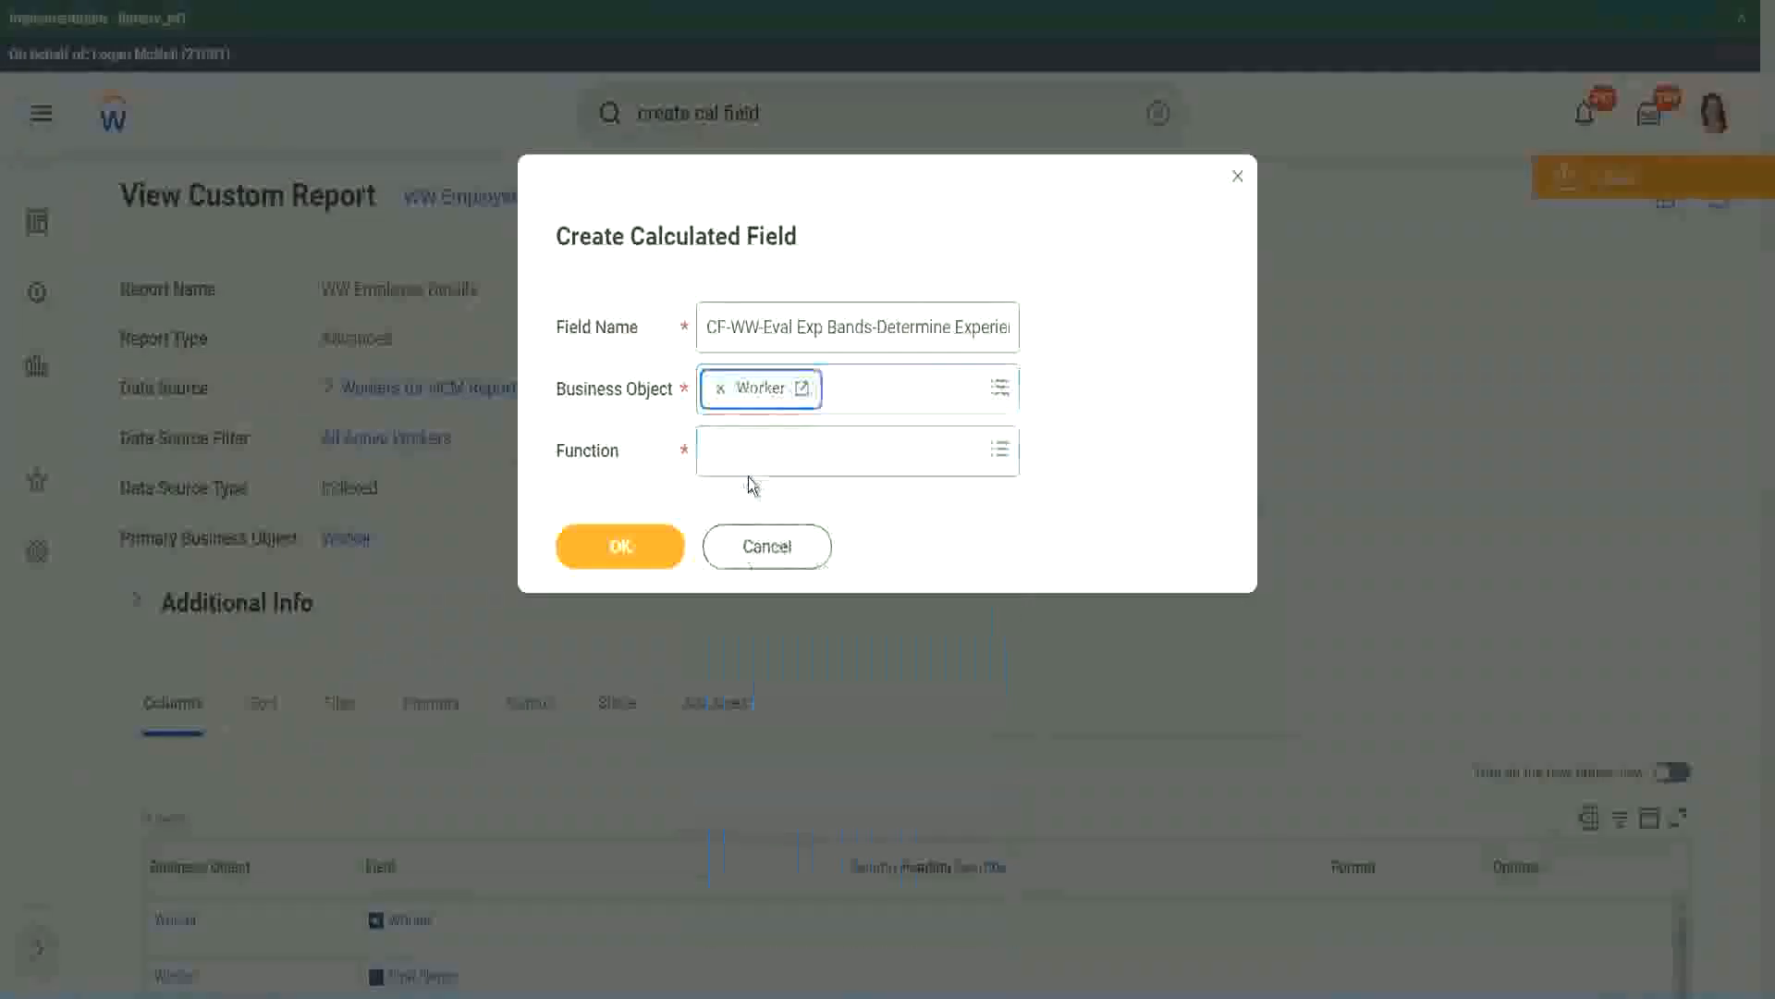
Find and choose Evaluate Expression Band as the calculated field's function
{"action": "left_click", "coordinate": [750, 445]}
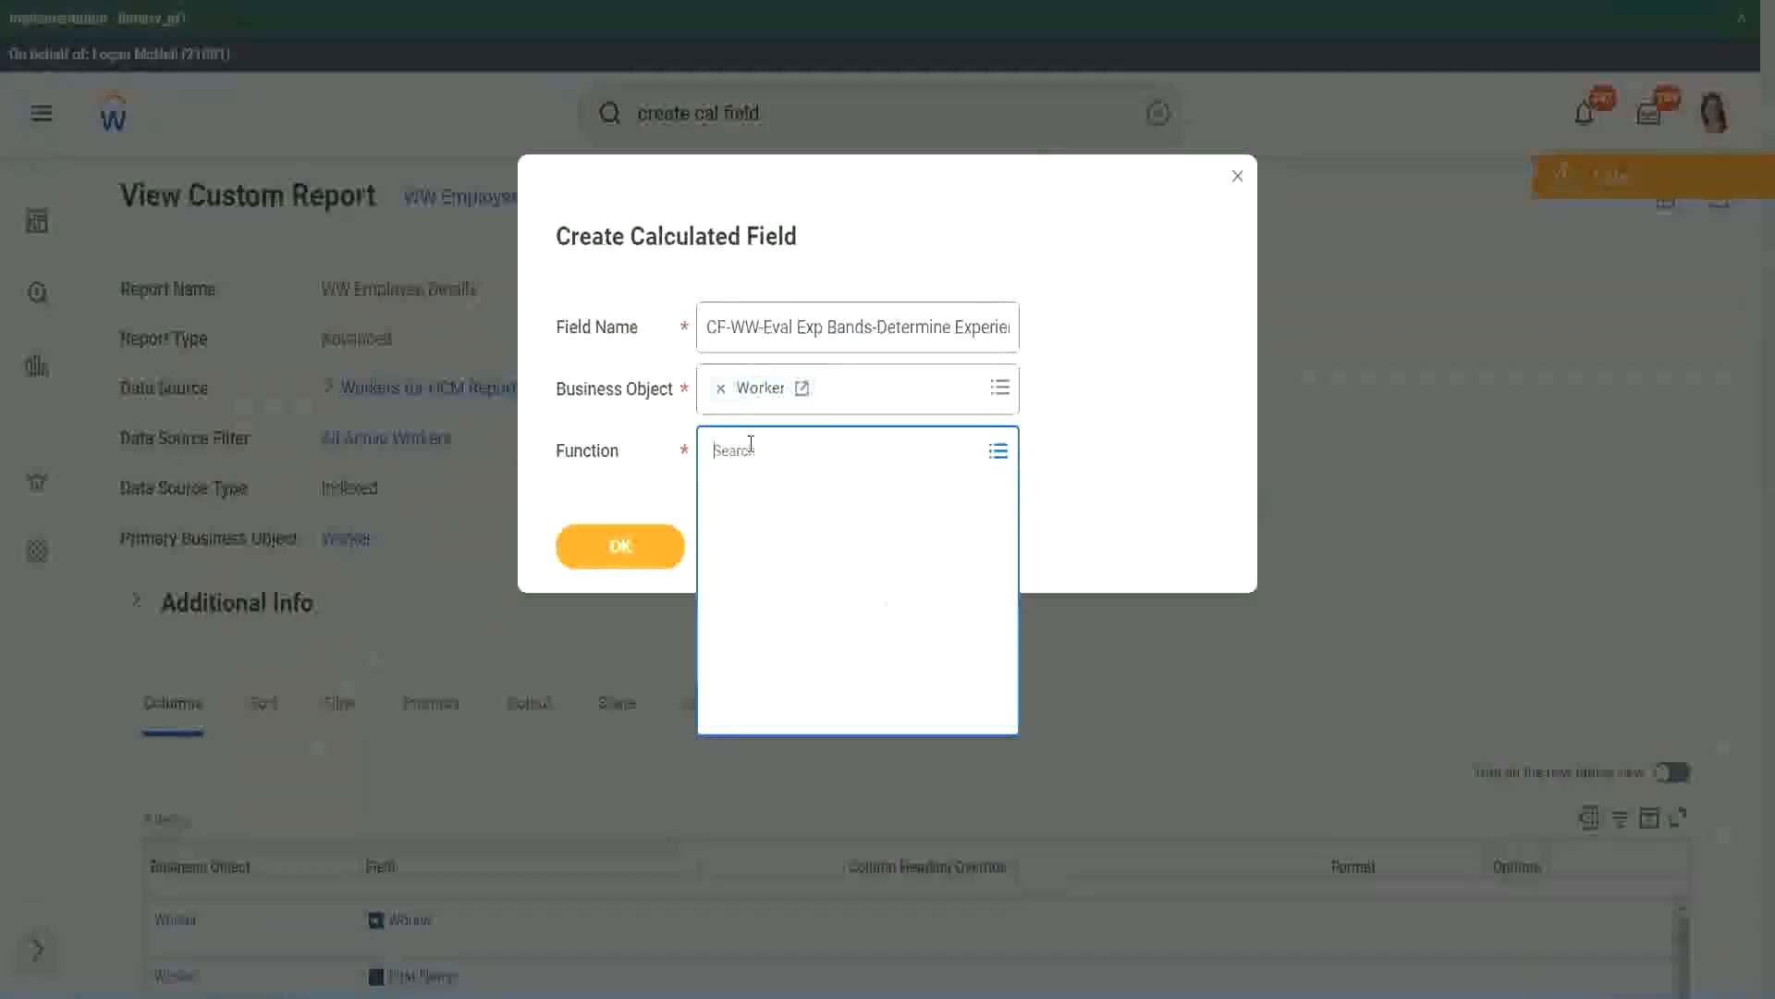
{"action": "type", "text": "eval ex"}
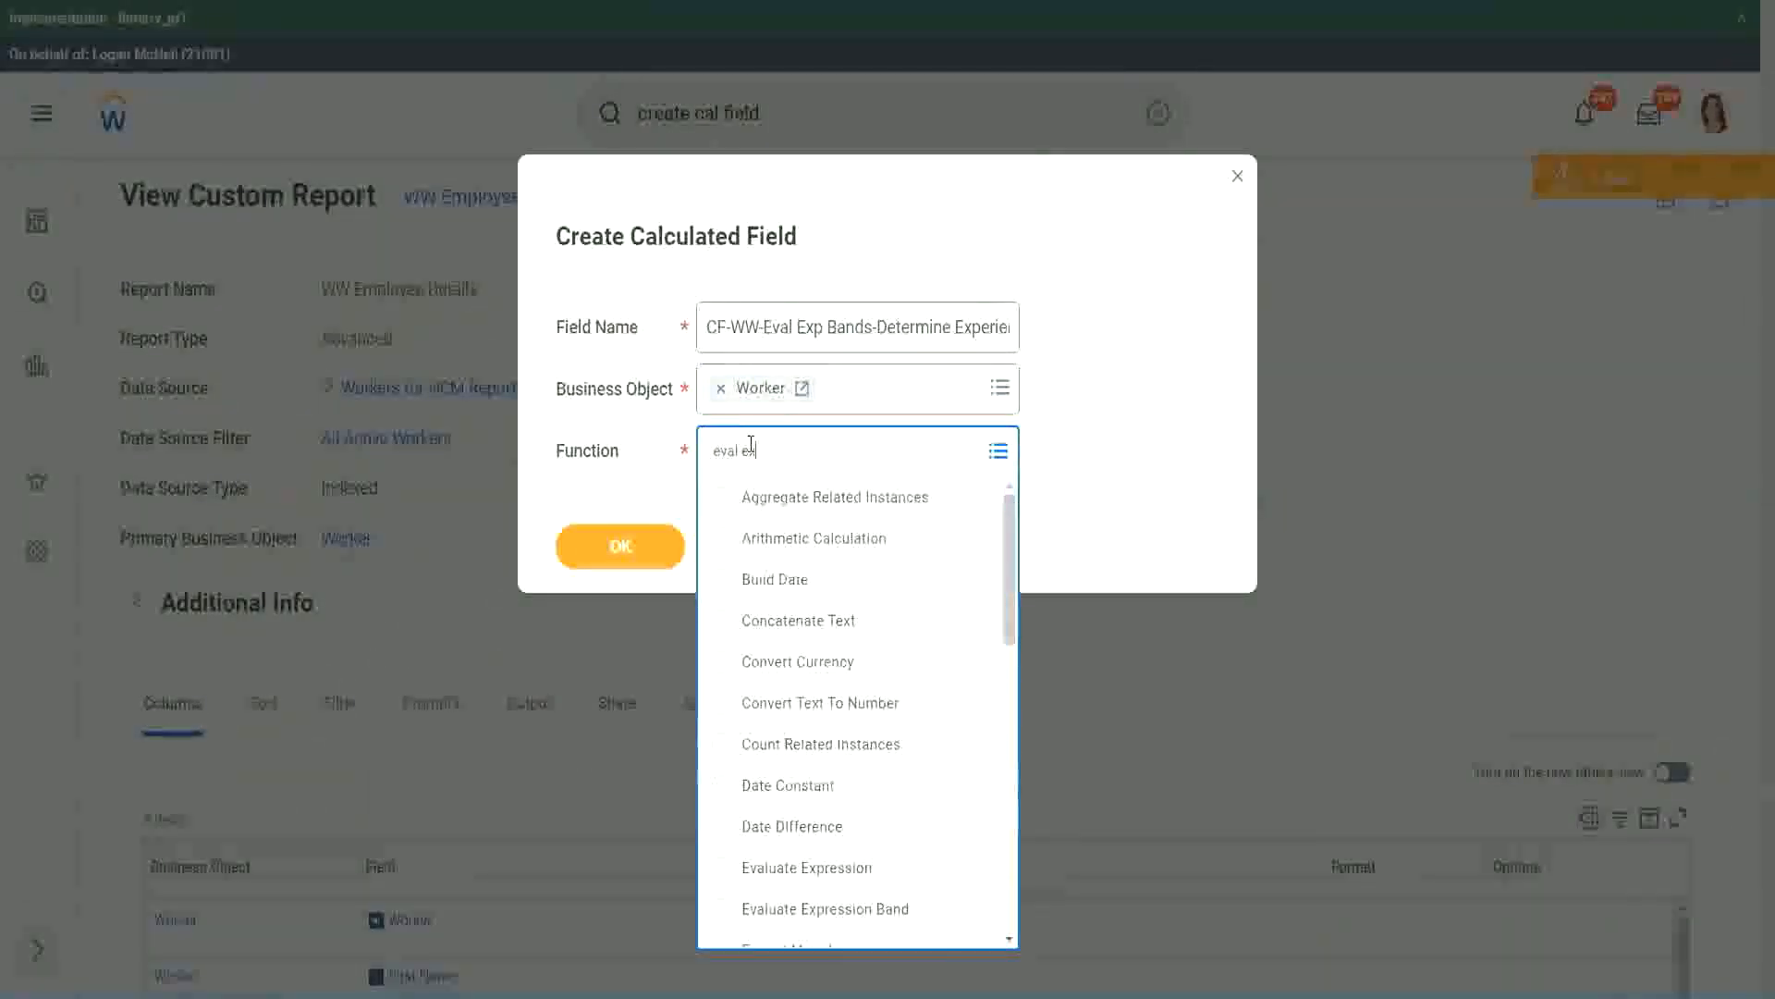
{"action": "type", "text": "p"}
{"action": "key", "text": "Return"}
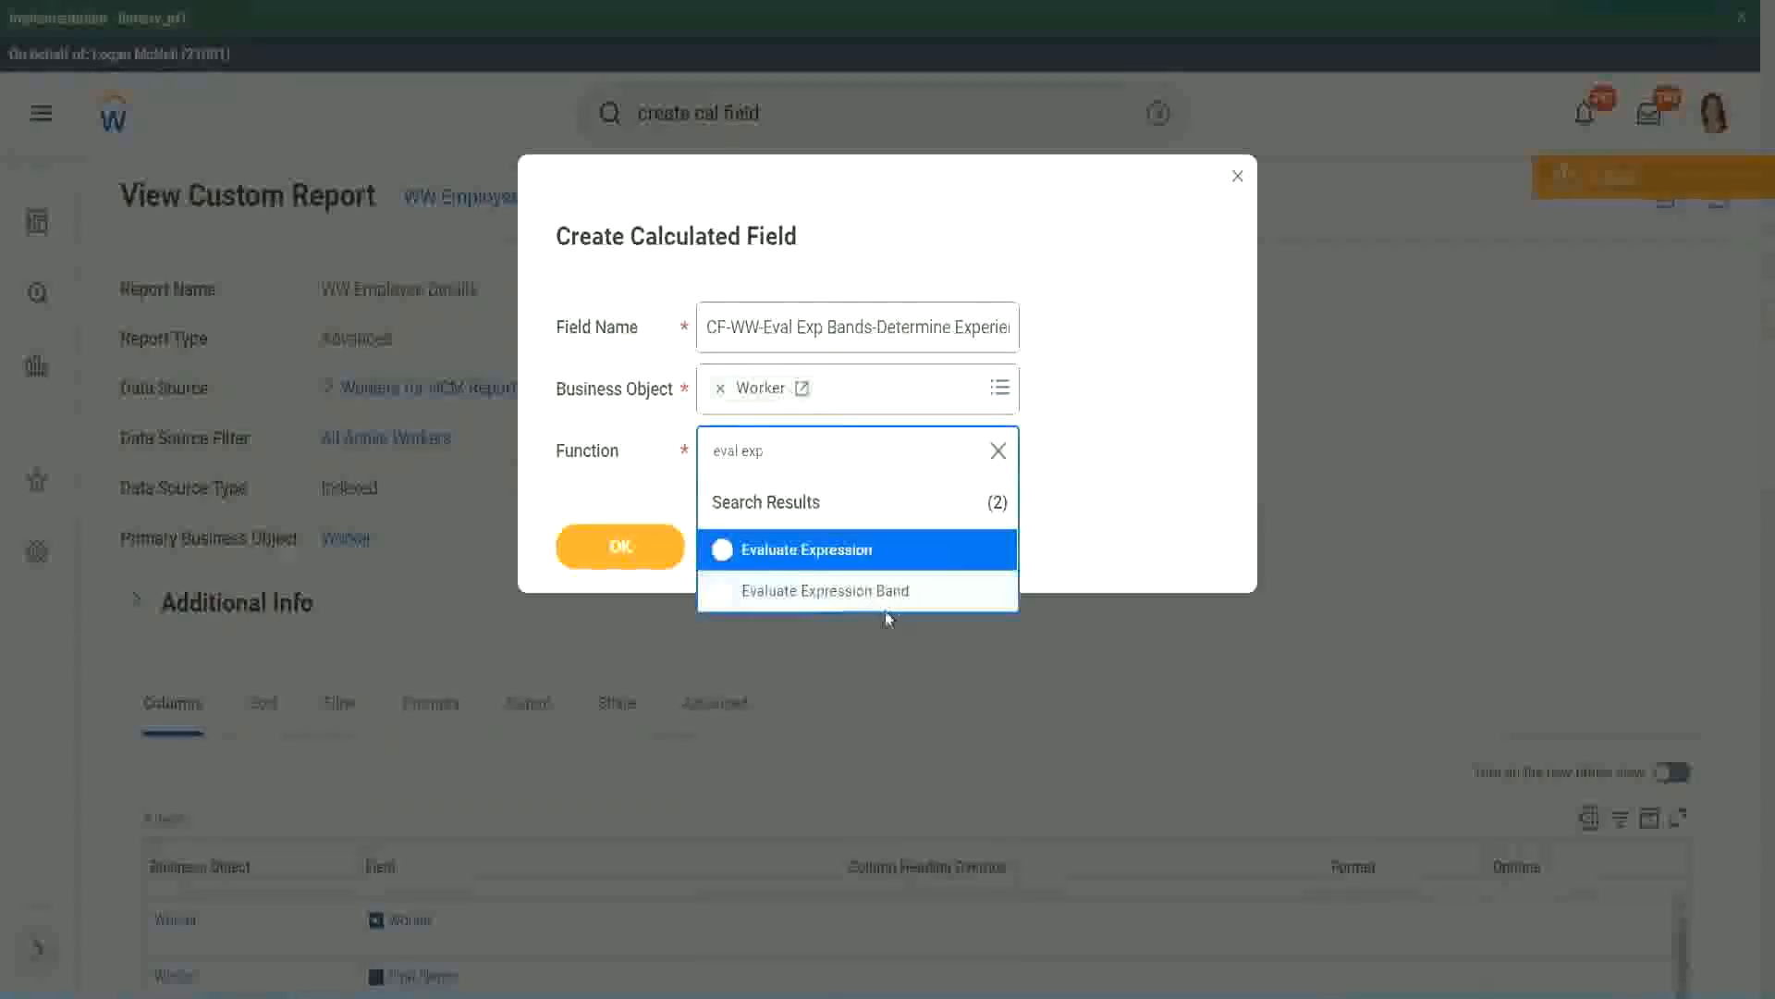
{"action": "left_click", "coordinate": [895, 591]}
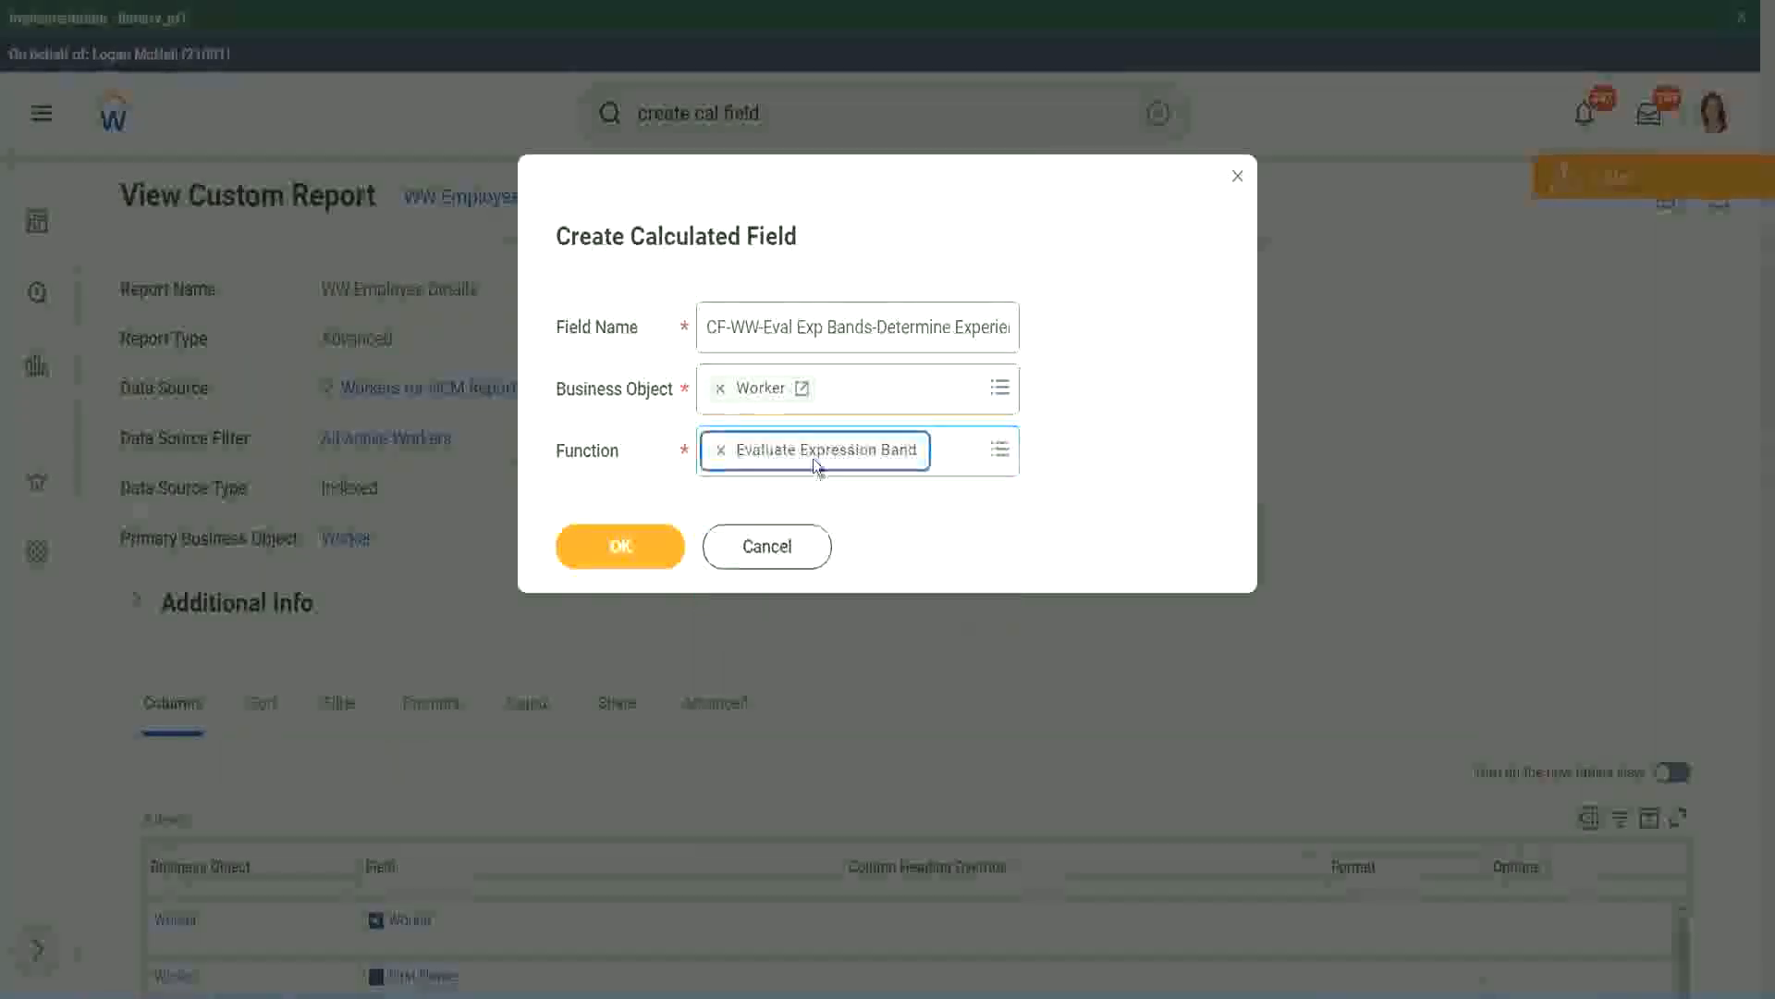
Shorten "Bands" to "Band" after "Eval Exp" in the field name and confirm creating the calculated field
{"action": "left_click", "coordinate": [872, 327]}
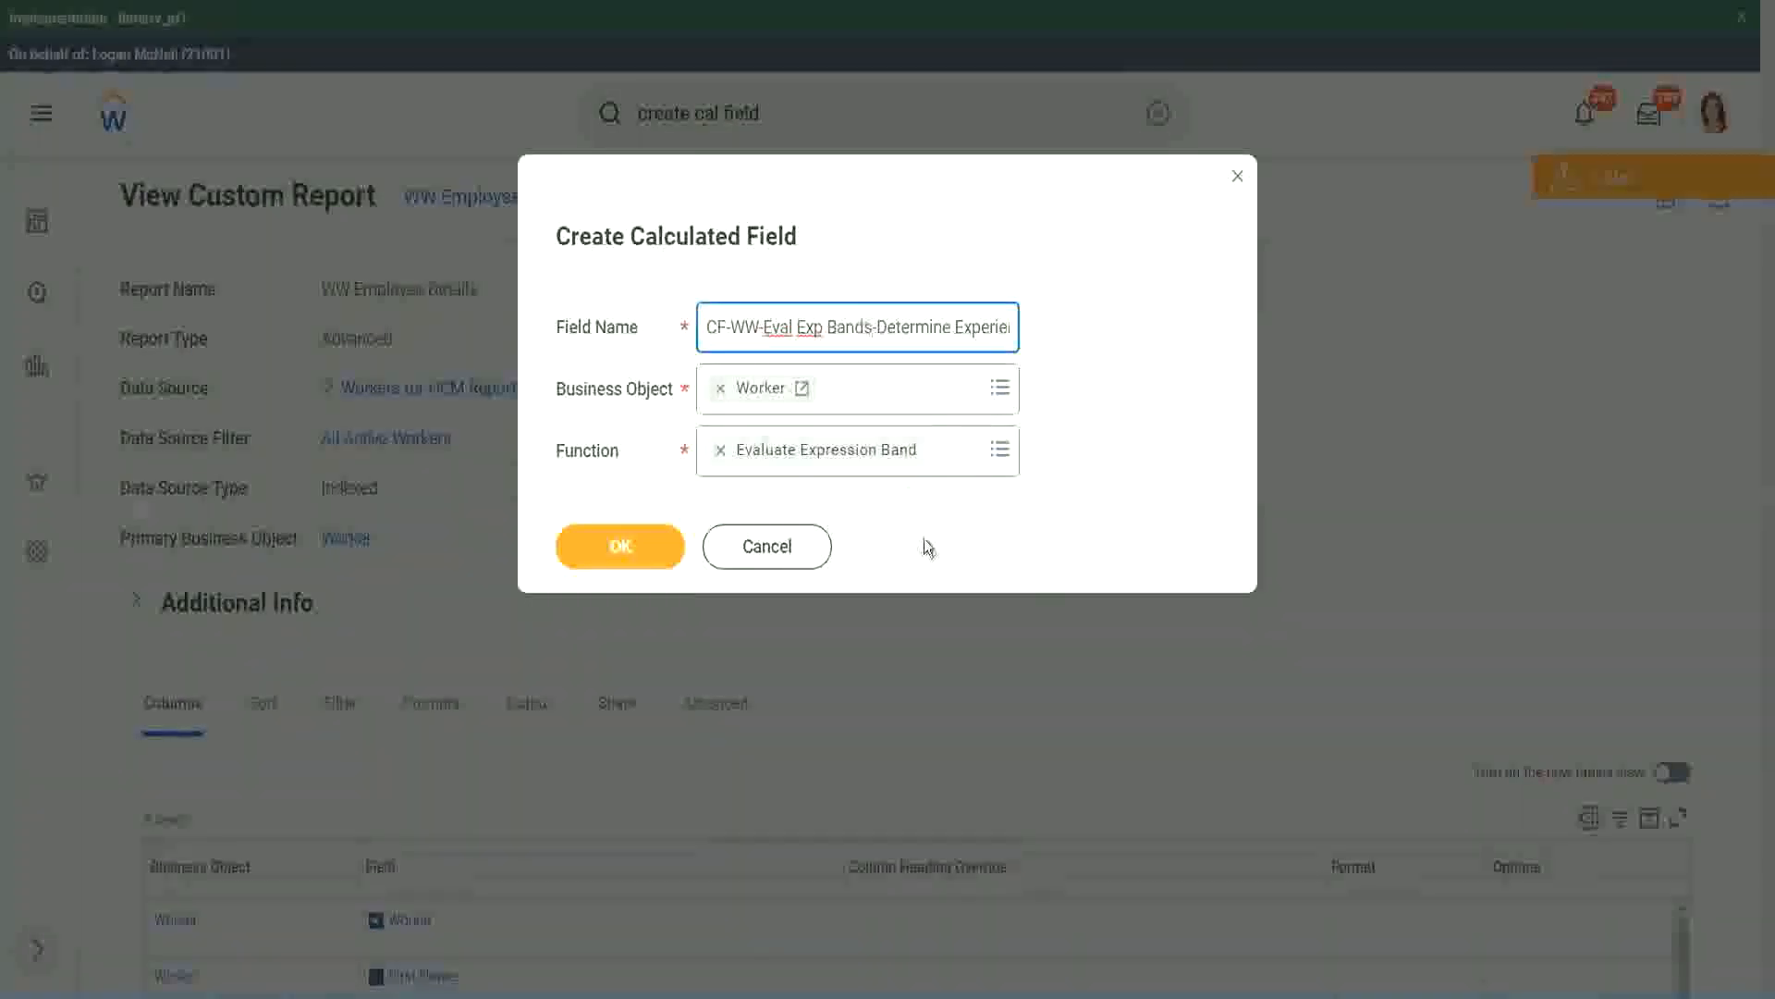
{"action": "key", "text": "BackSpace"}
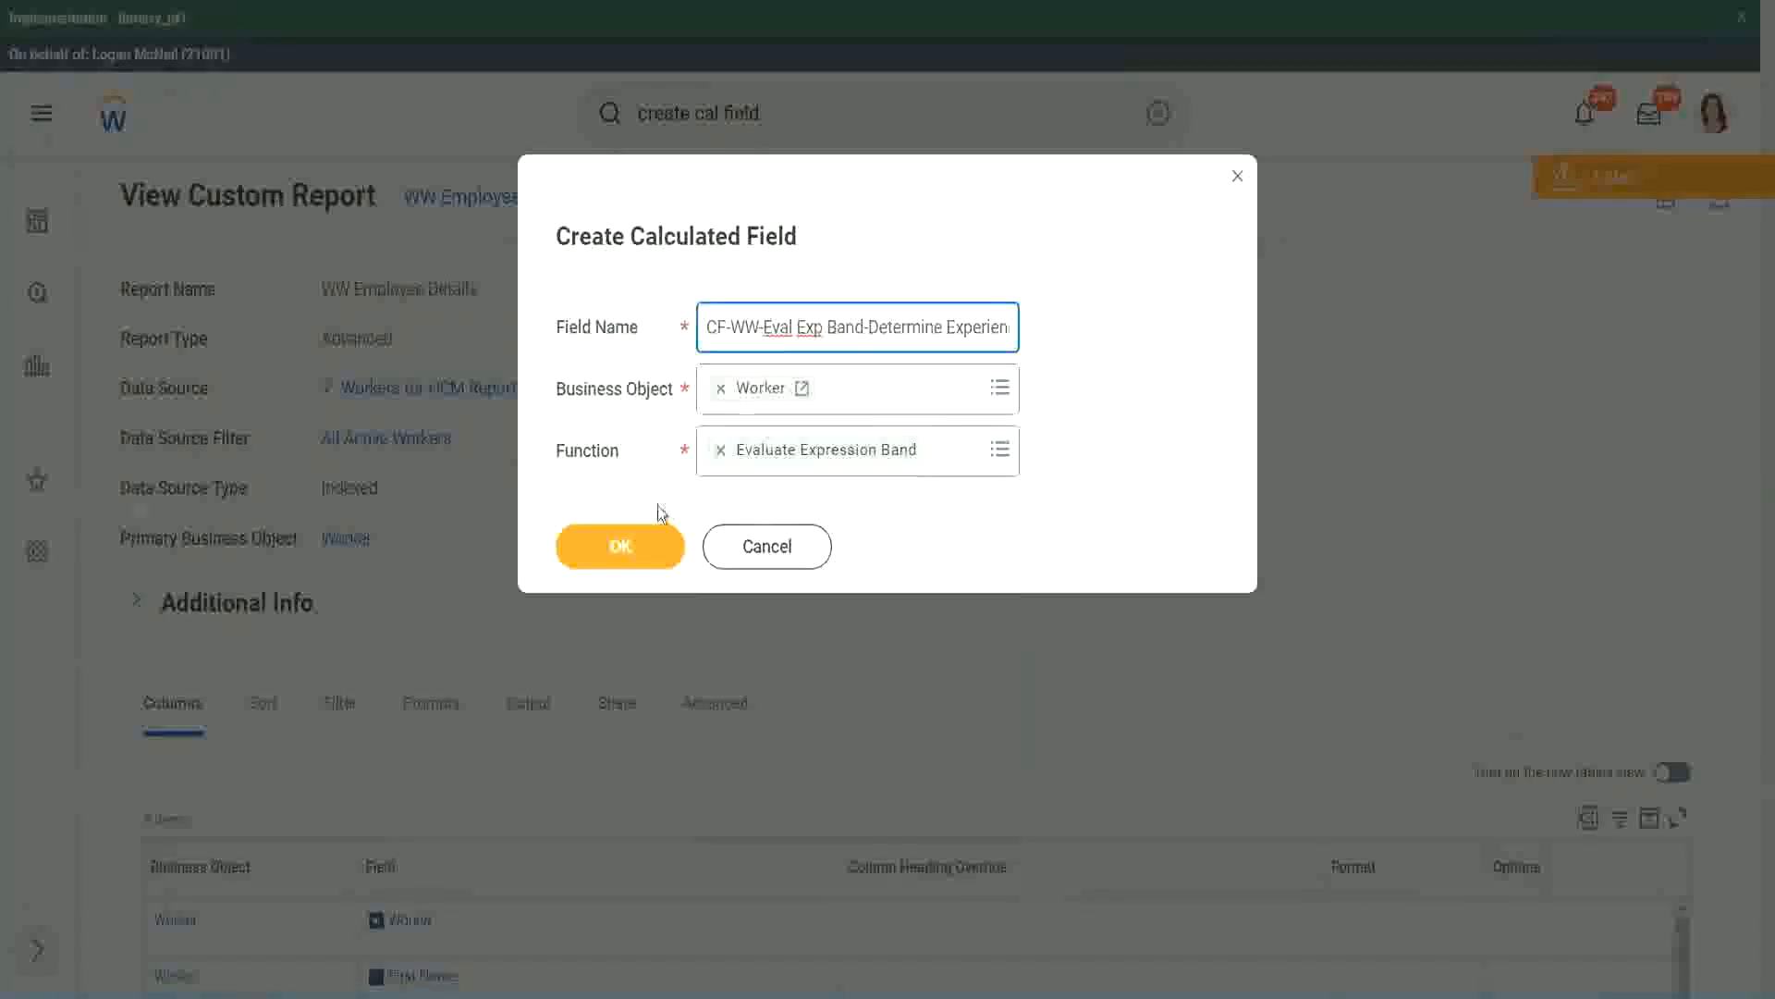
{"action": "left_click", "coordinate": [629, 547]}
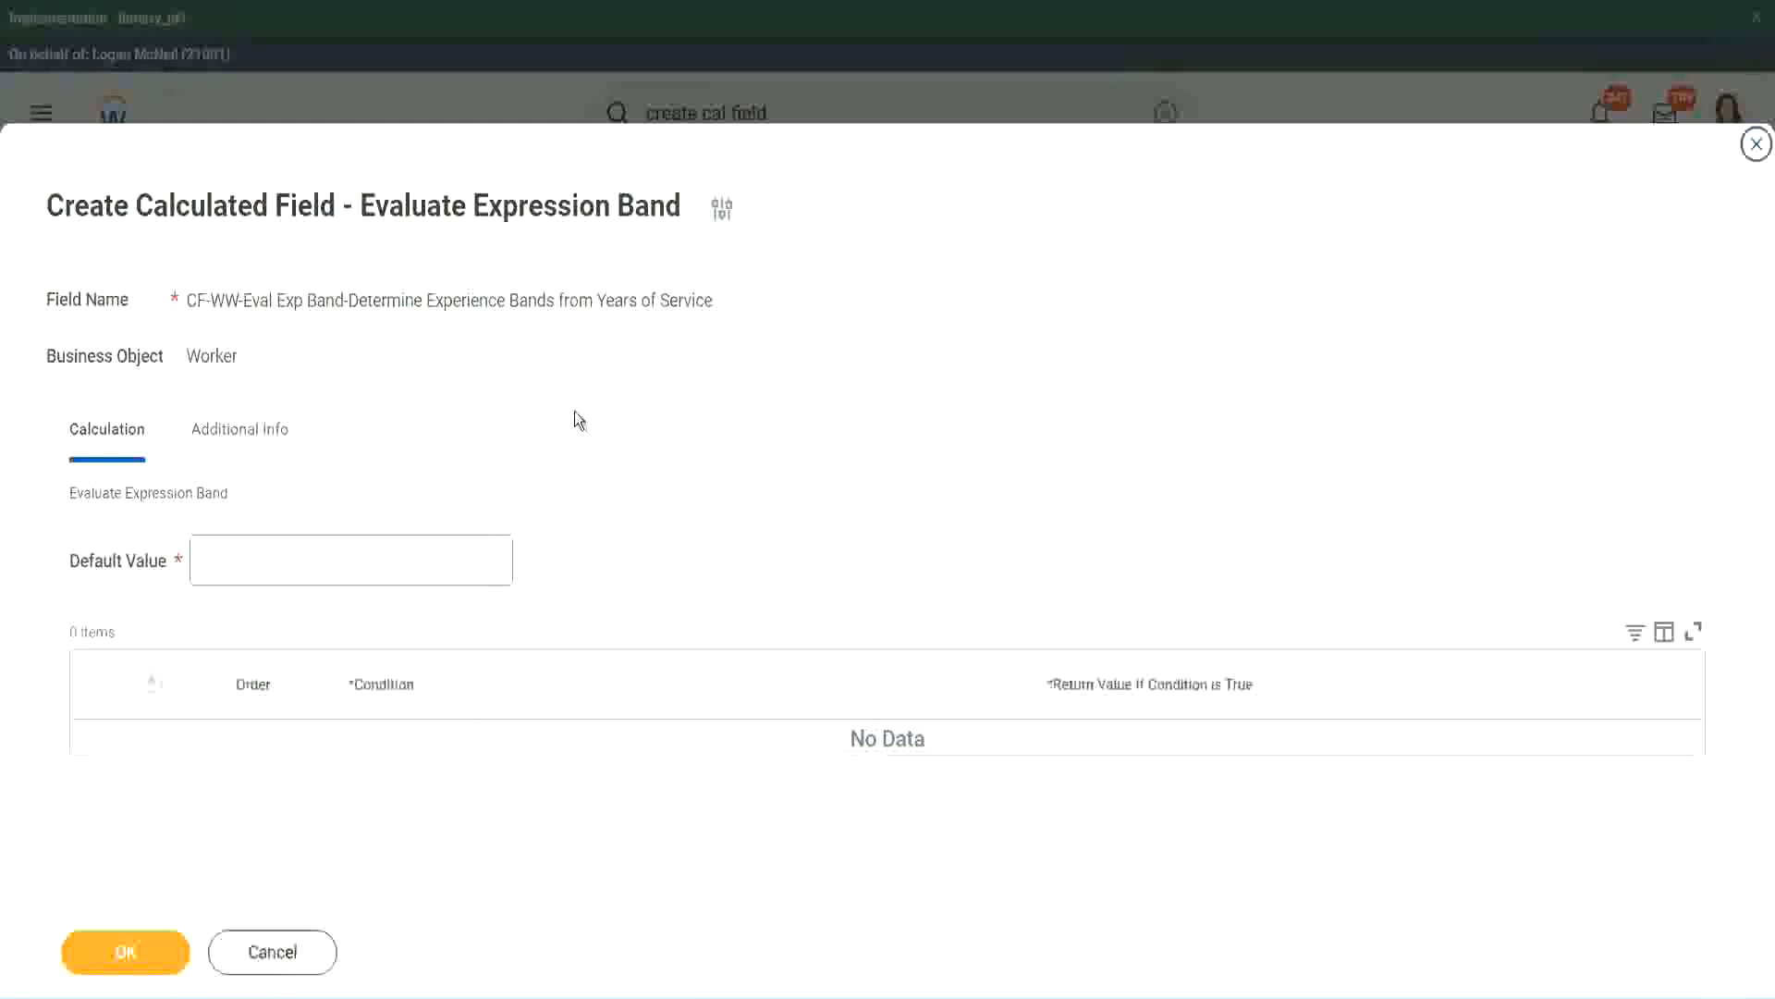
Set the default value to "-" and add the first condition row to the calculation
{"action": "left_click", "coordinate": [257, 571]}
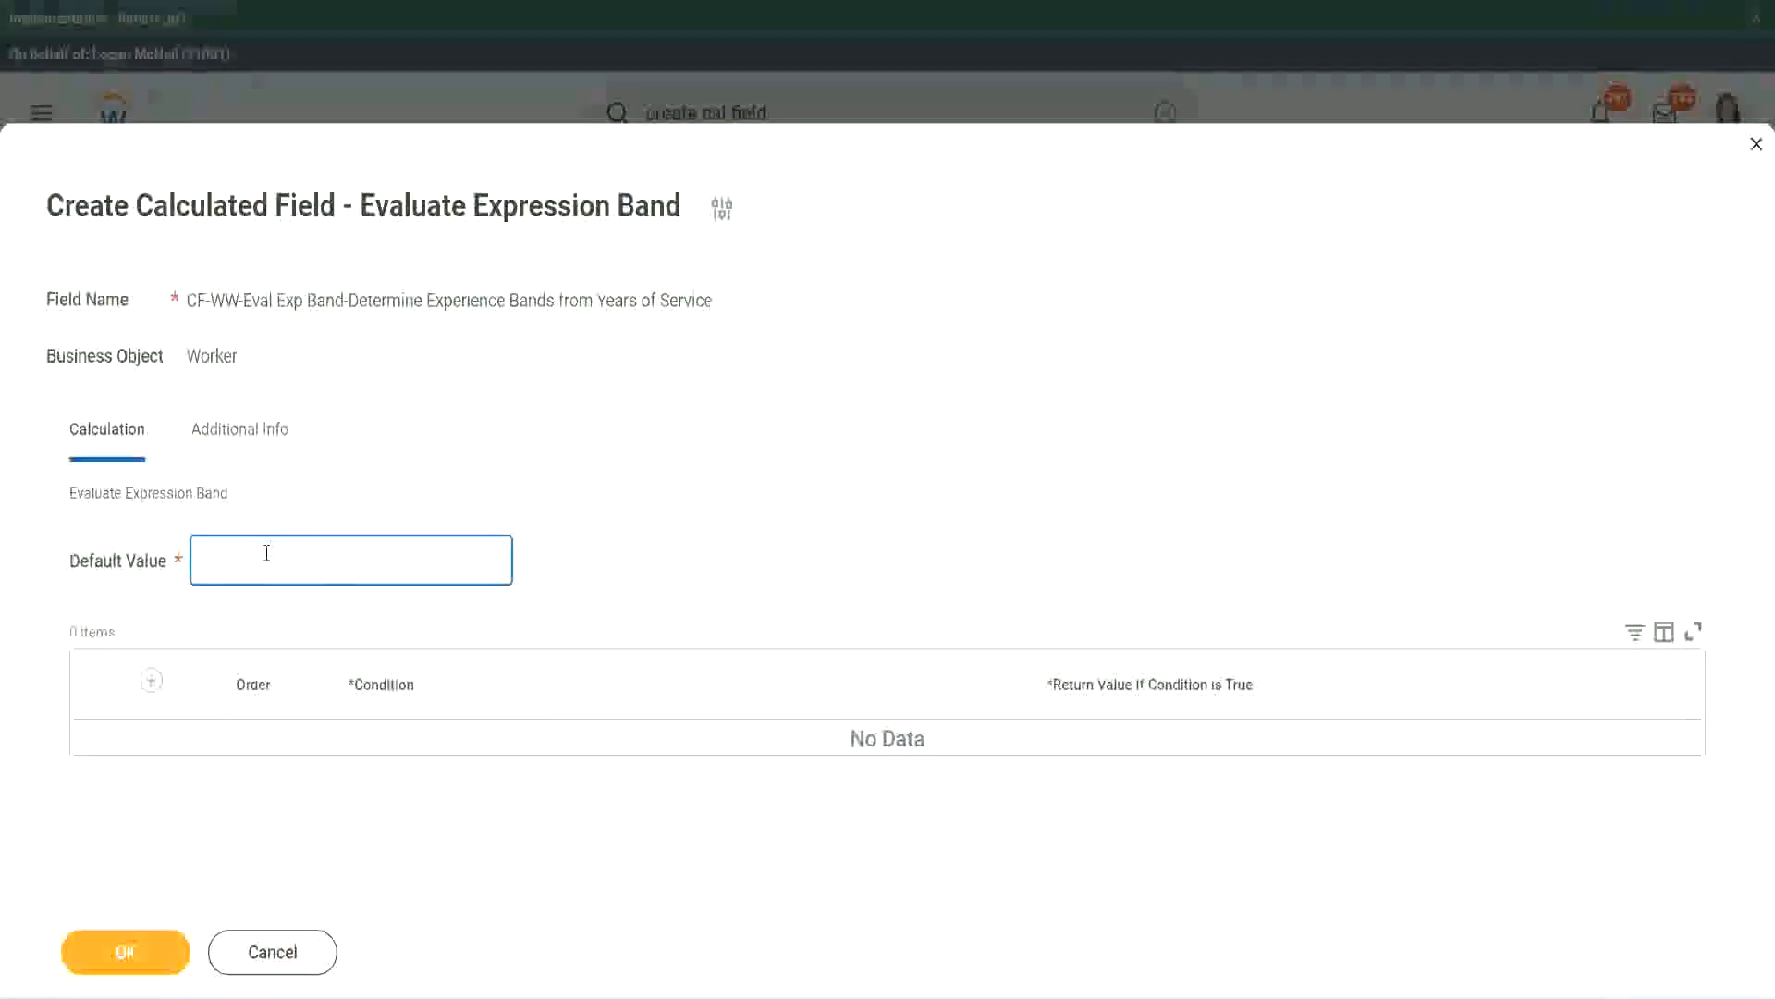
{"action": "type", "text": "N"}
{"action": "key", "text": "BackSpace"}
{"action": "type", "text": "-"}
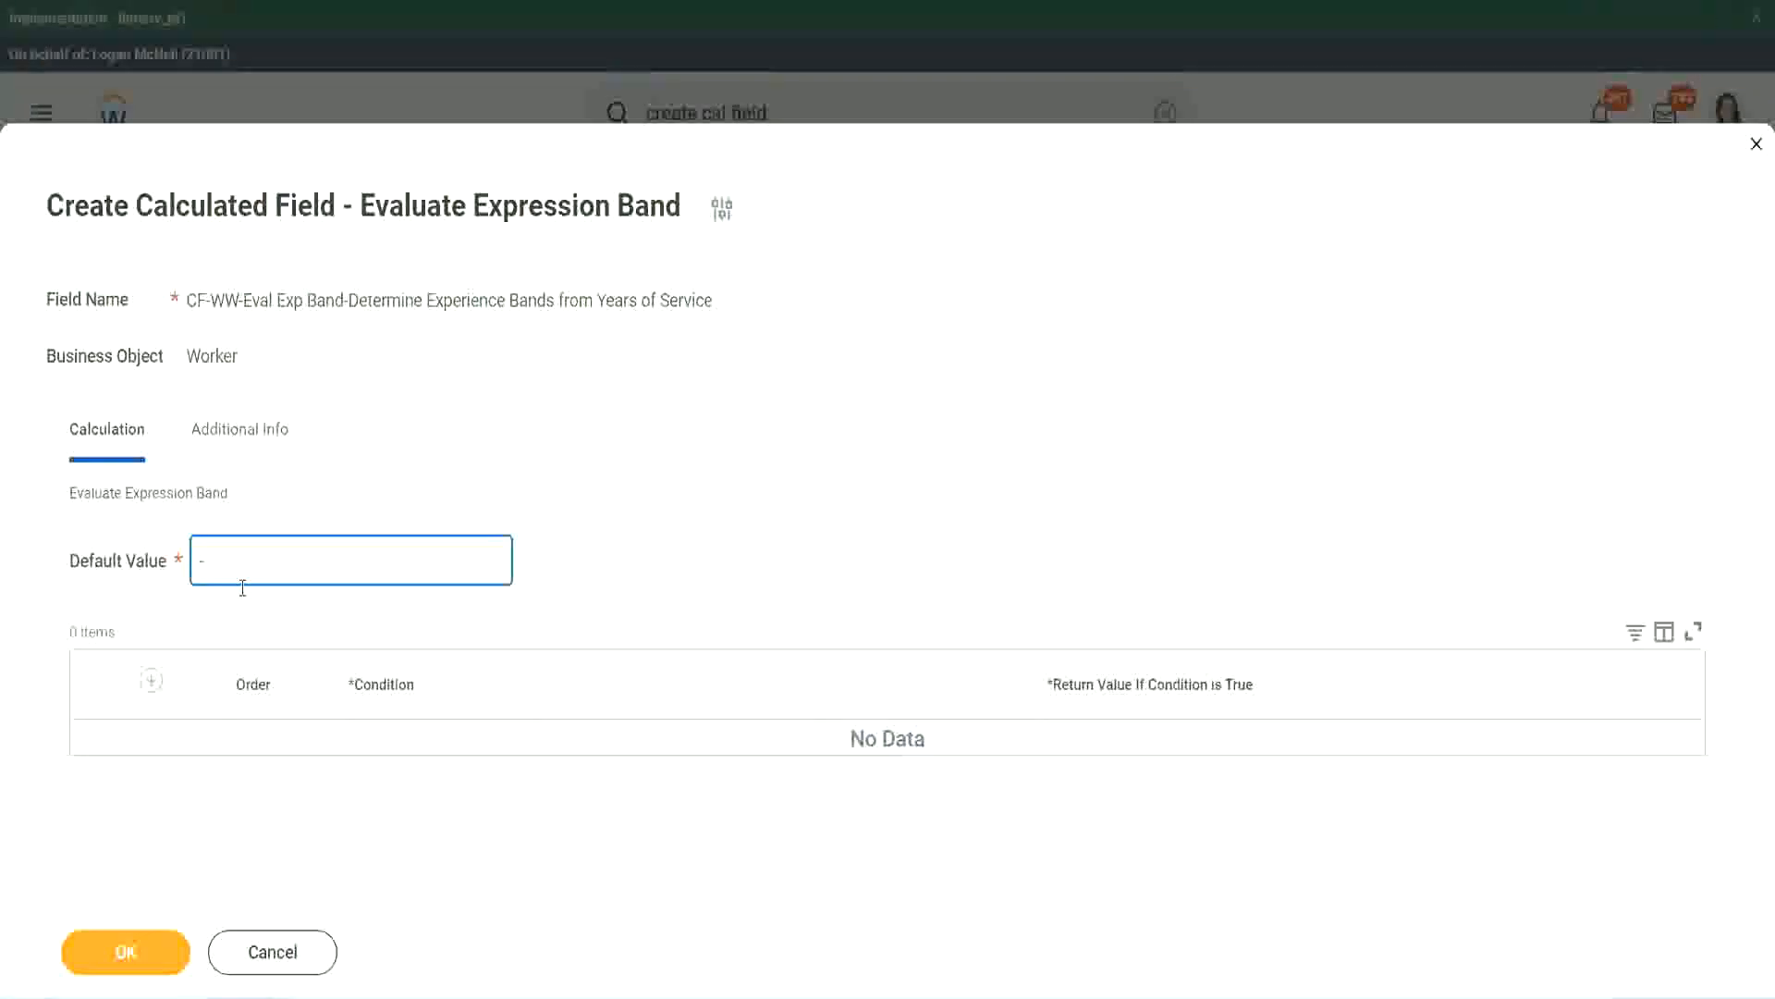
{"action": "left_click", "coordinate": [154, 682]}
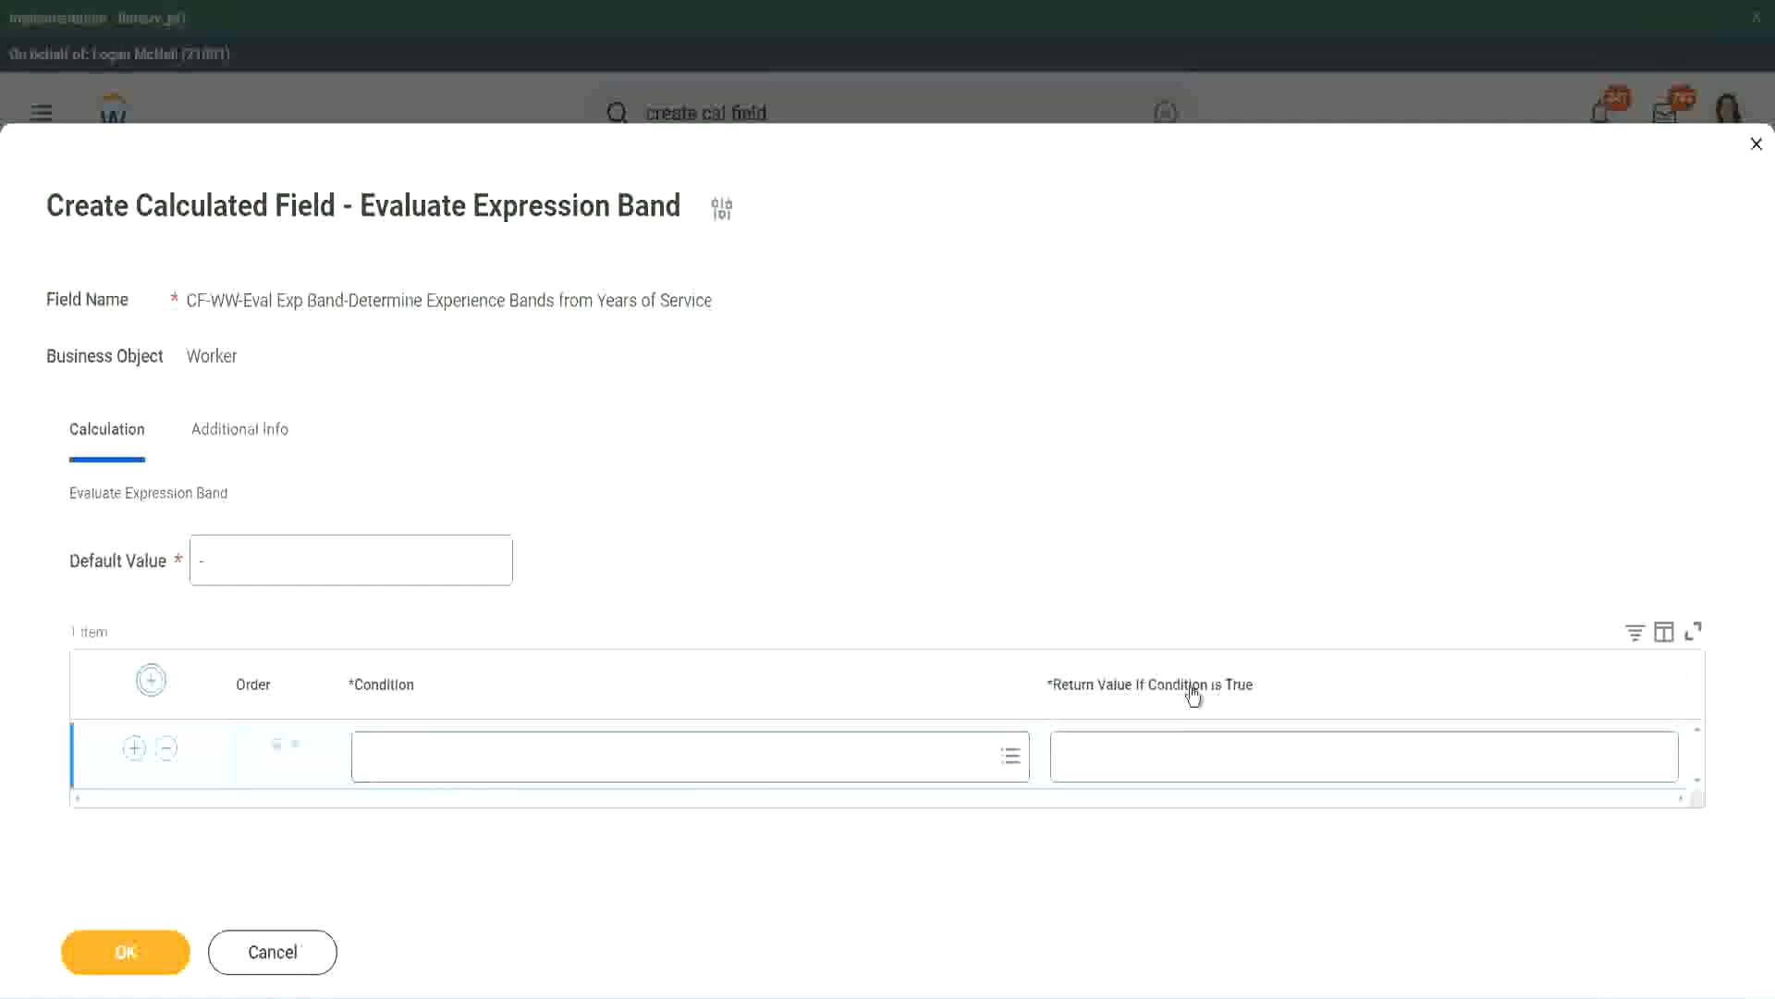
{"action": "left_click", "coordinate": [1156, 757]}
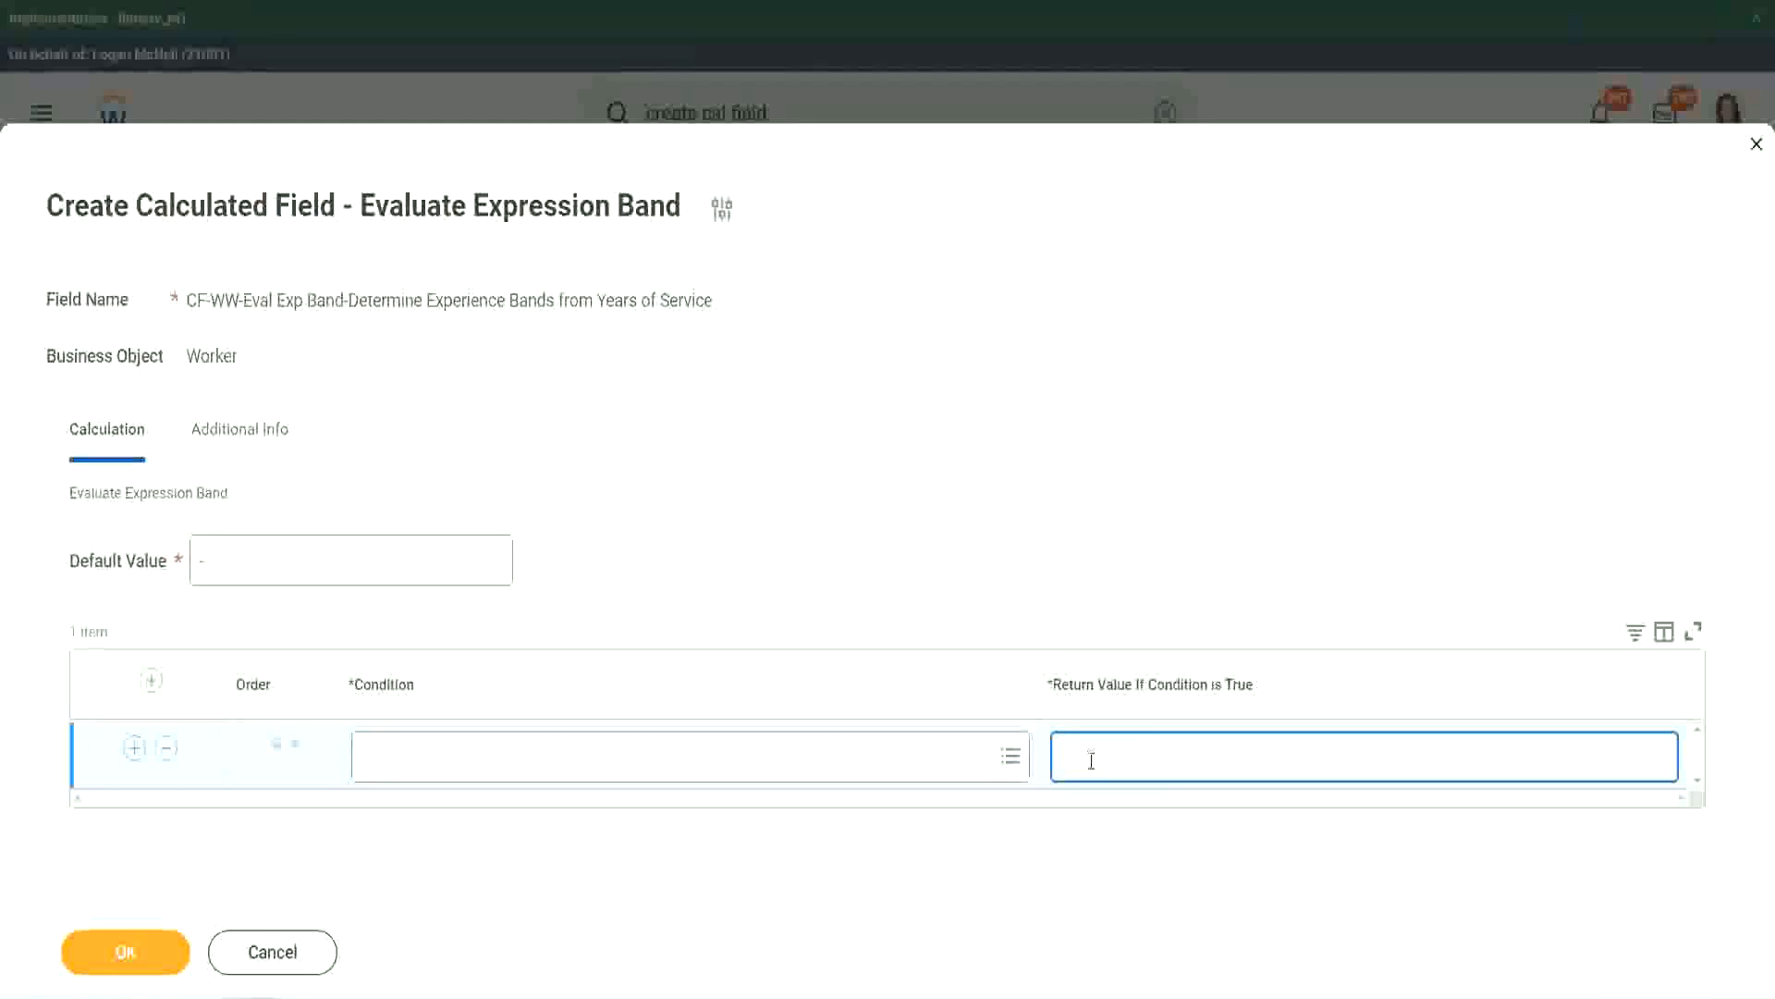
{"action": "type", "text": "adkadjaidjaidja"}
{"action": "key", "text": "BackSpace"}
{"action": "key", "text": "BackSpace"}
{"action": "key", "text": "BackSpace"}
{"action": "key", "text": "BackSpace"}
{"action": "key", "text": "BackSpace"}
{"action": "key", "text": "BackSpace"}
{"action": "key", "text": "BackSpace"}
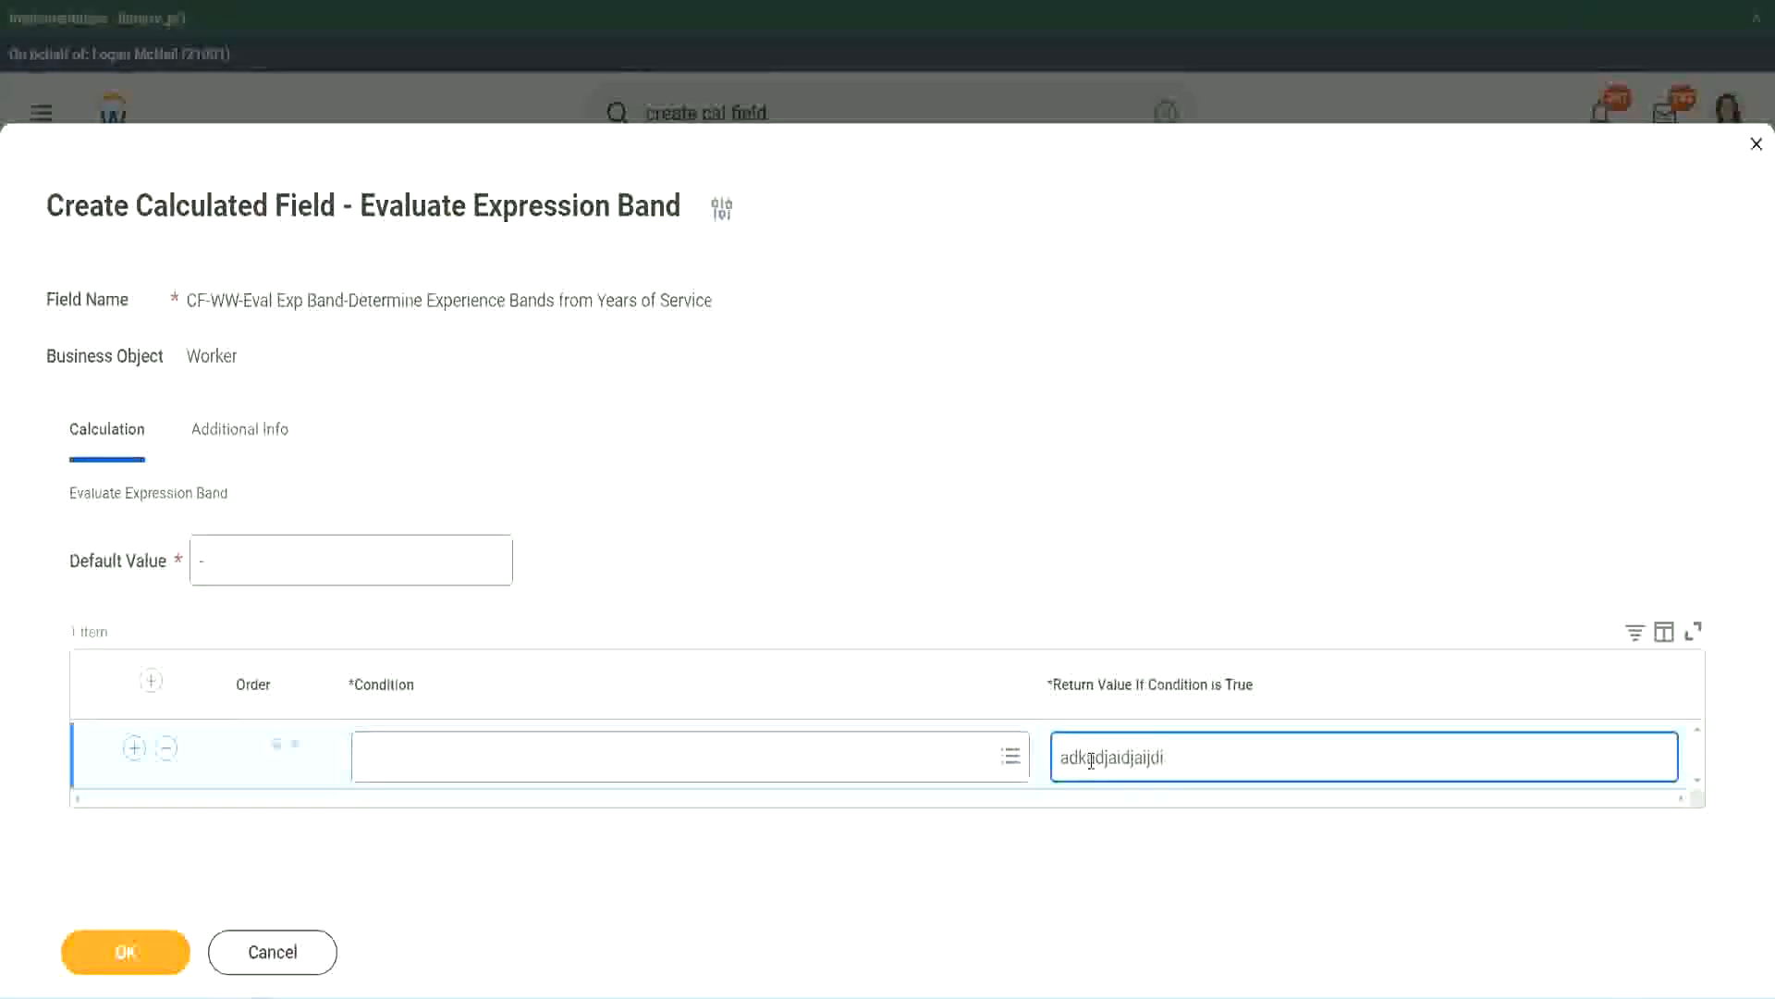
{"action": "key", "text": "BackSpace"}
{"action": "key", "text": "BackSpace"}
{"action": "key", "text": "BackSpace"}
{"action": "key", "text": "BackSpace"}
{"action": "key", "text": "BackSpace"}
{"action": "key", "text": "BackSpace"}
{"action": "key", "text": "BackSpace"}
{"action": "key", "text": "BackSpace"}
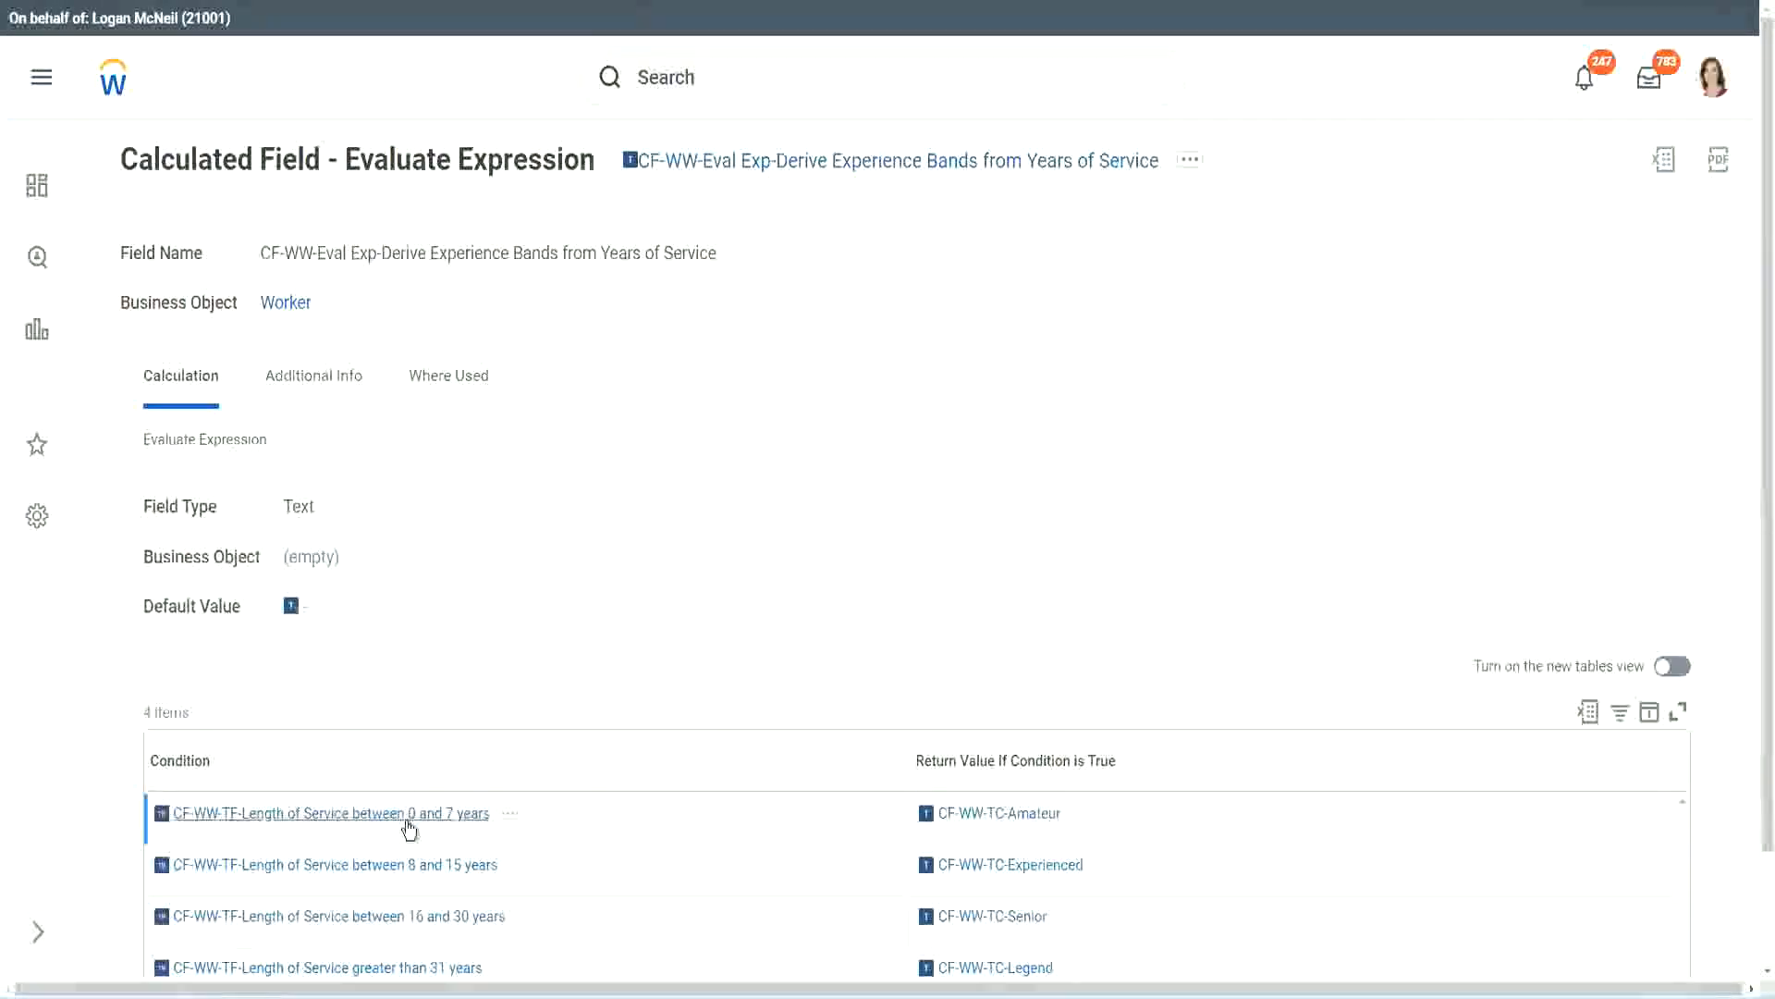
Fill the first row with the condition CF-WW-TF-Length of Service between 0 and 7 years, copied from the existing calculated field, and return value Amateur
{"action": "right_click", "coordinate": [410, 826]}
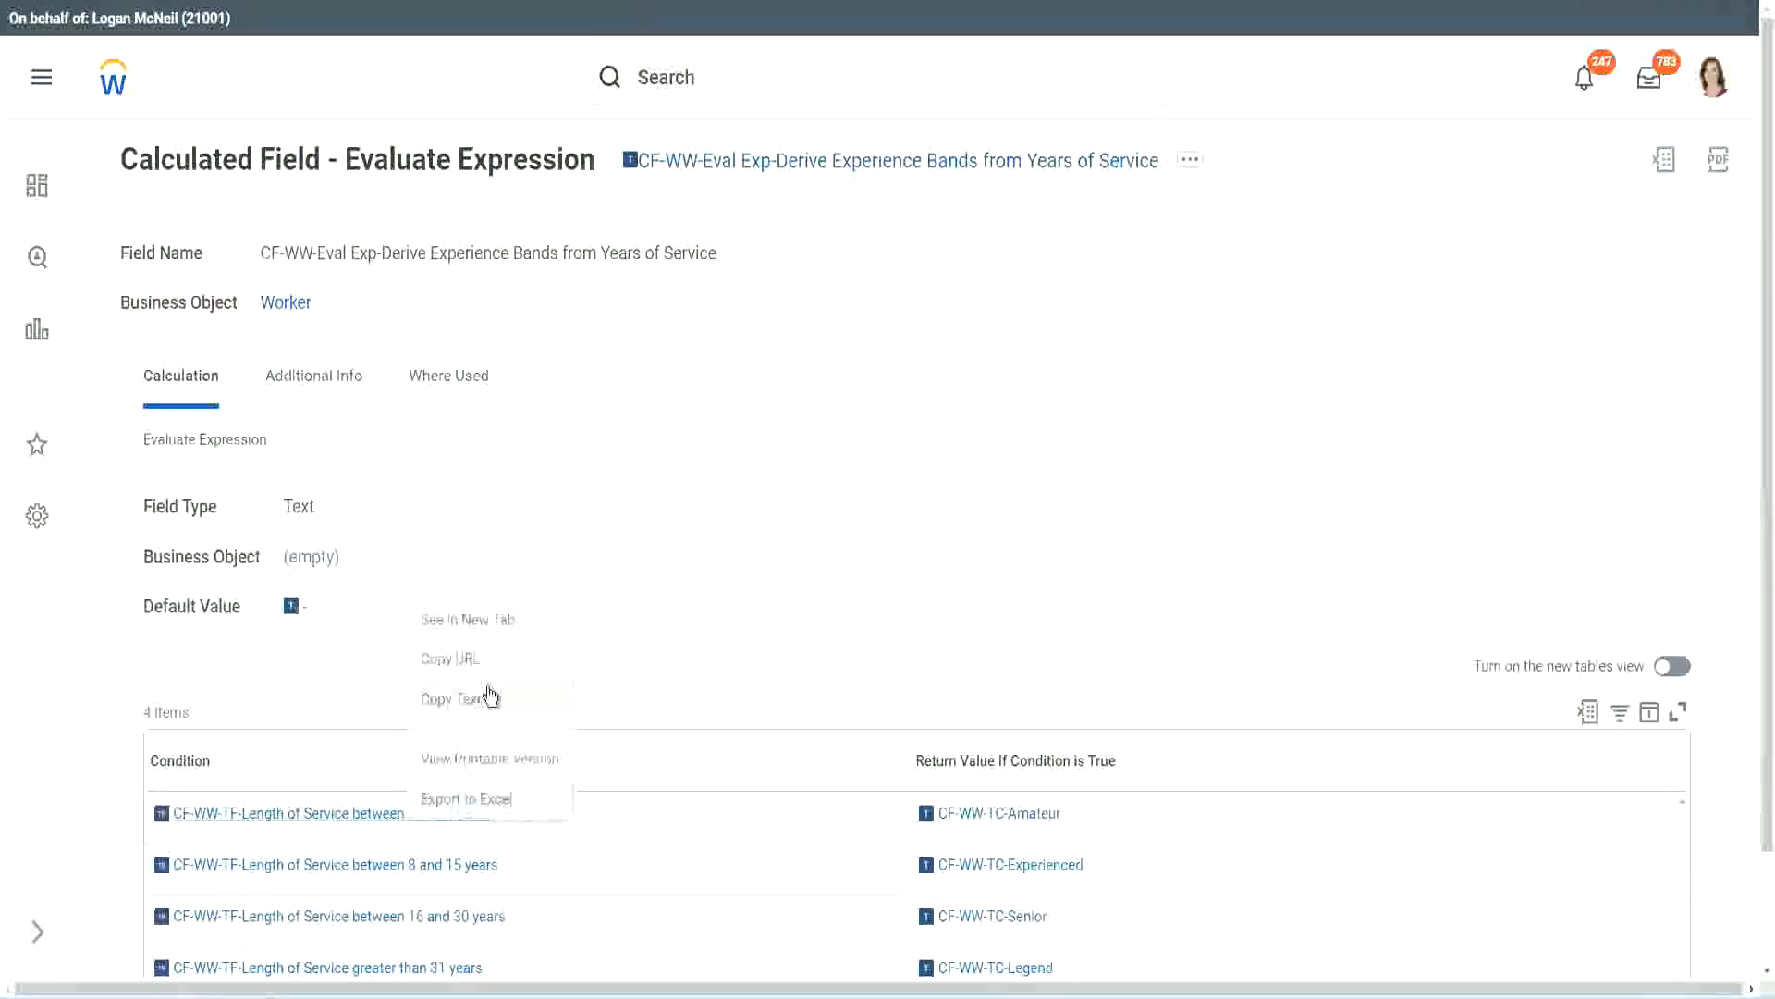
{"action": "left_click", "coordinate": [482, 699]}
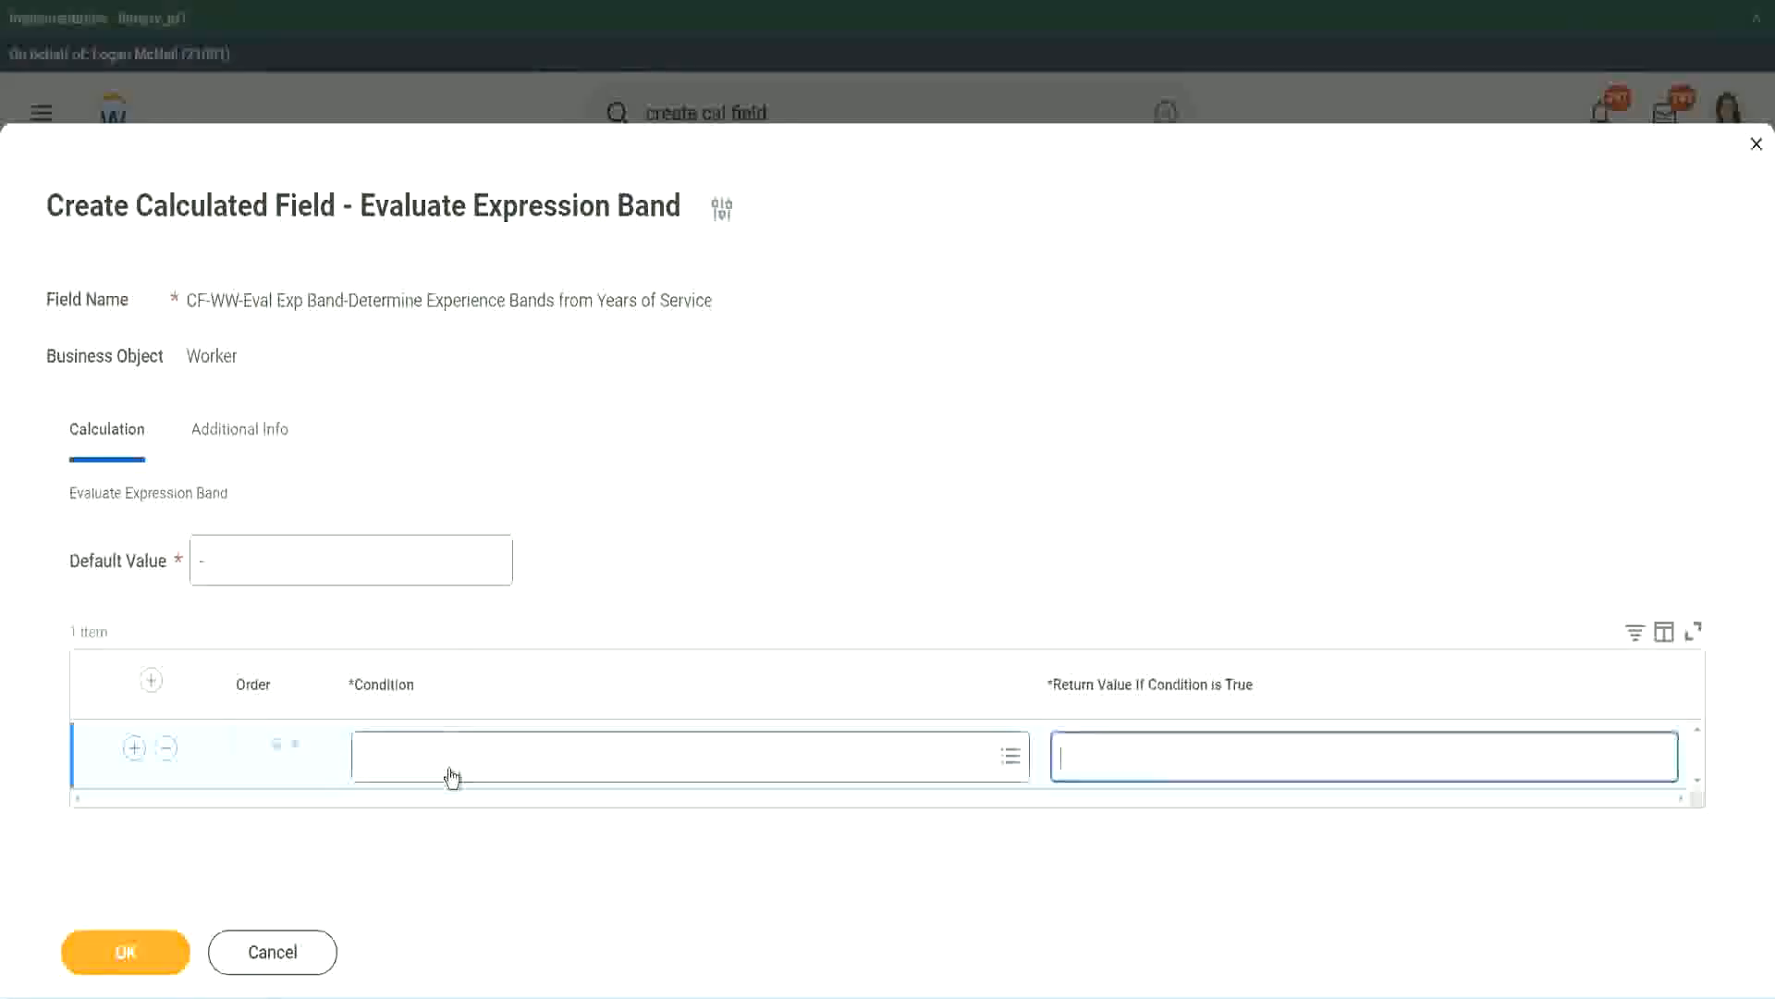
{"action": "left_click", "coordinate": [450, 771]}
{"action": "key", "text": "ctrl+v"}
{"action": "key", "text": "Return"}
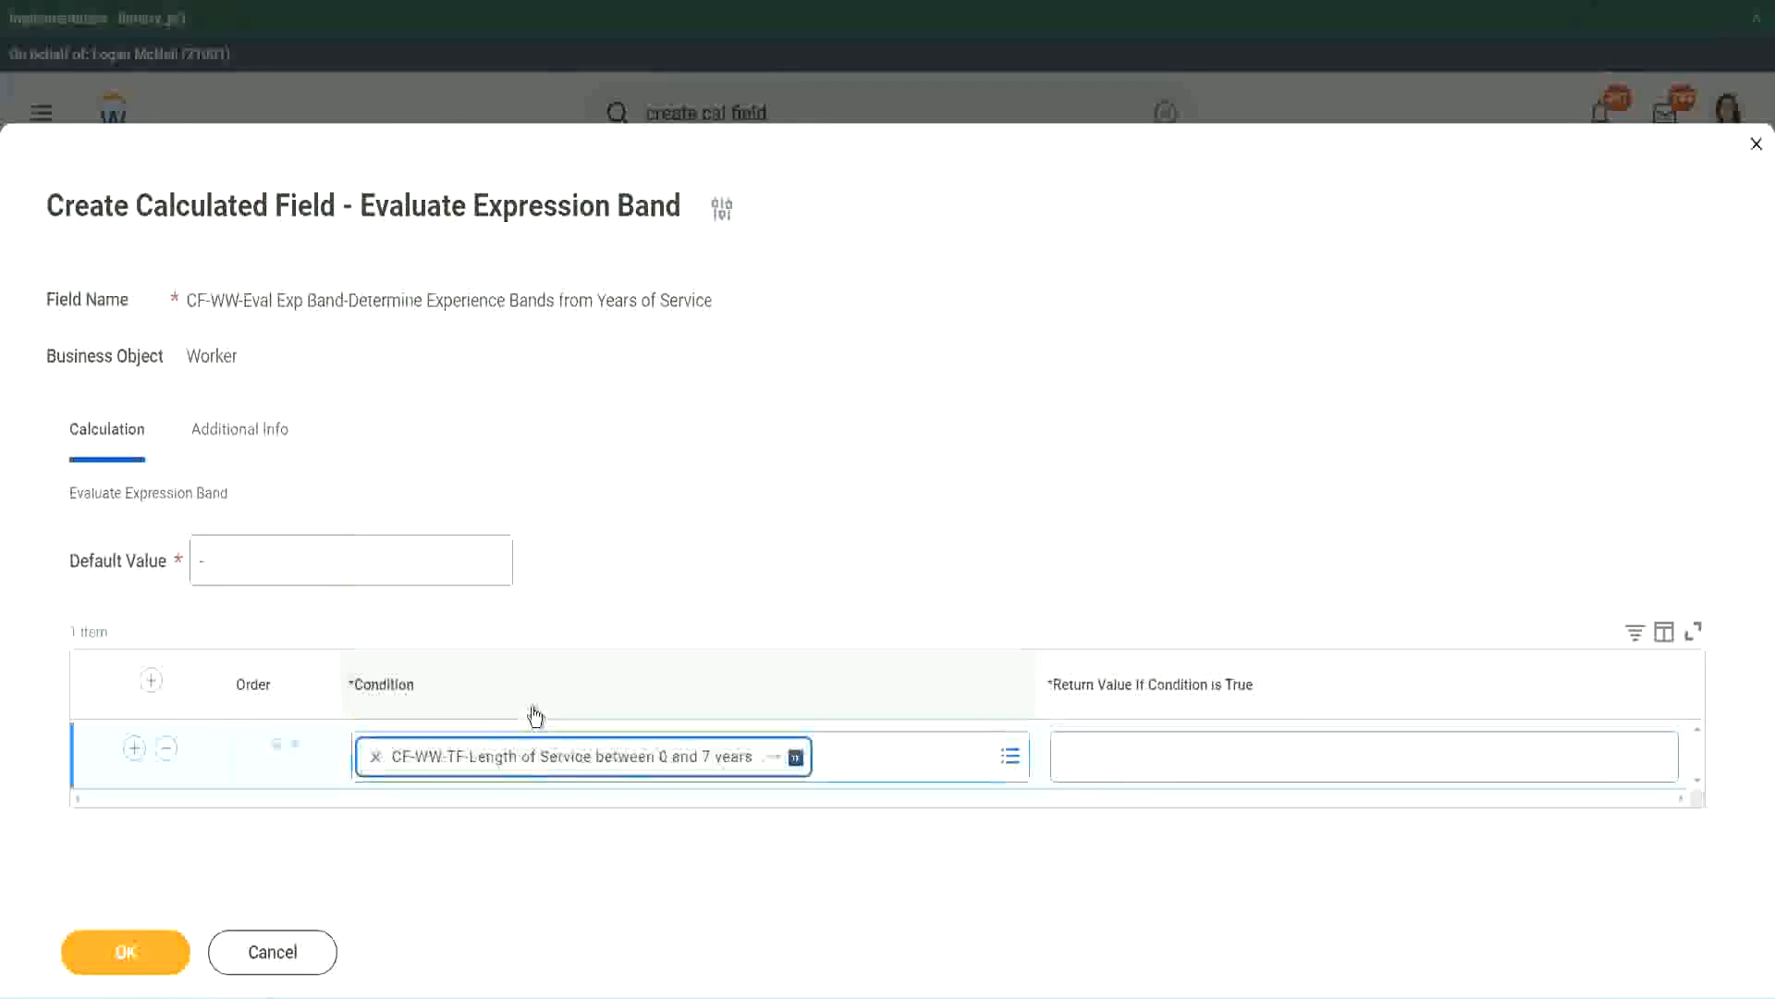
{"action": "left_click", "coordinate": [1121, 738]}
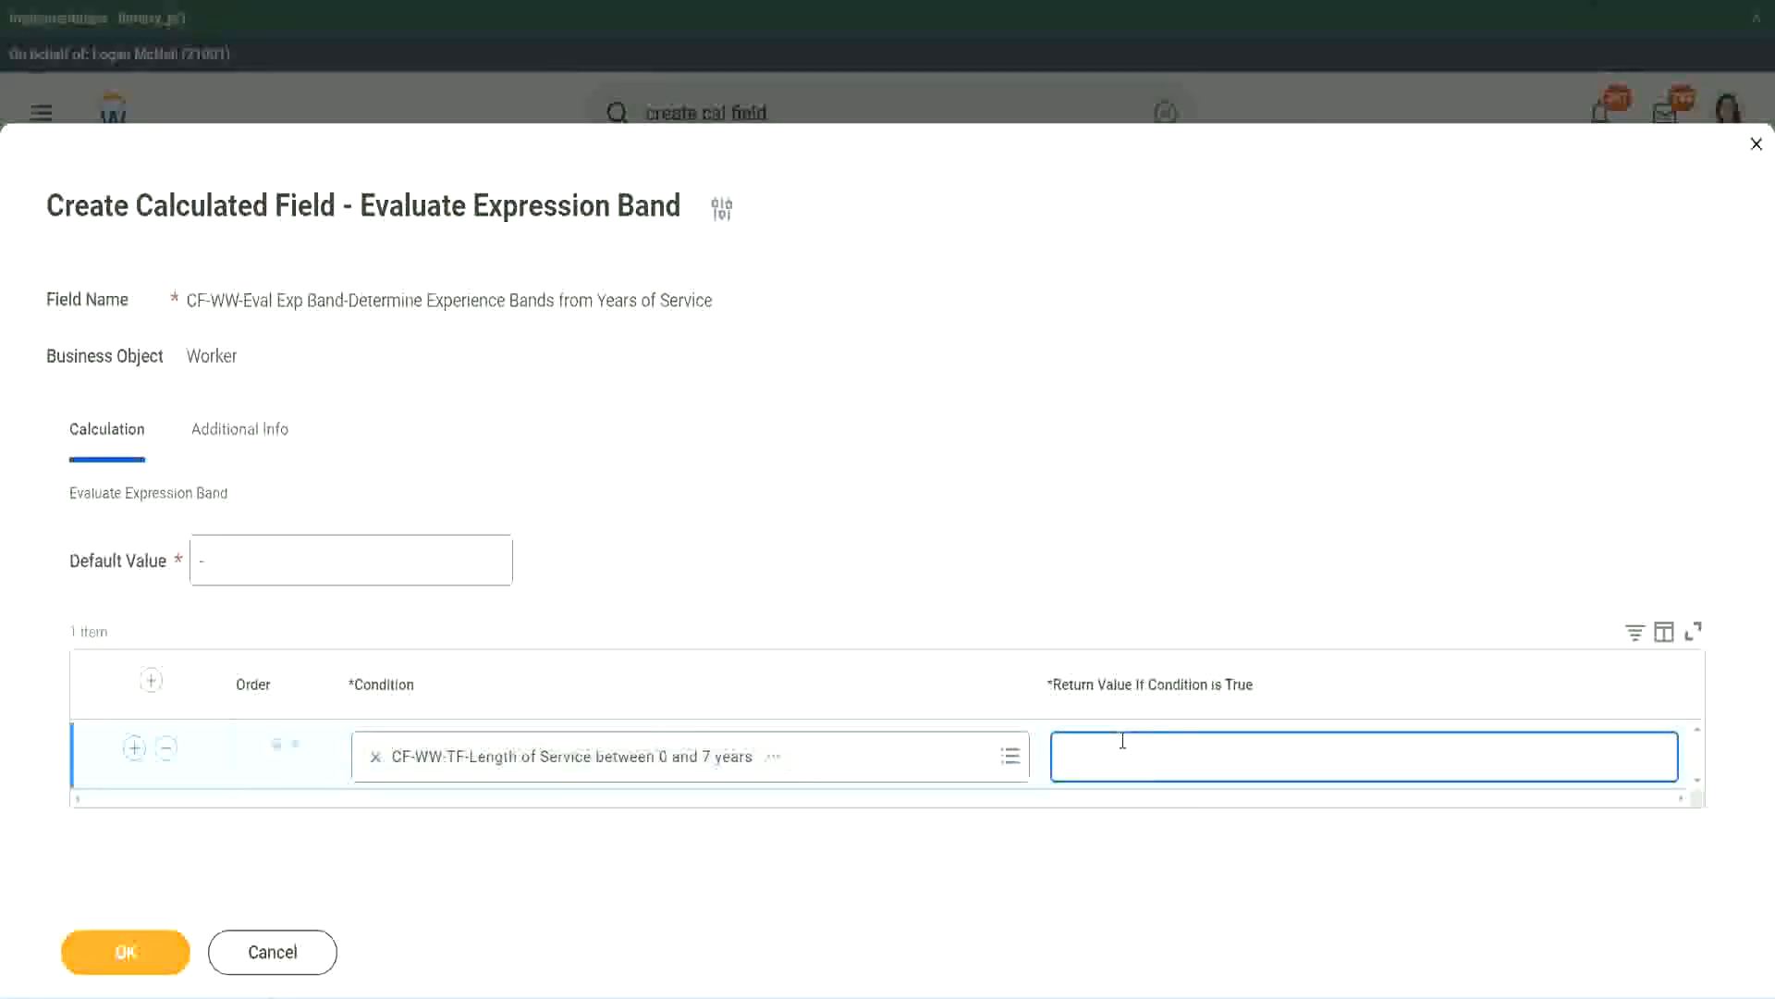
{"action": "type", "text": "Amateur"}
Add three more empty condition rows below the Amateur row
{"action": "left_click", "coordinate": [135, 747]}
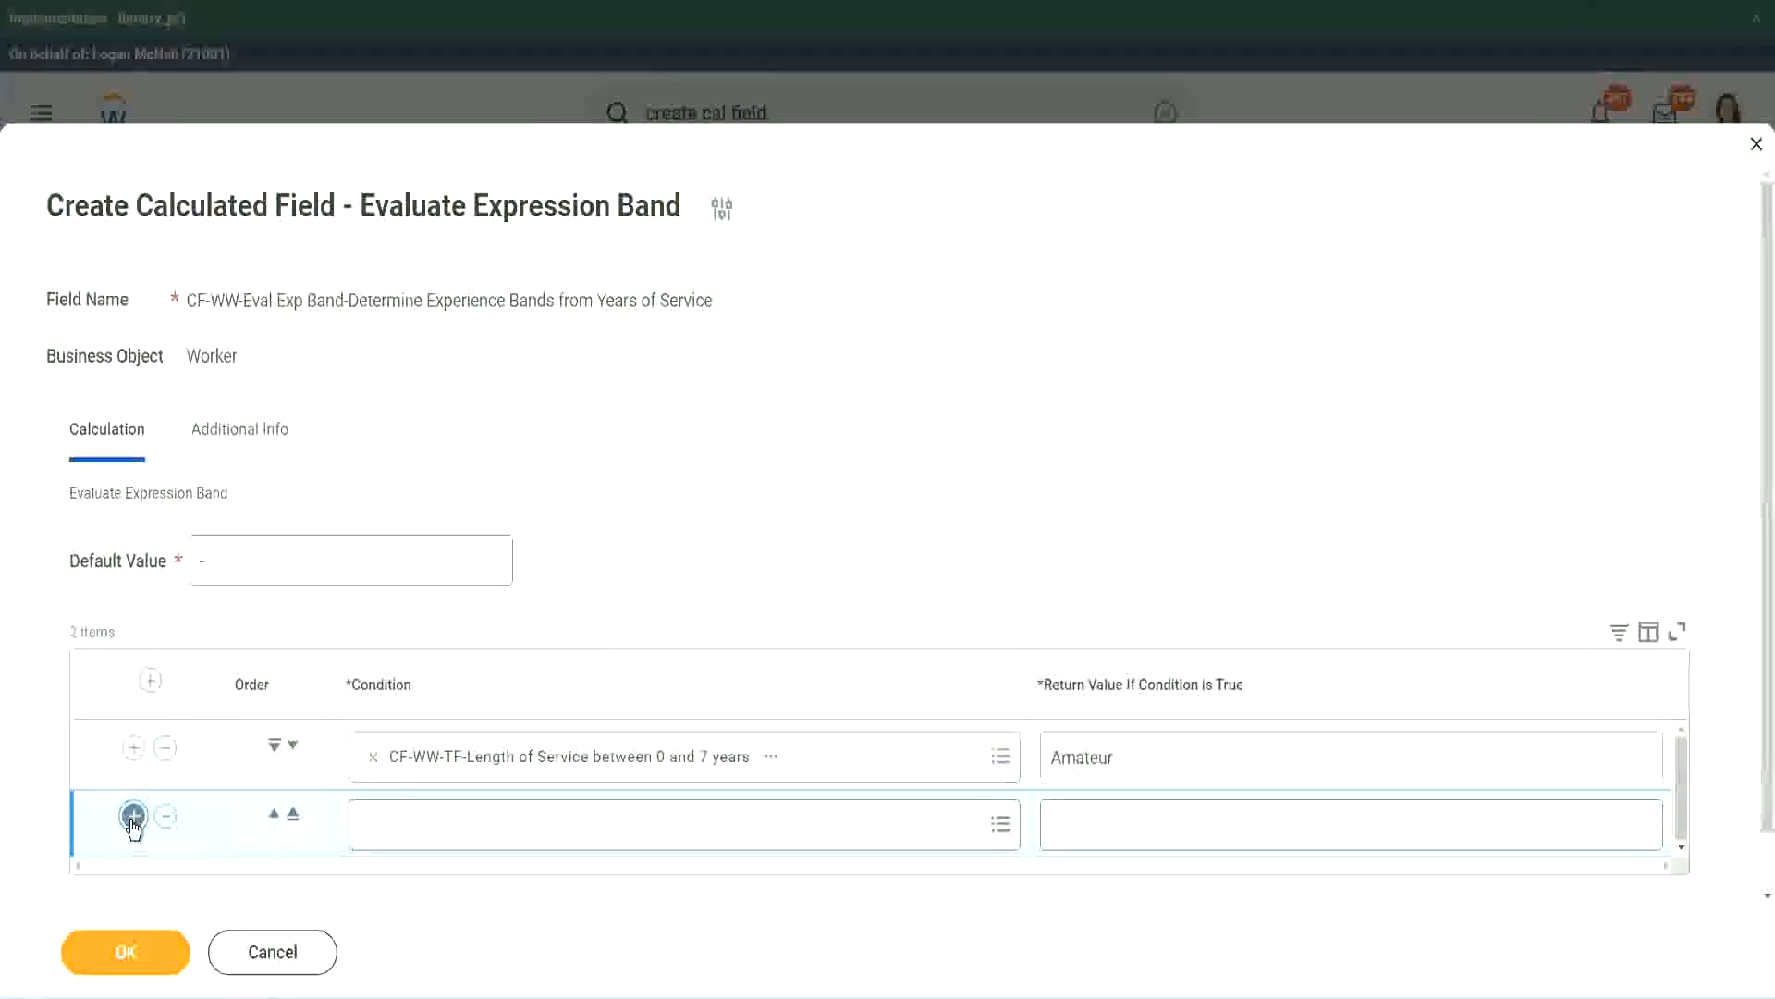
{"action": "left_click", "coordinate": [134, 815]}
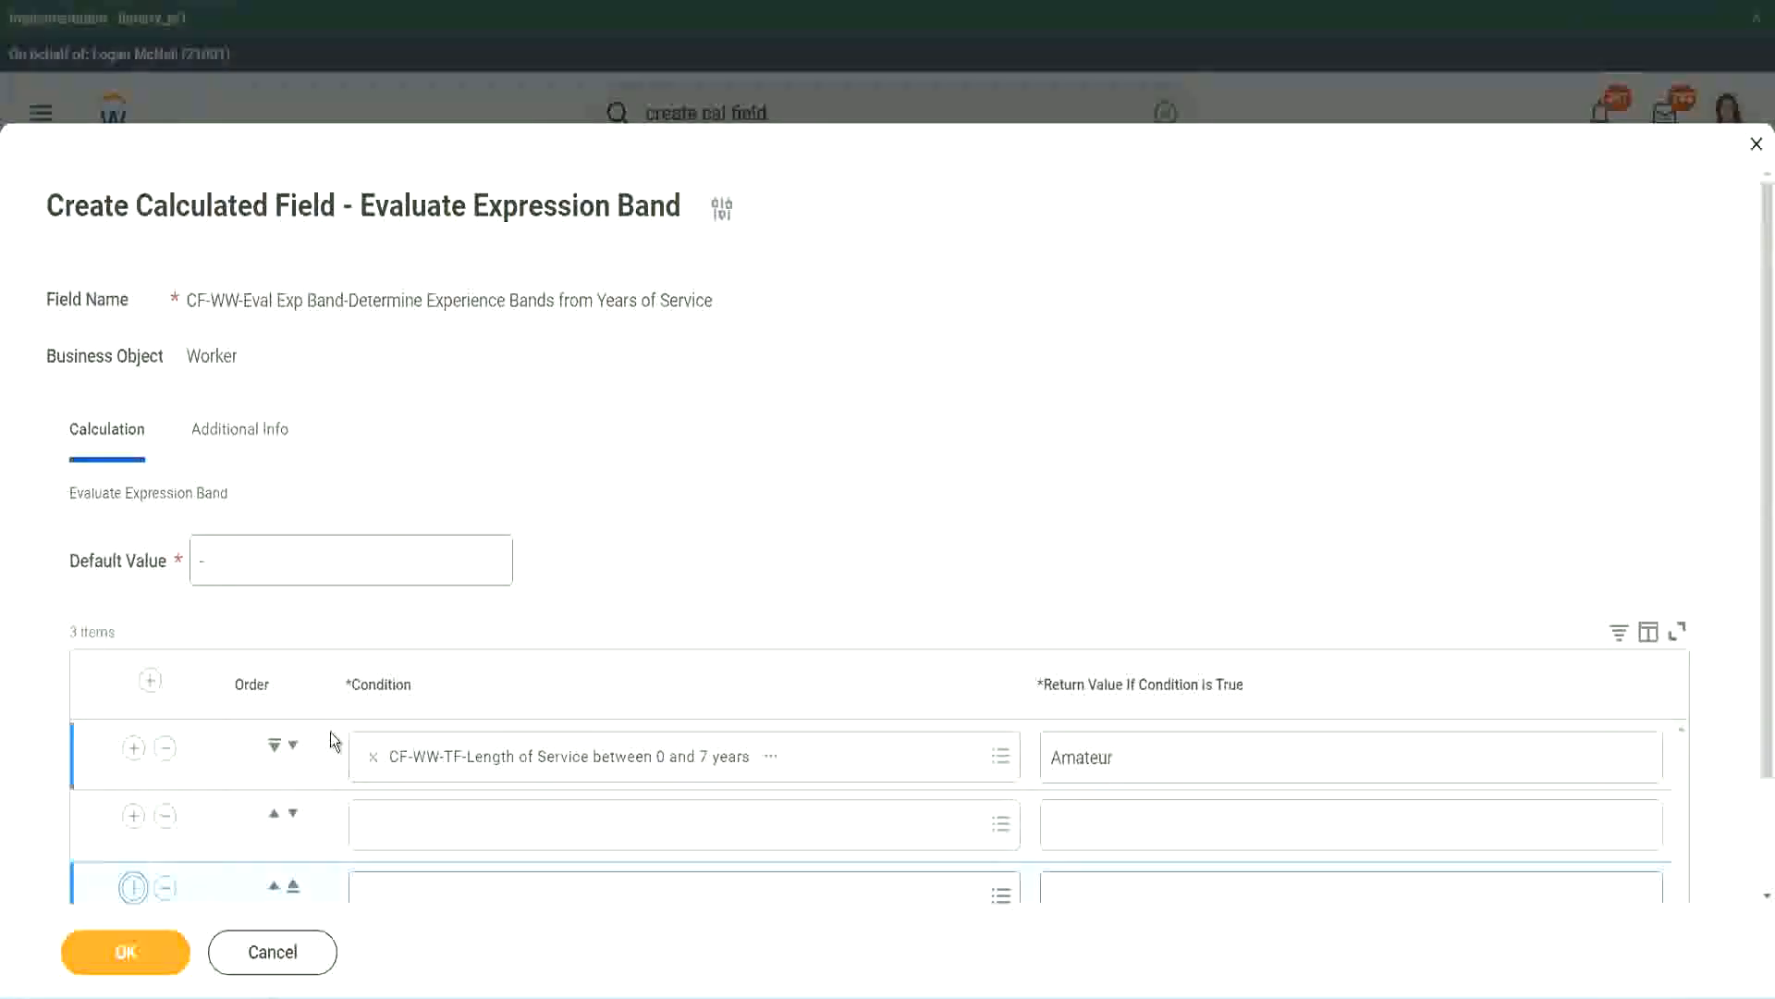
{"action": "scroll", "coordinate": [330, 732], "scroll_direction": "down", "scroll_amount": 2}
{"action": "left_click", "coordinate": [133, 753]}
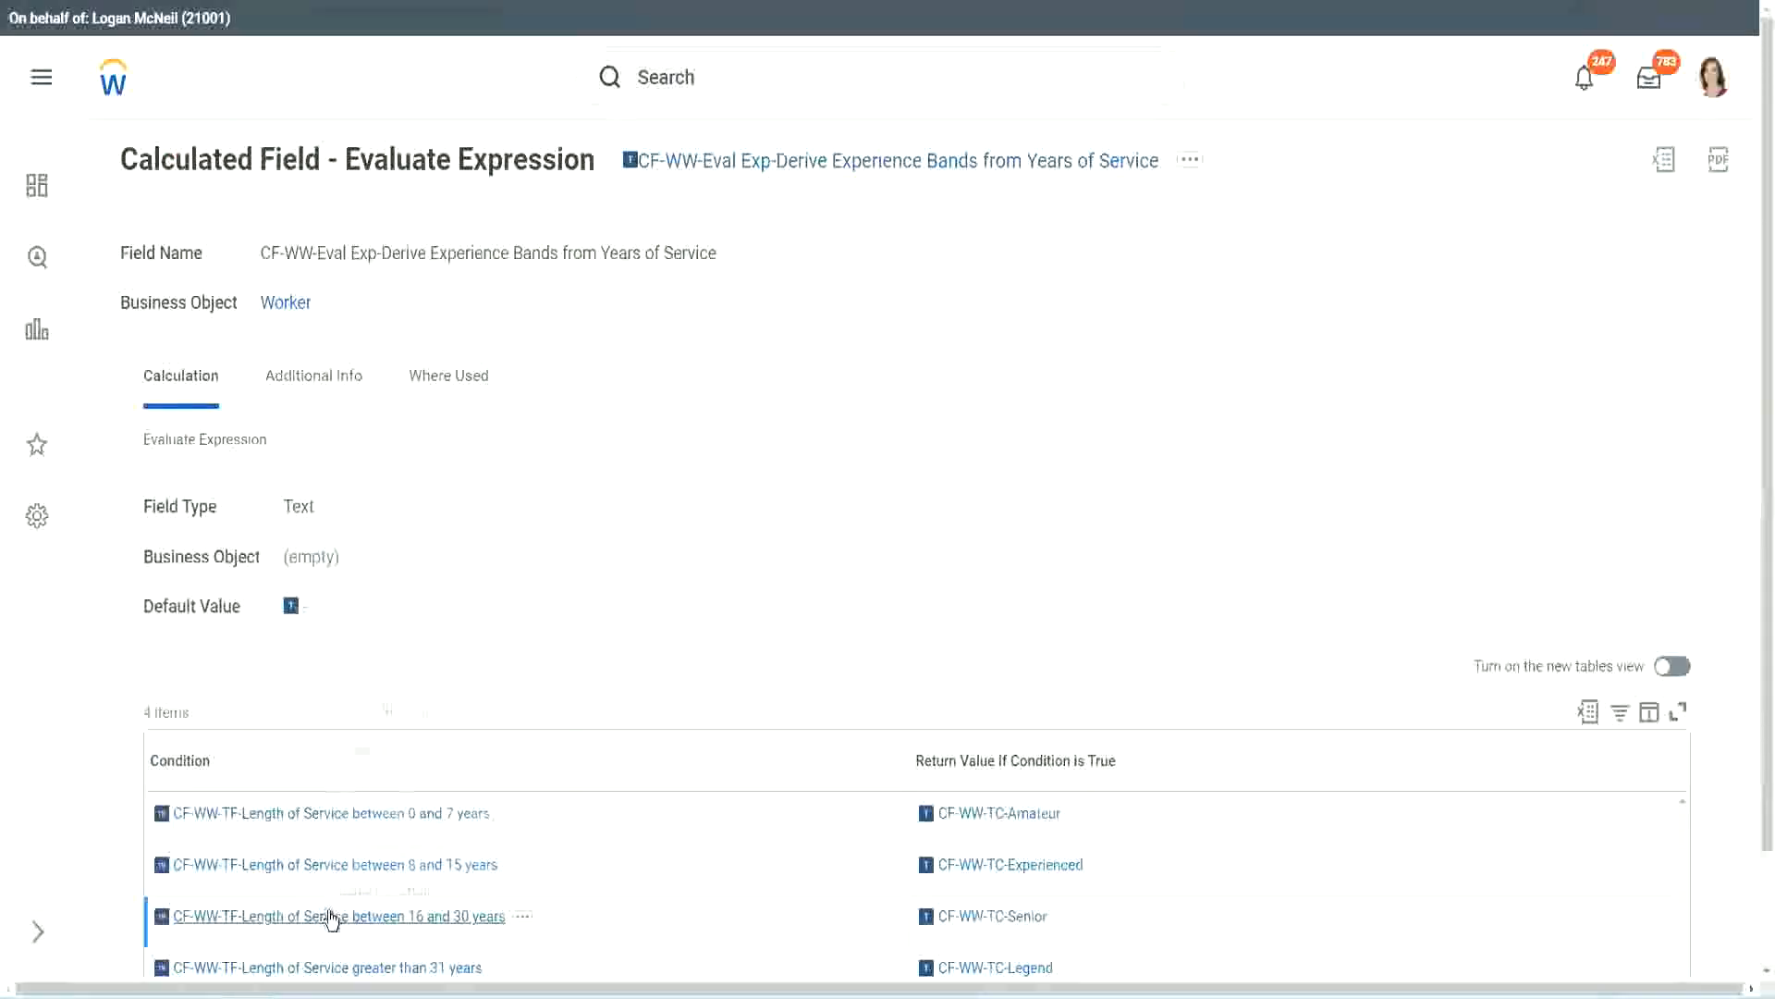
Copy CF-WW-TF-Length of Service between 16 and 30 years into the second row's condition and move that row down to third place
{"action": "right_click", "coordinate": [338, 915]}
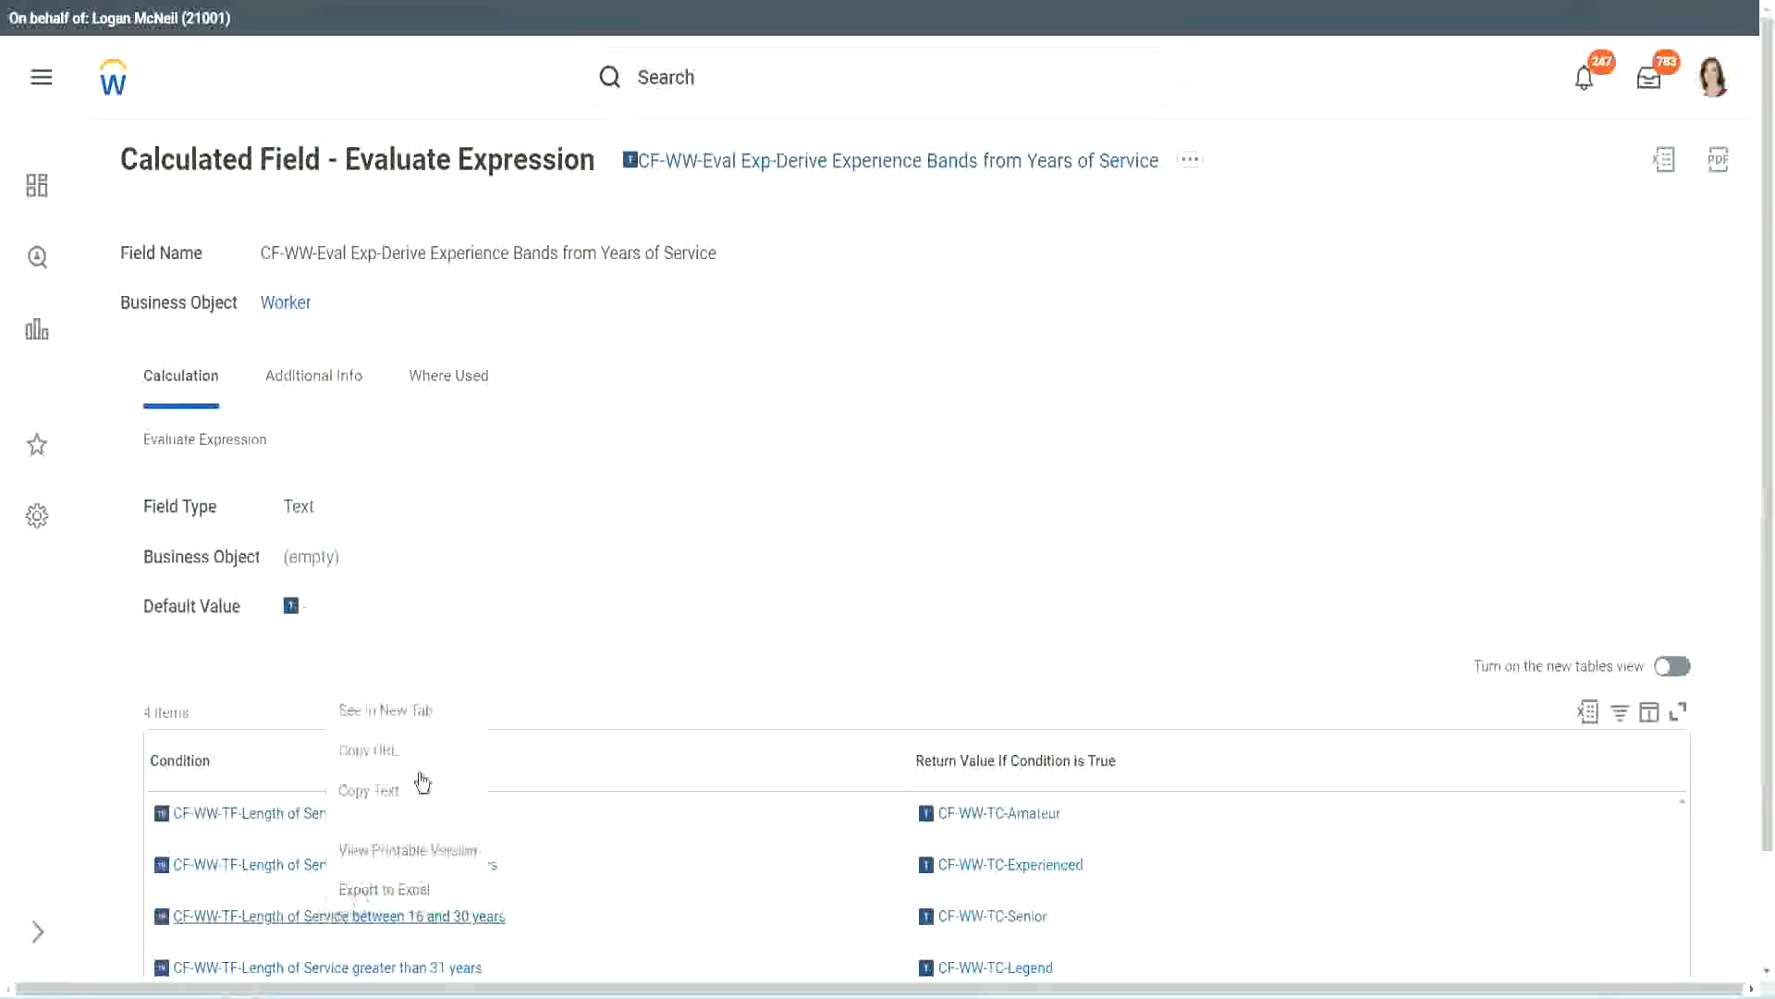
{"action": "left_click", "coordinate": [407, 712]}
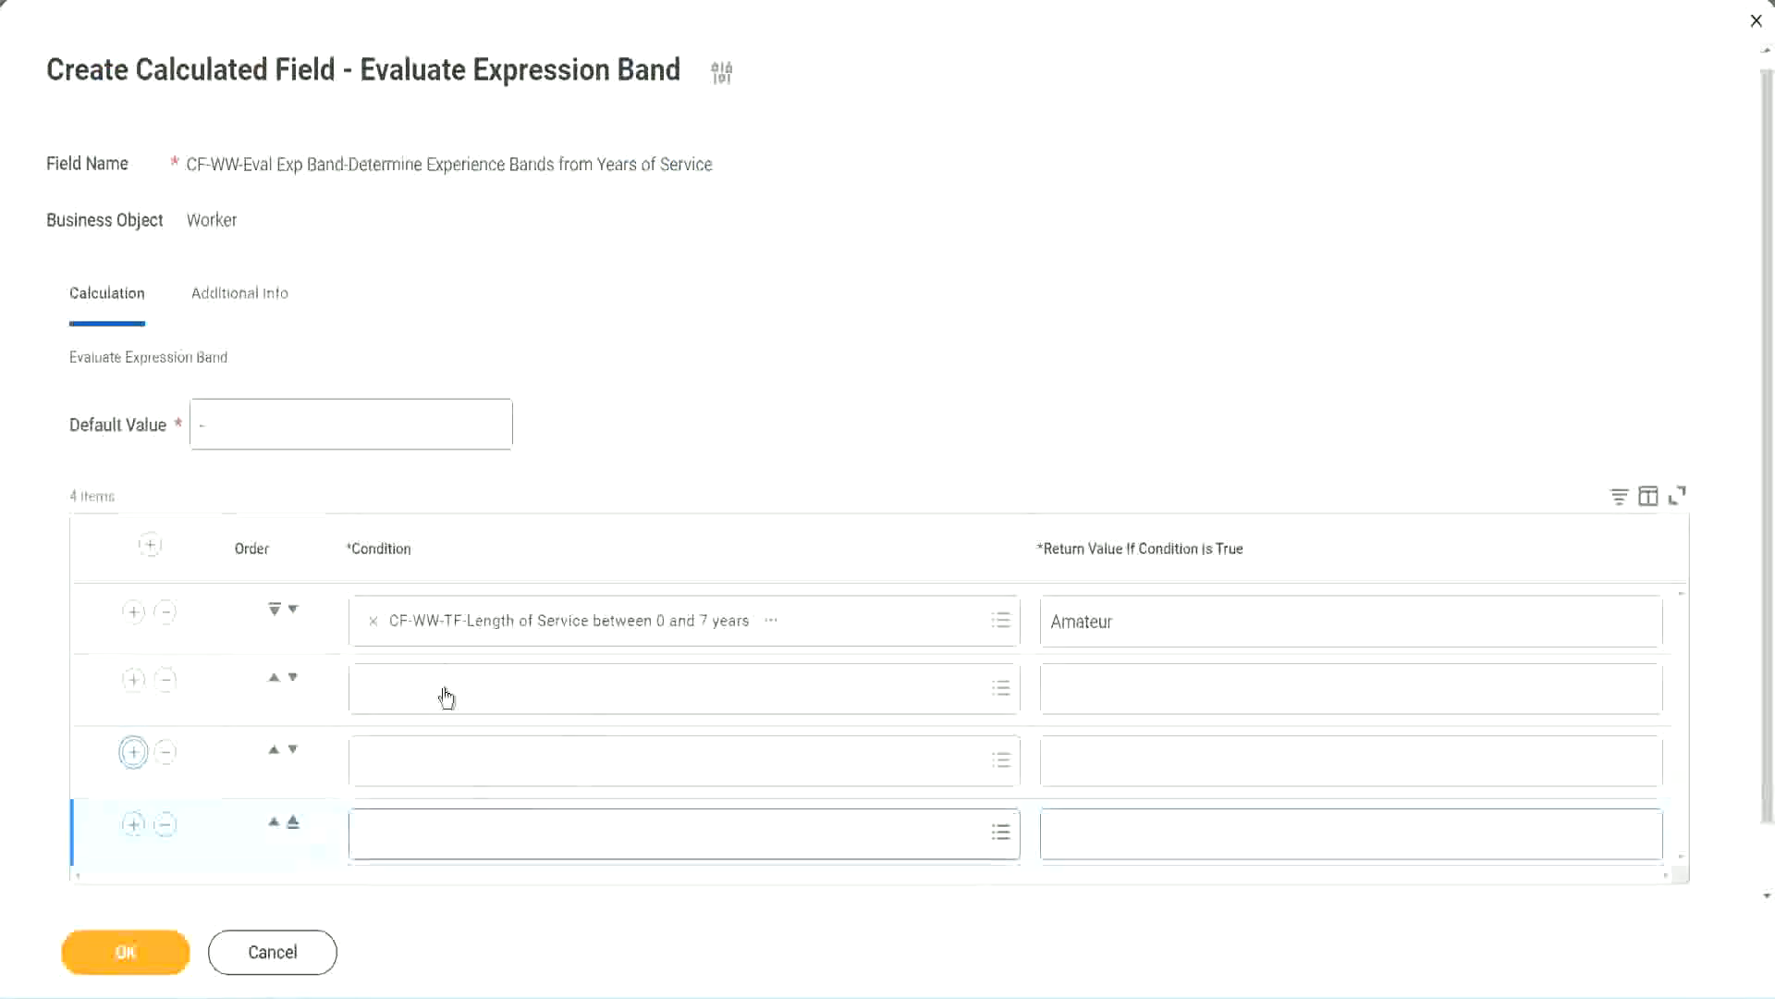
{"action": "left_click", "coordinate": [444, 689]}
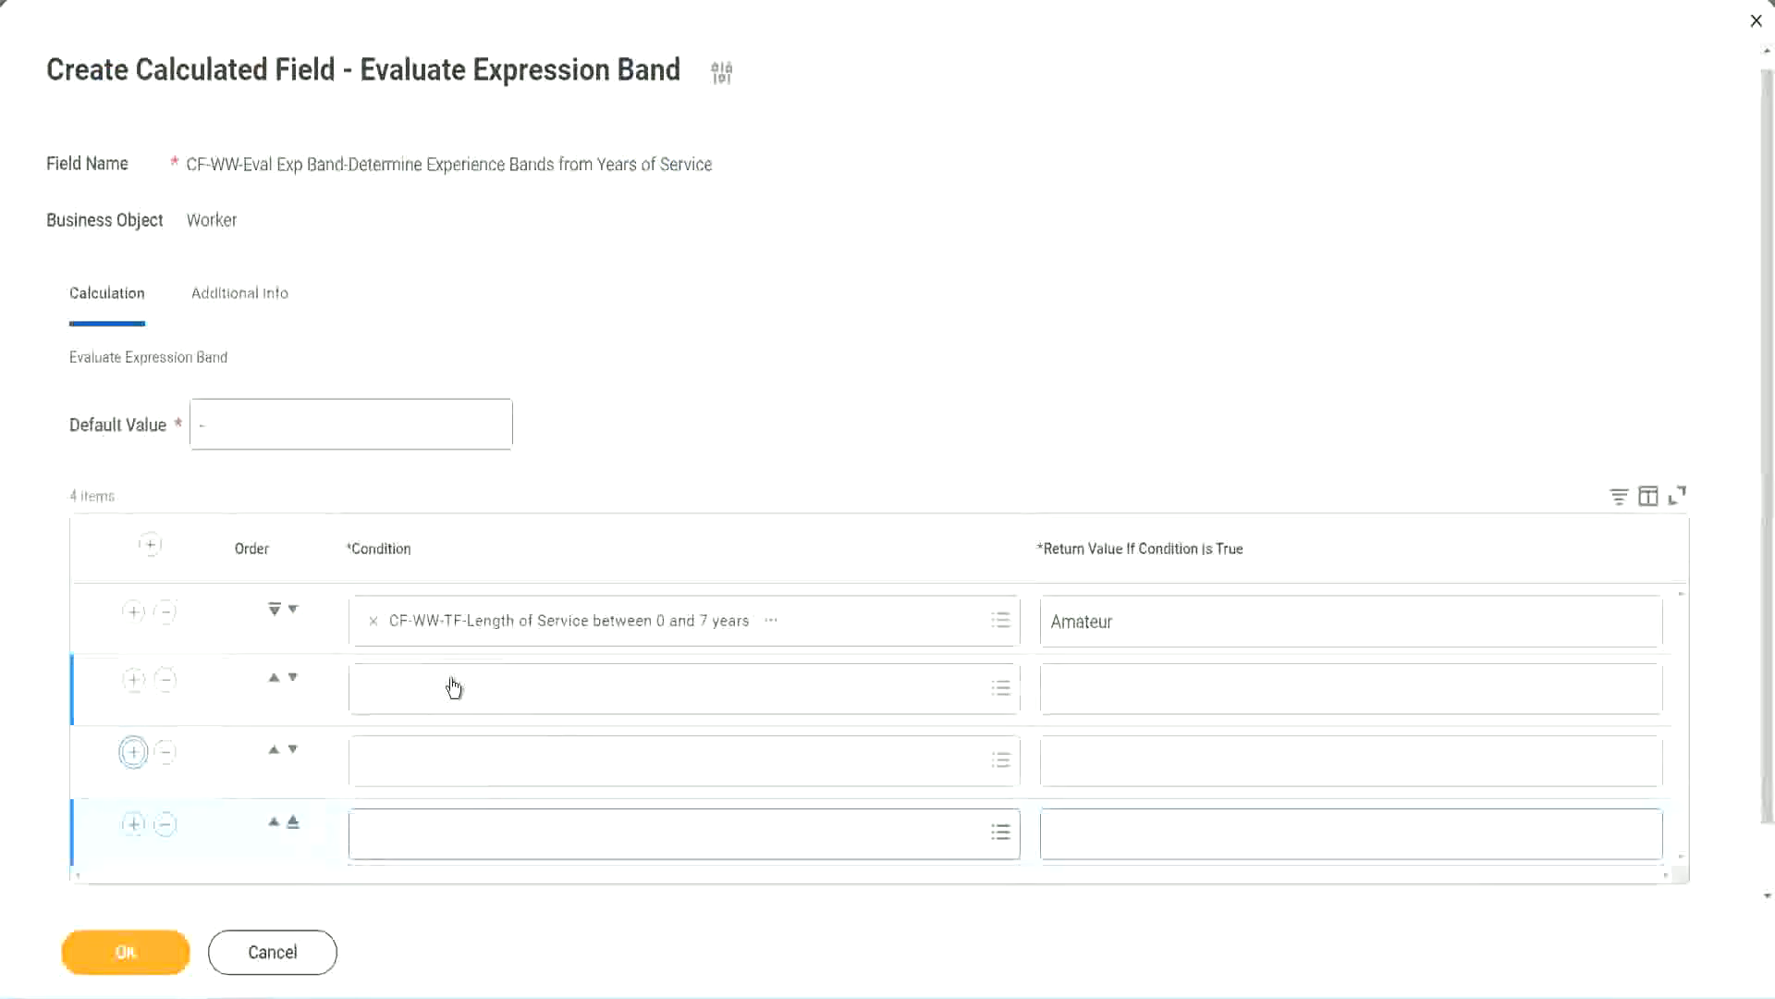
{"action": "key", "text": "ctrl+v"}
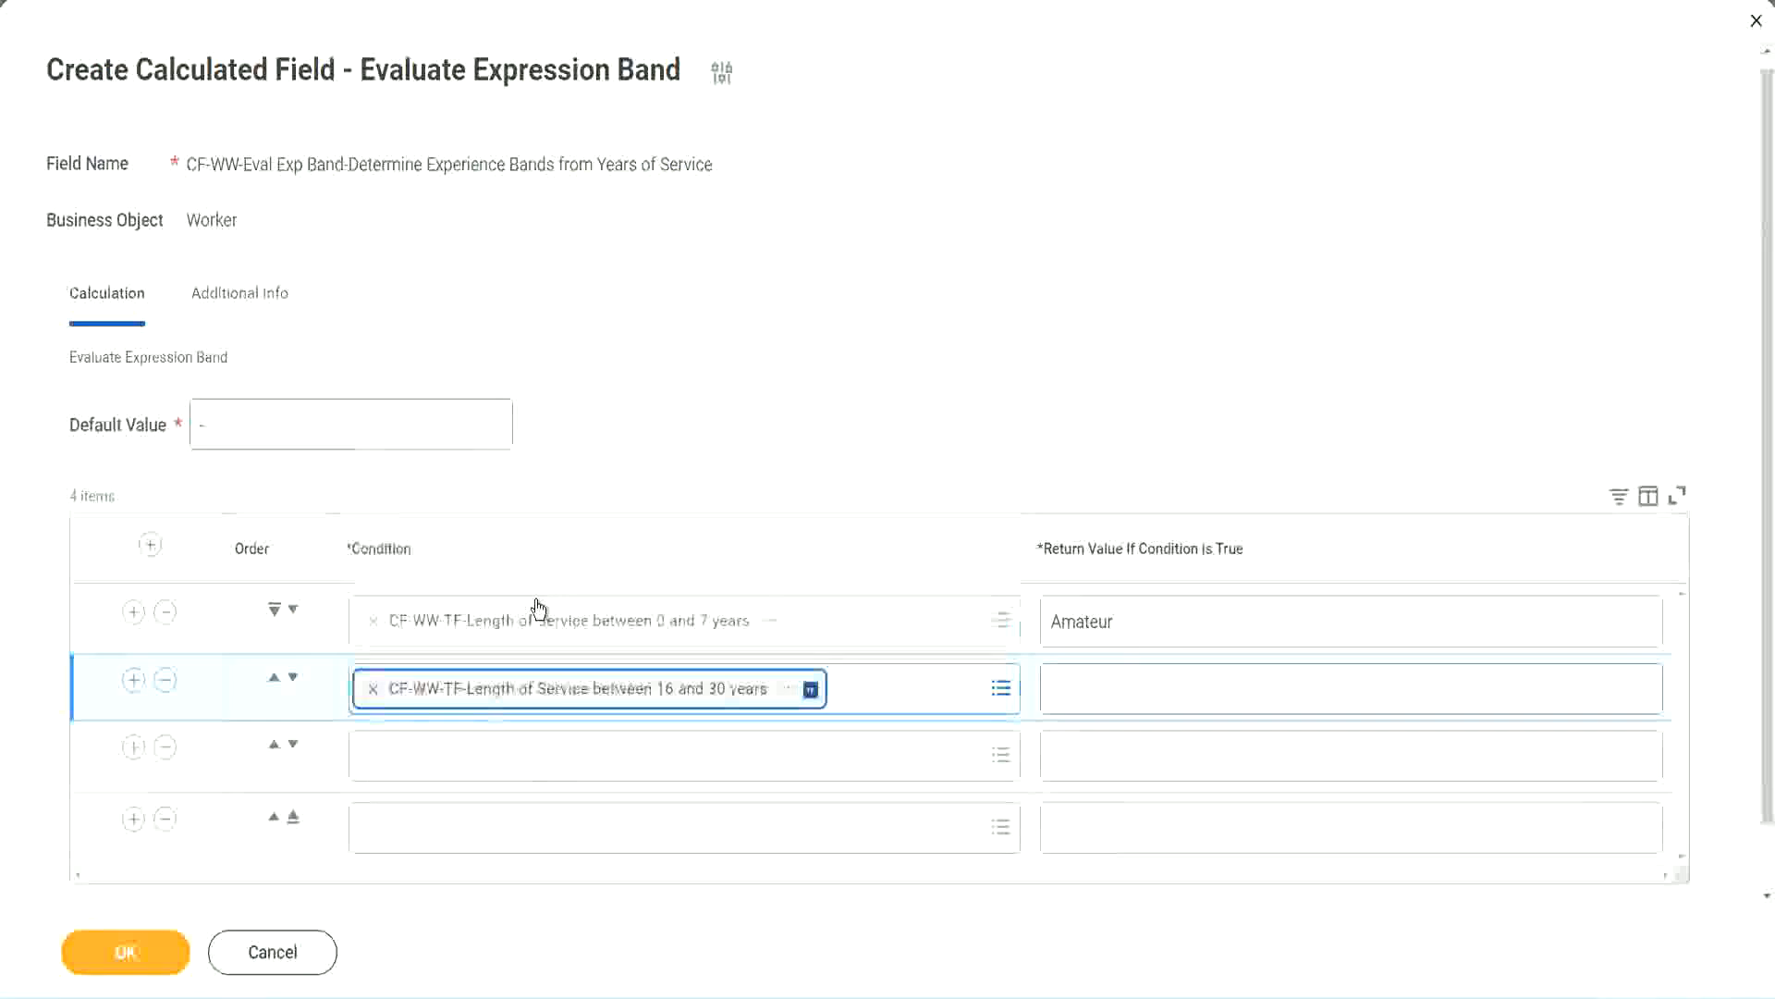
{"action": "left_click", "coordinate": [292, 678]}
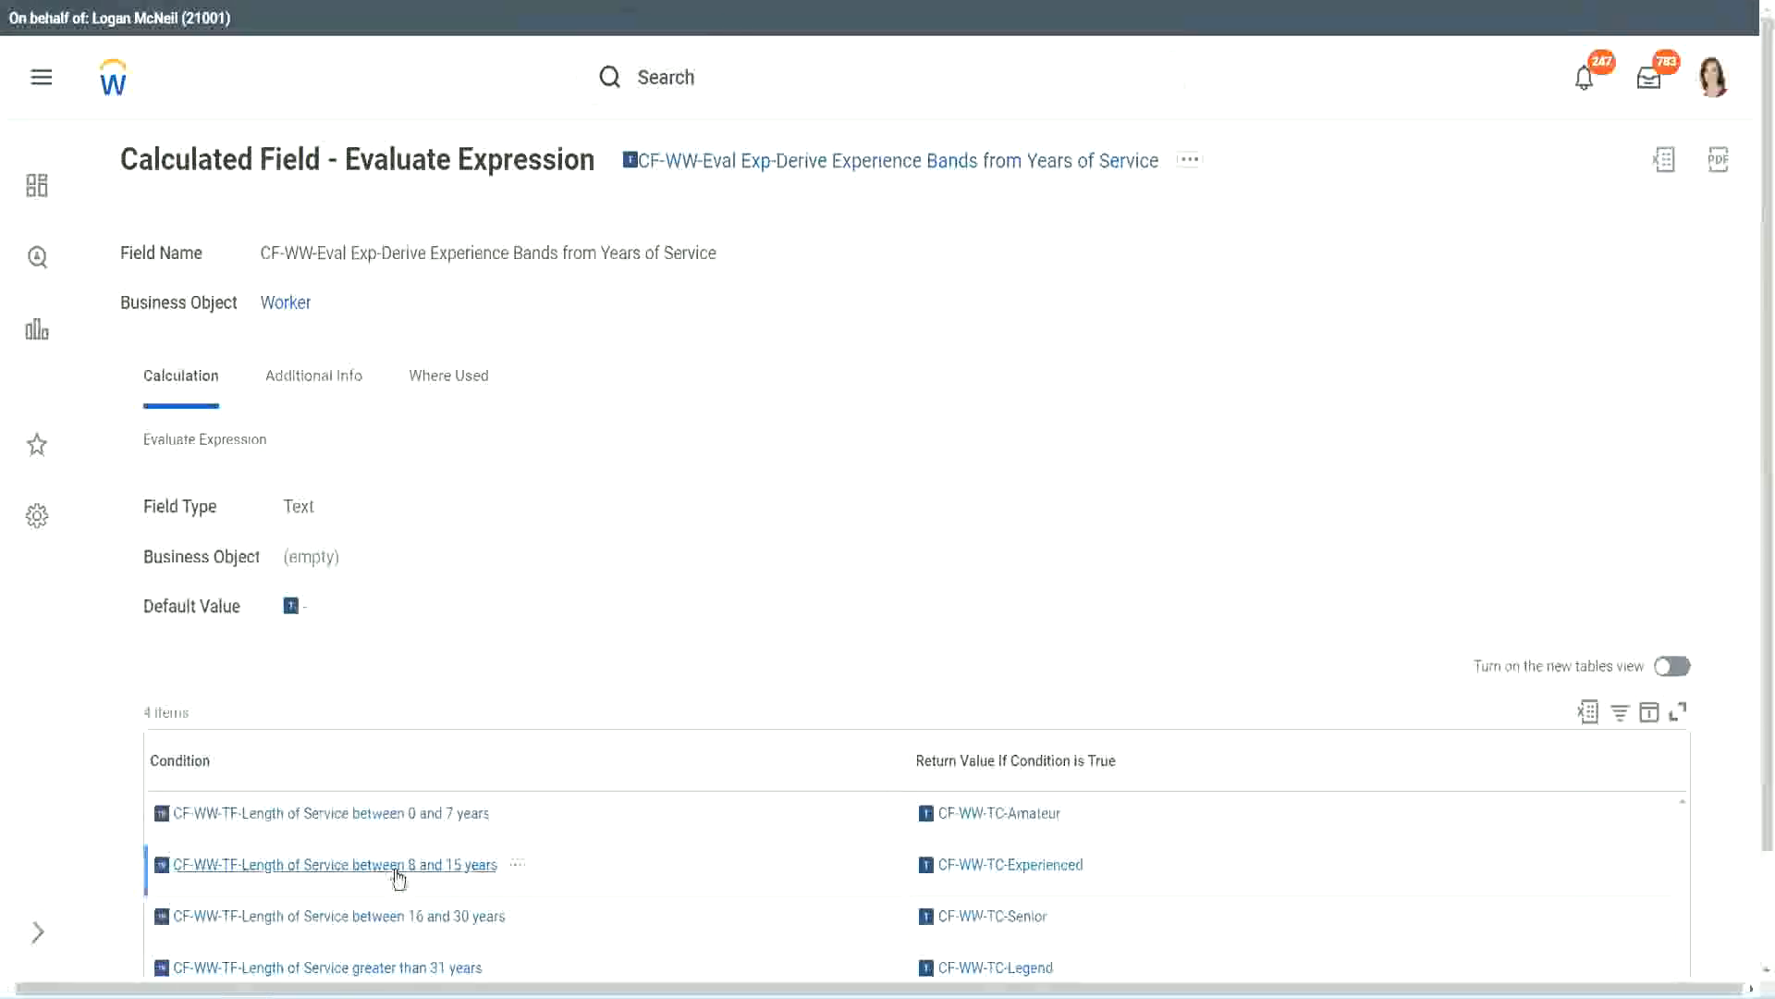
Copy CF-WW-TF-Length of Service between 8 and 15 years from the existing calculated field into the second row's condition
{"action": "right_click", "coordinate": [399, 878]}
{"action": "left_click", "coordinate": [417, 747]}
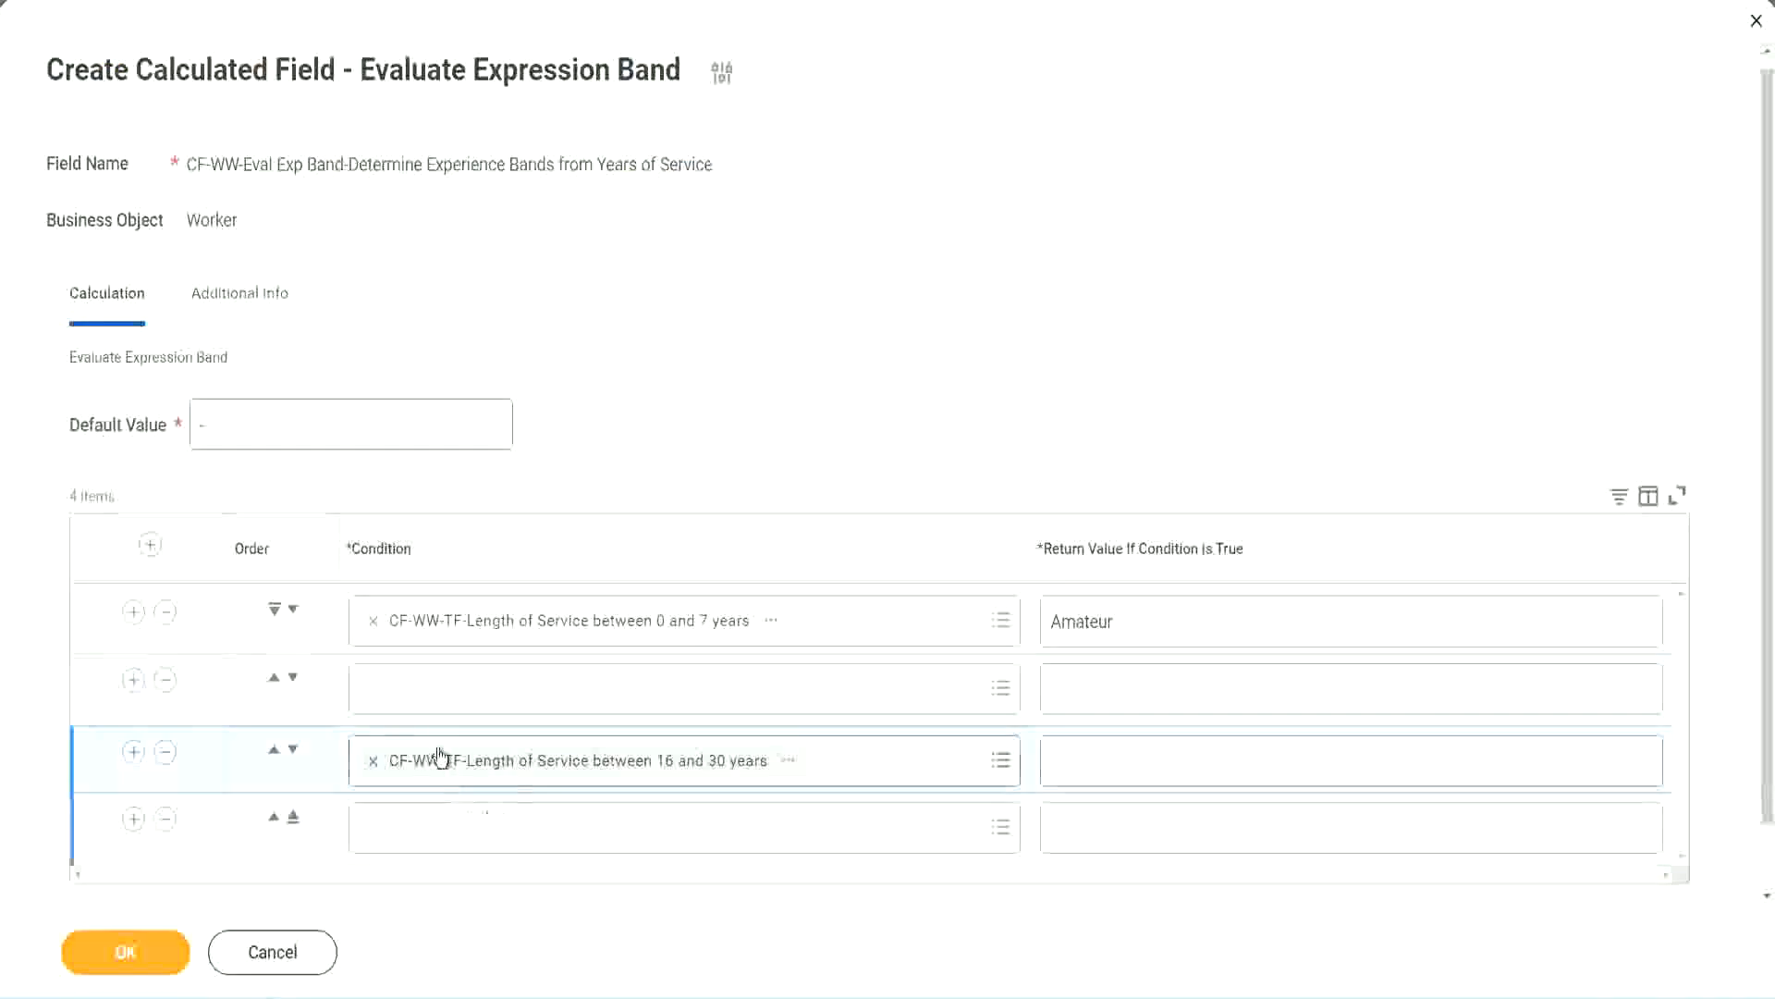
{"action": "left_click", "coordinate": [445, 707]}
{"action": "key", "text": "ctrl+v"}
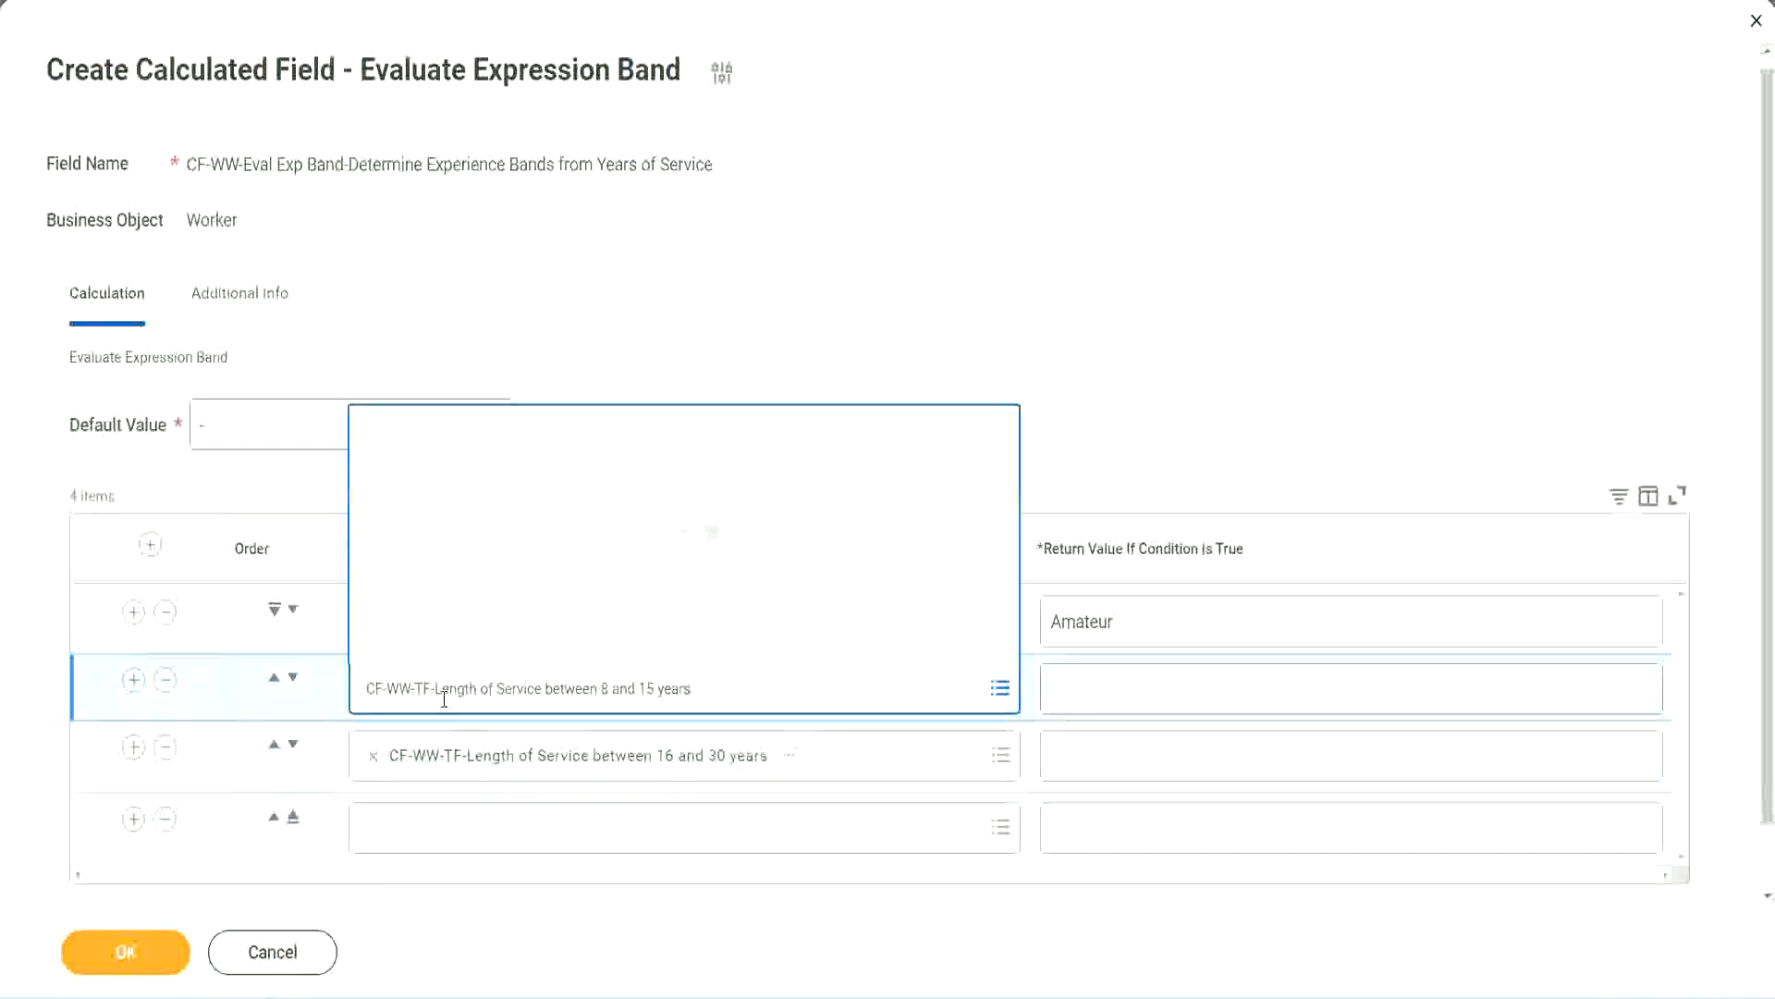
{"action": "key", "text": "Return"}
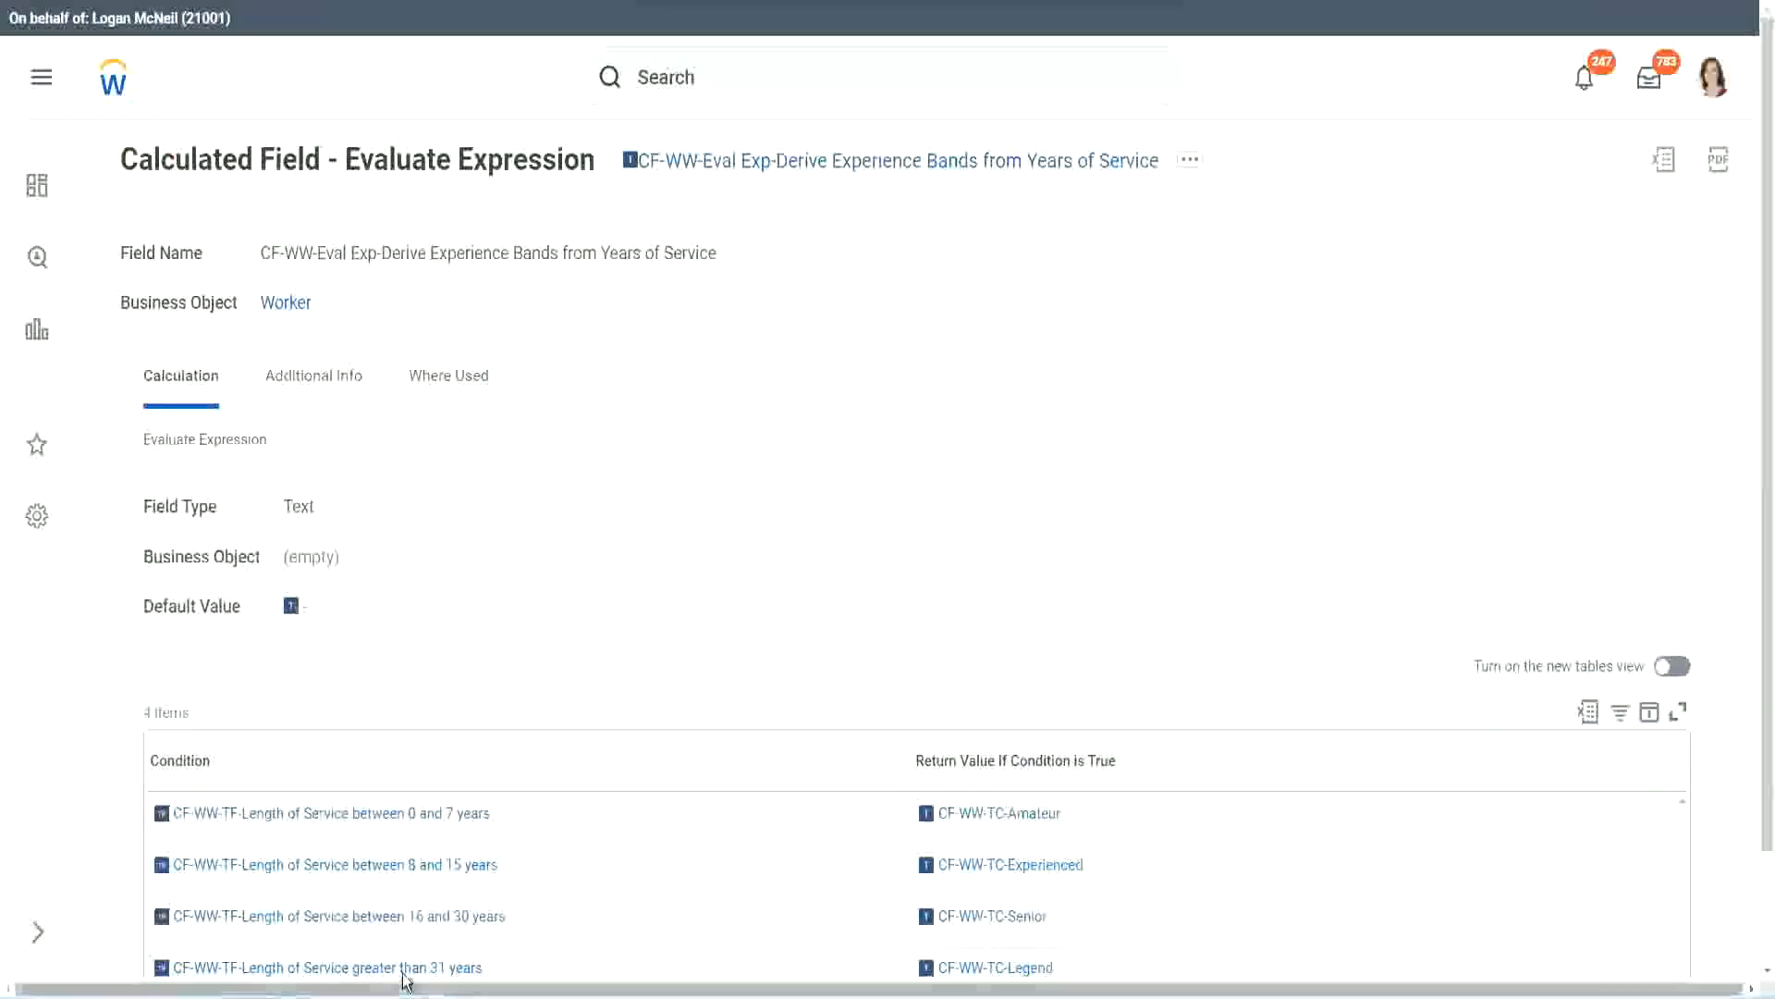
Copy CF-WW-TF-Length of Service greater than 31 years from the existing calculated field into the fourth row's condition and return Legend
{"action": "right_click", "coordinate": [508, 920]}
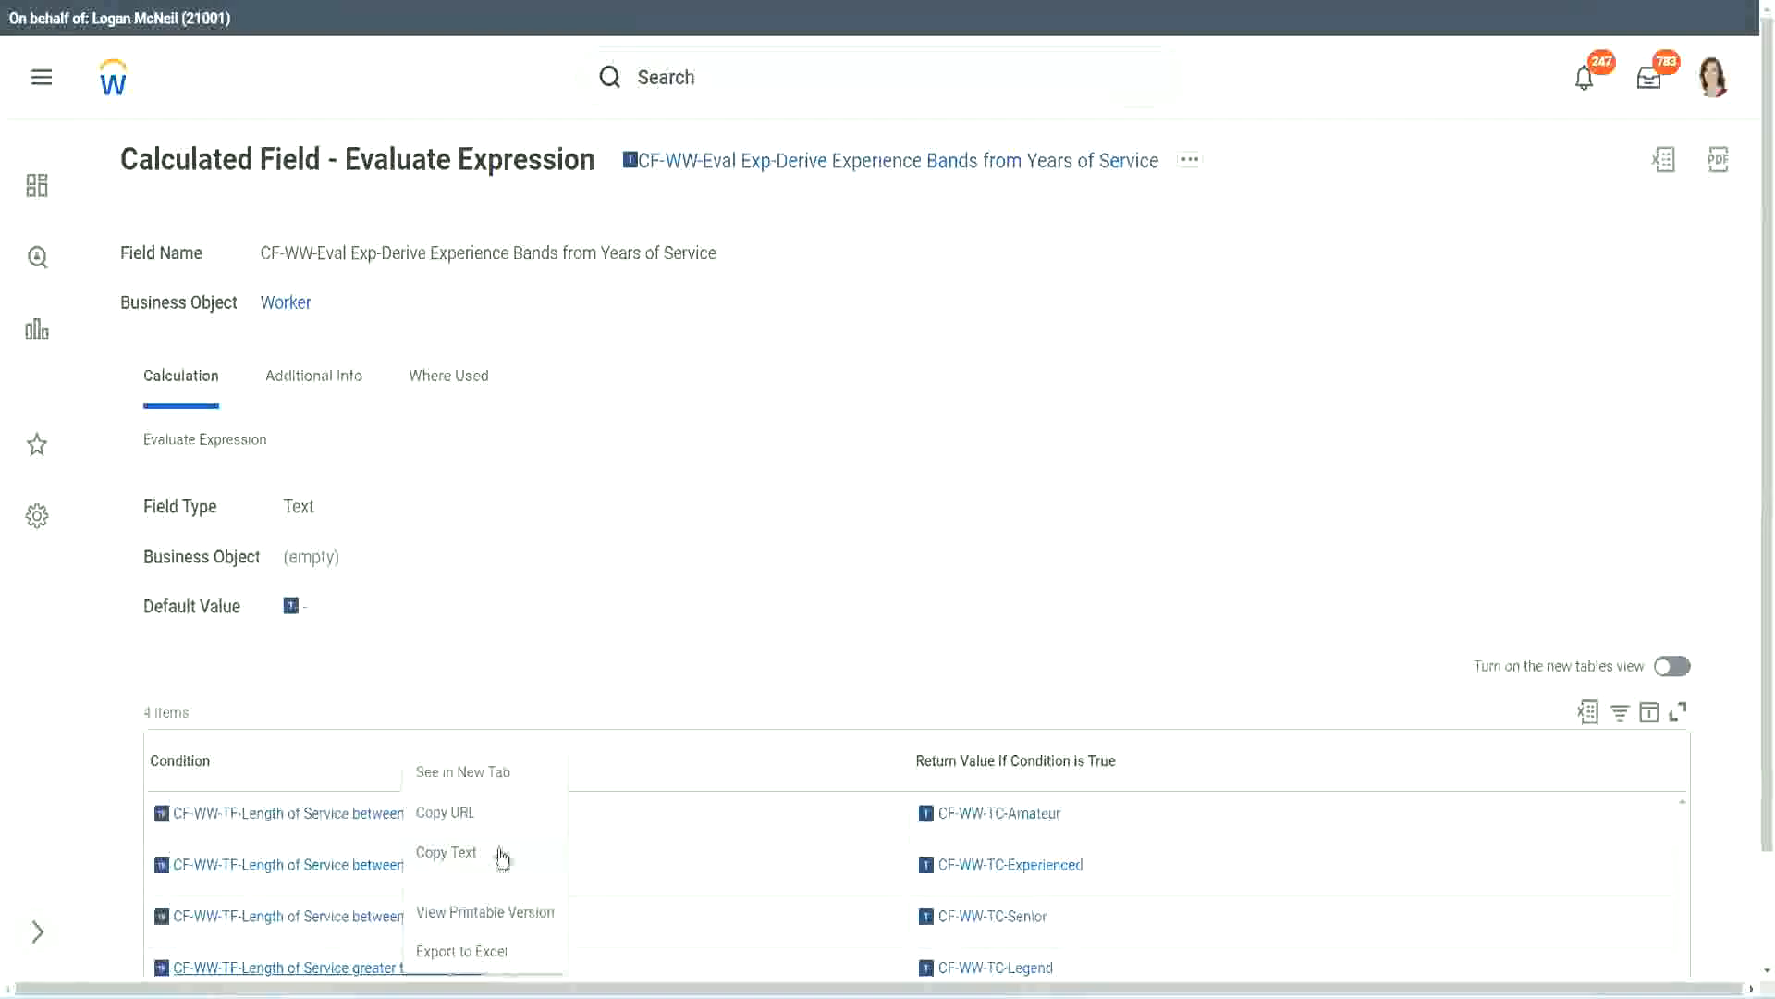
{"action": "left_click", "coordinate": [500, 853]}
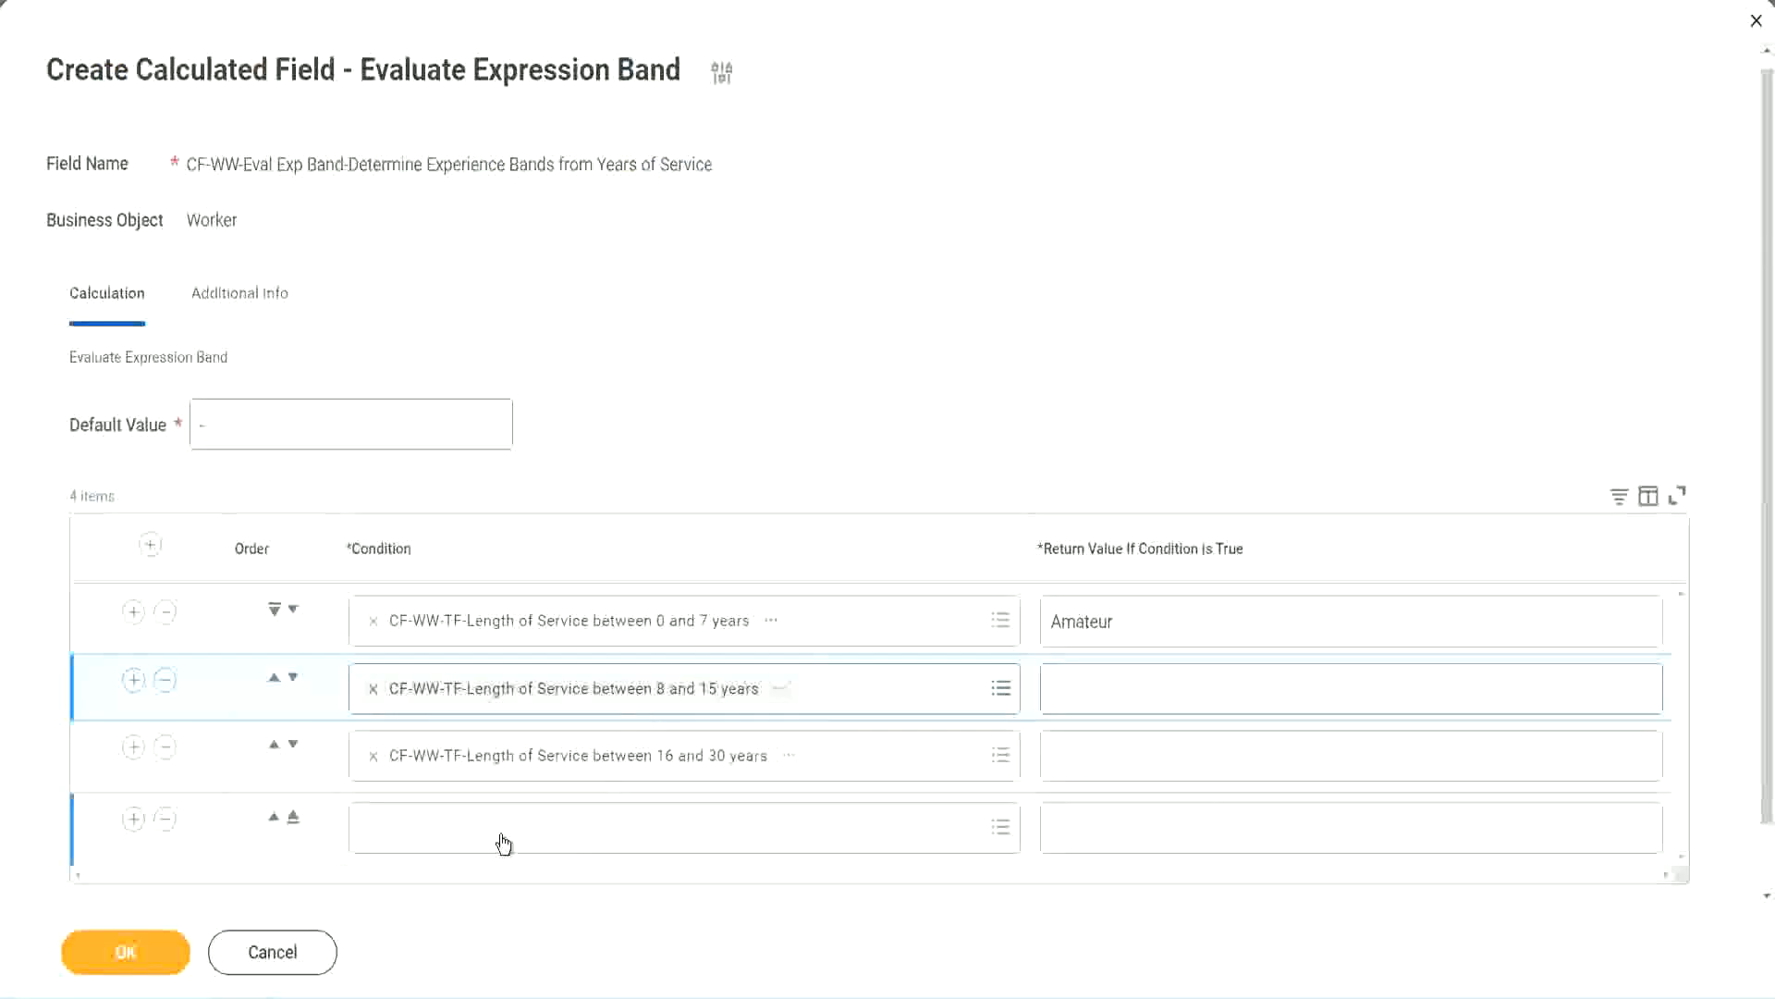
{"action": "left_click", "coordinate": [504, 844]}
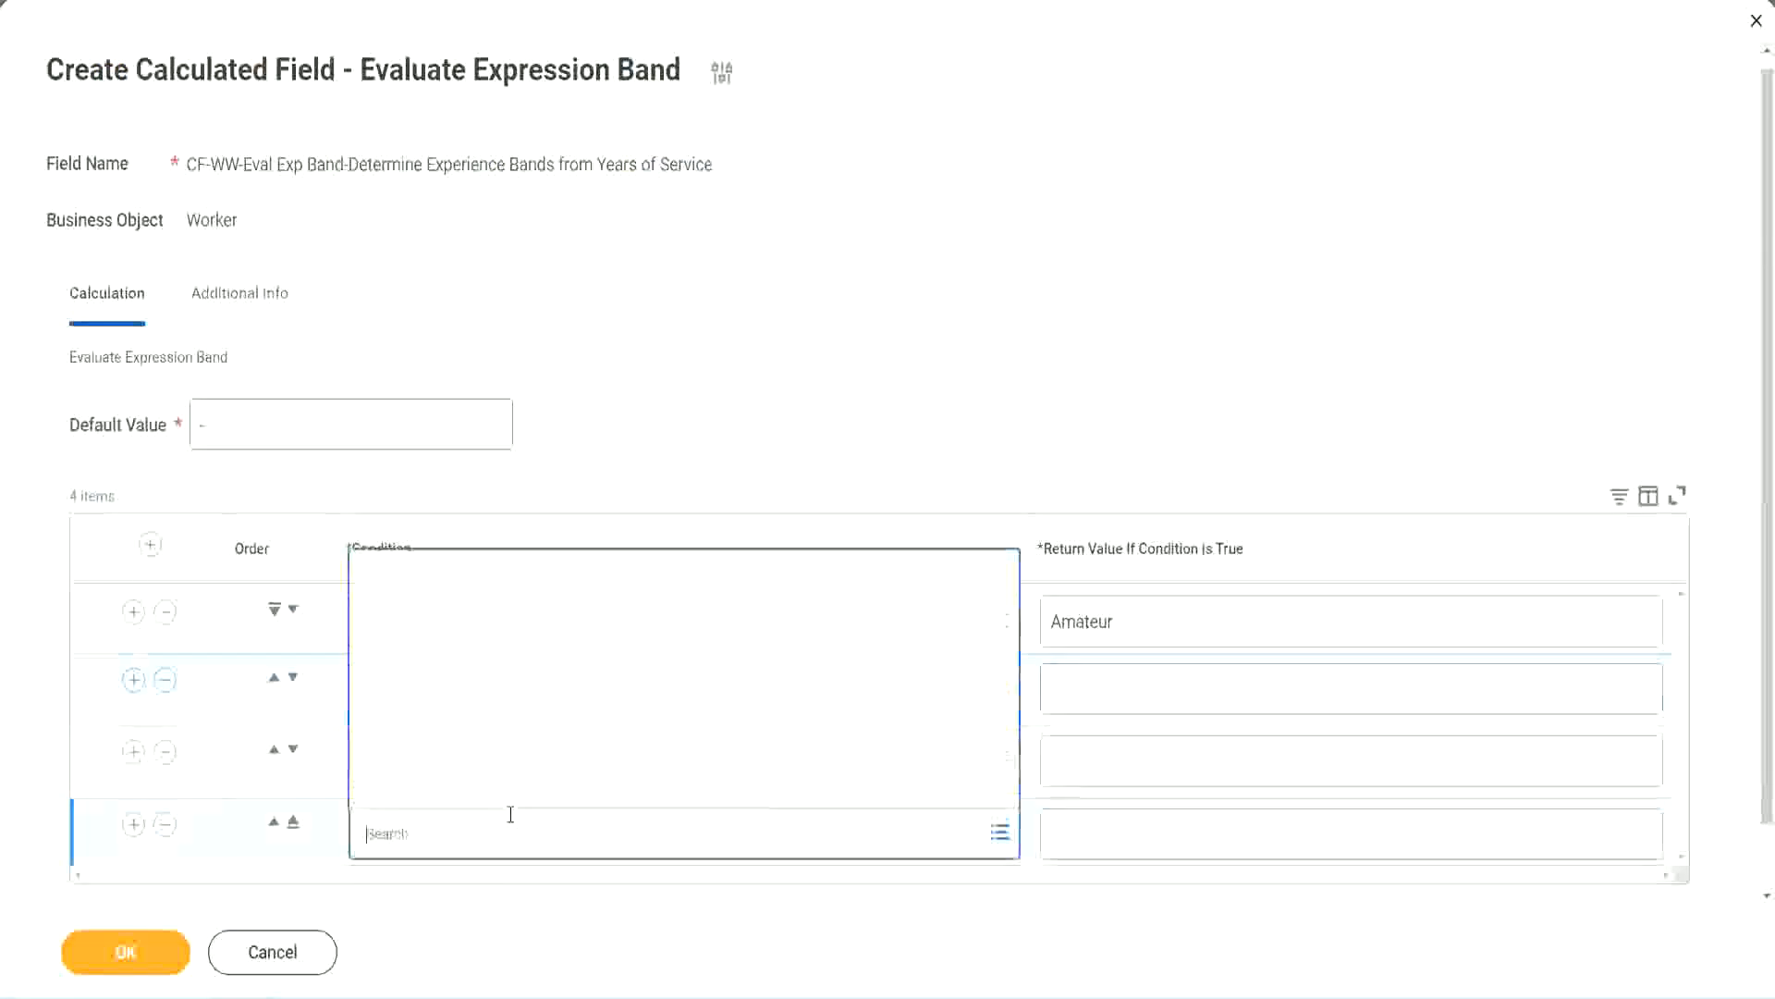
{"action": "key", "text": "ctrl+v"}
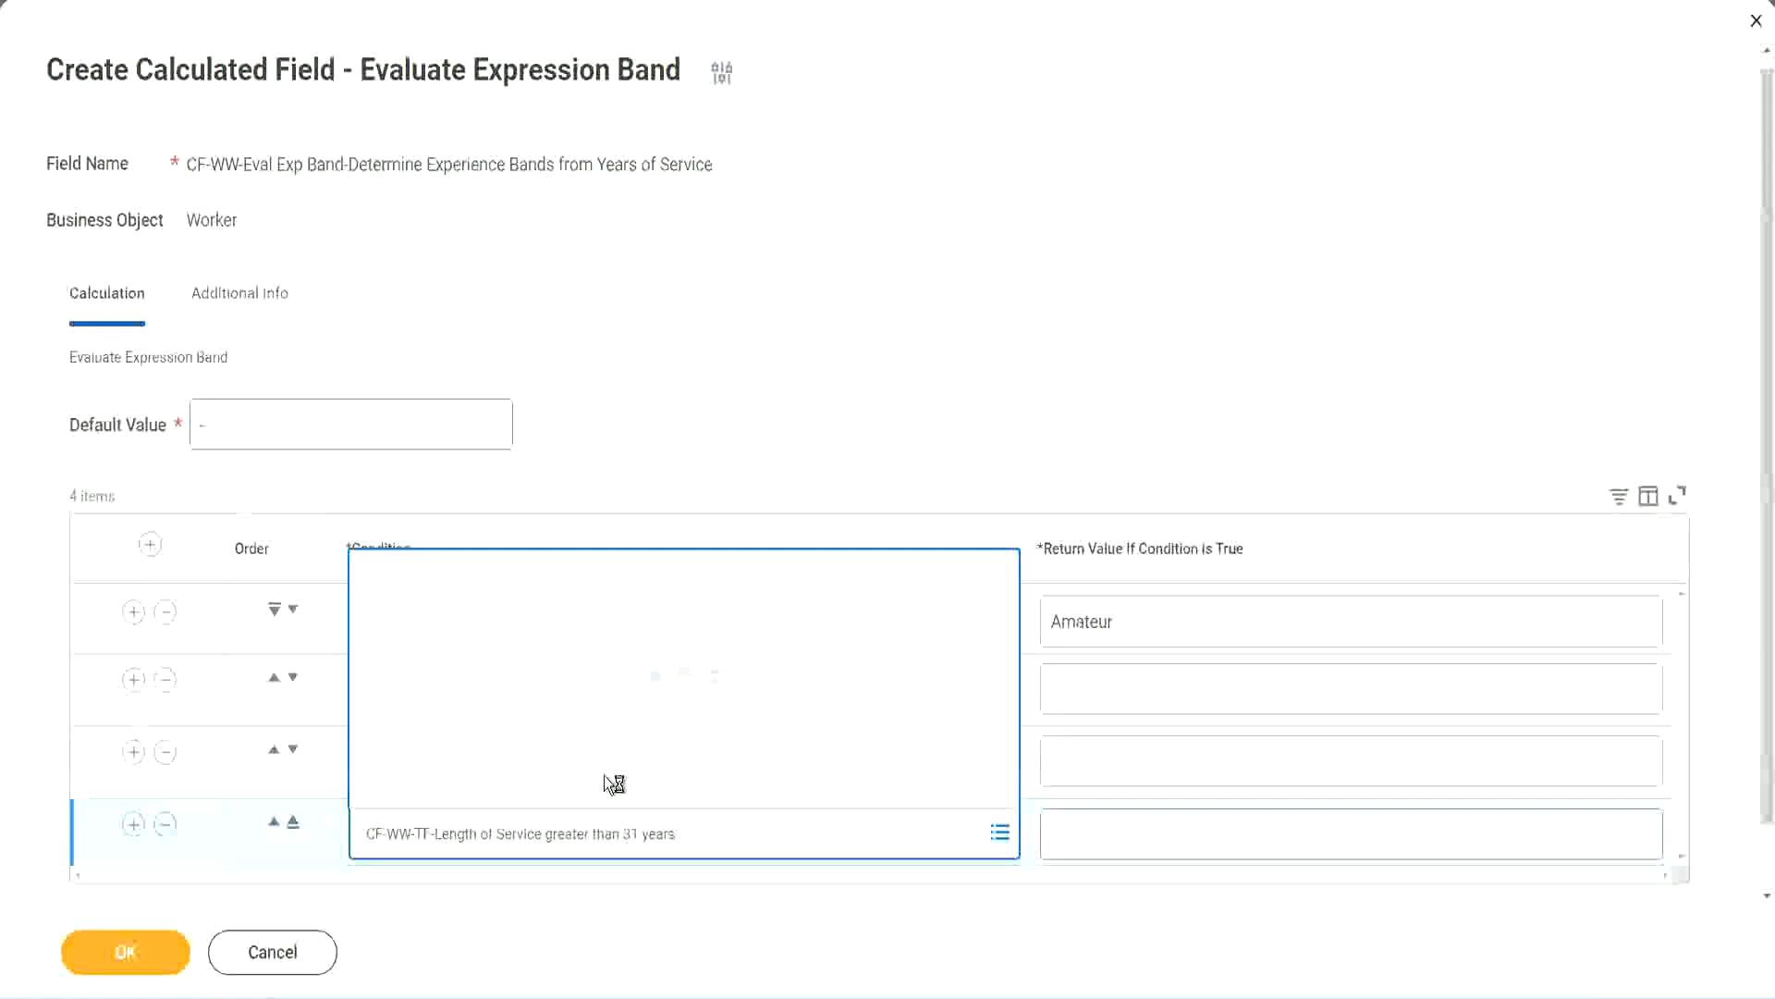
{"action": "left_click", "coordinate": [1167, 833]}
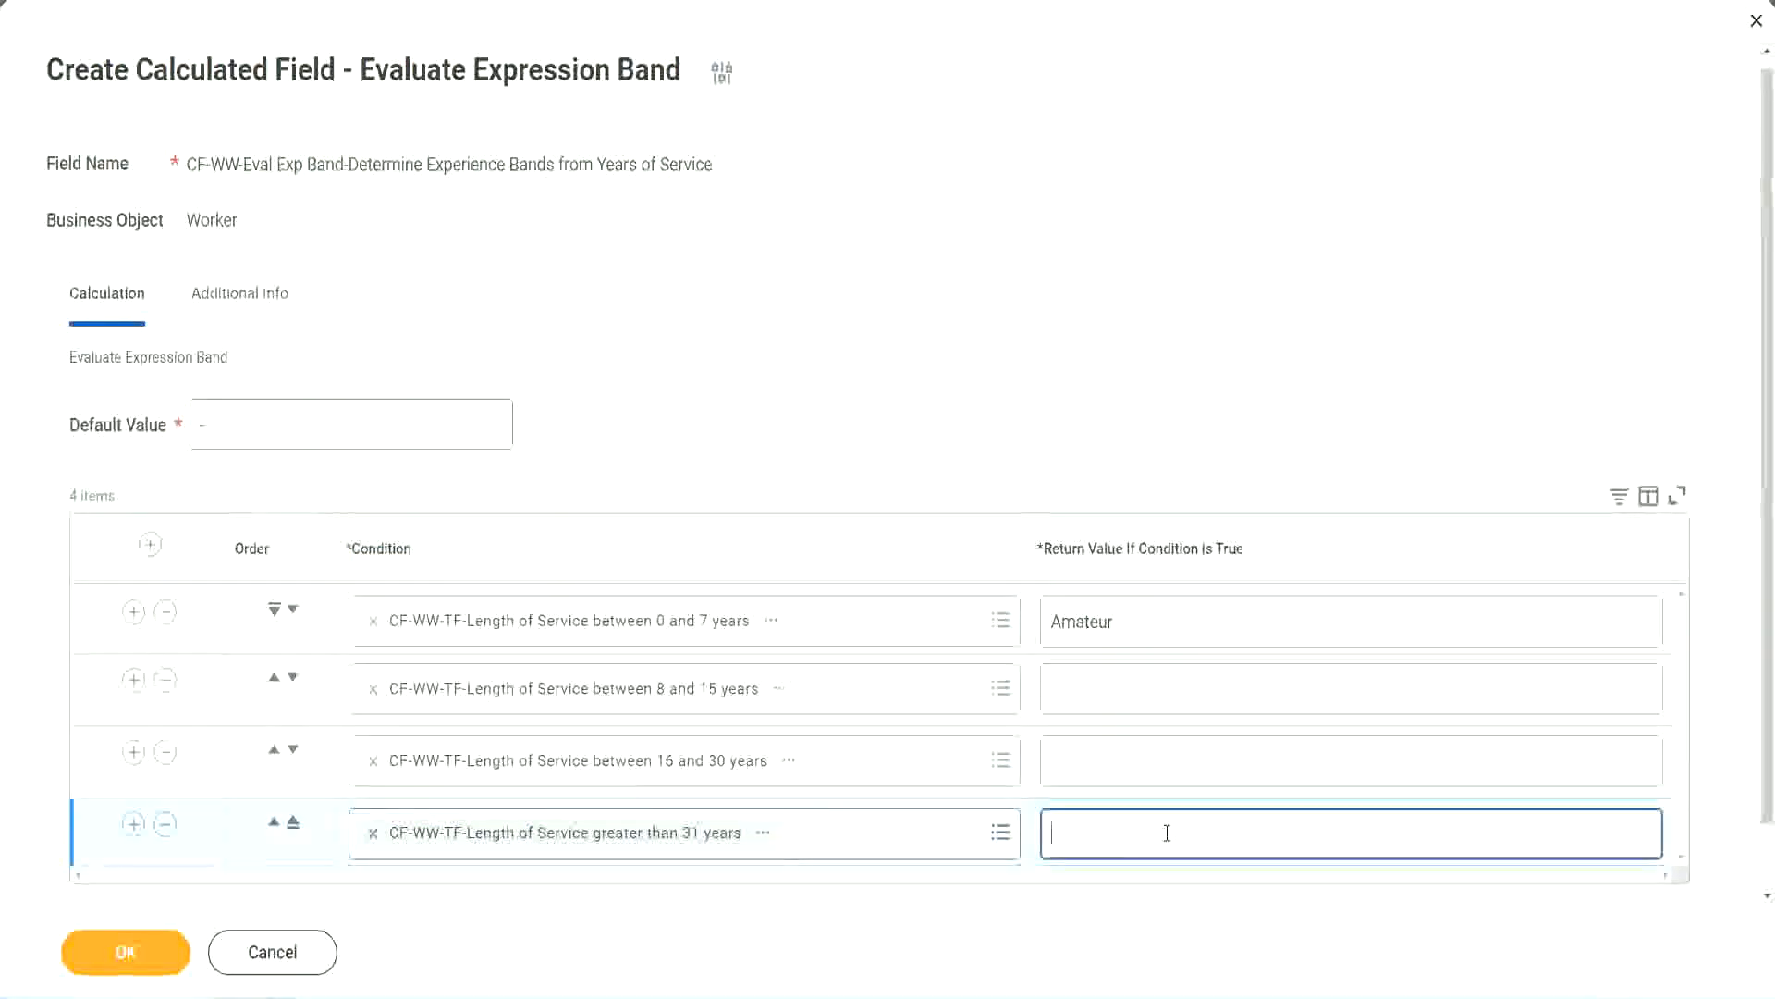
{"action": "type", "text": "Le"}
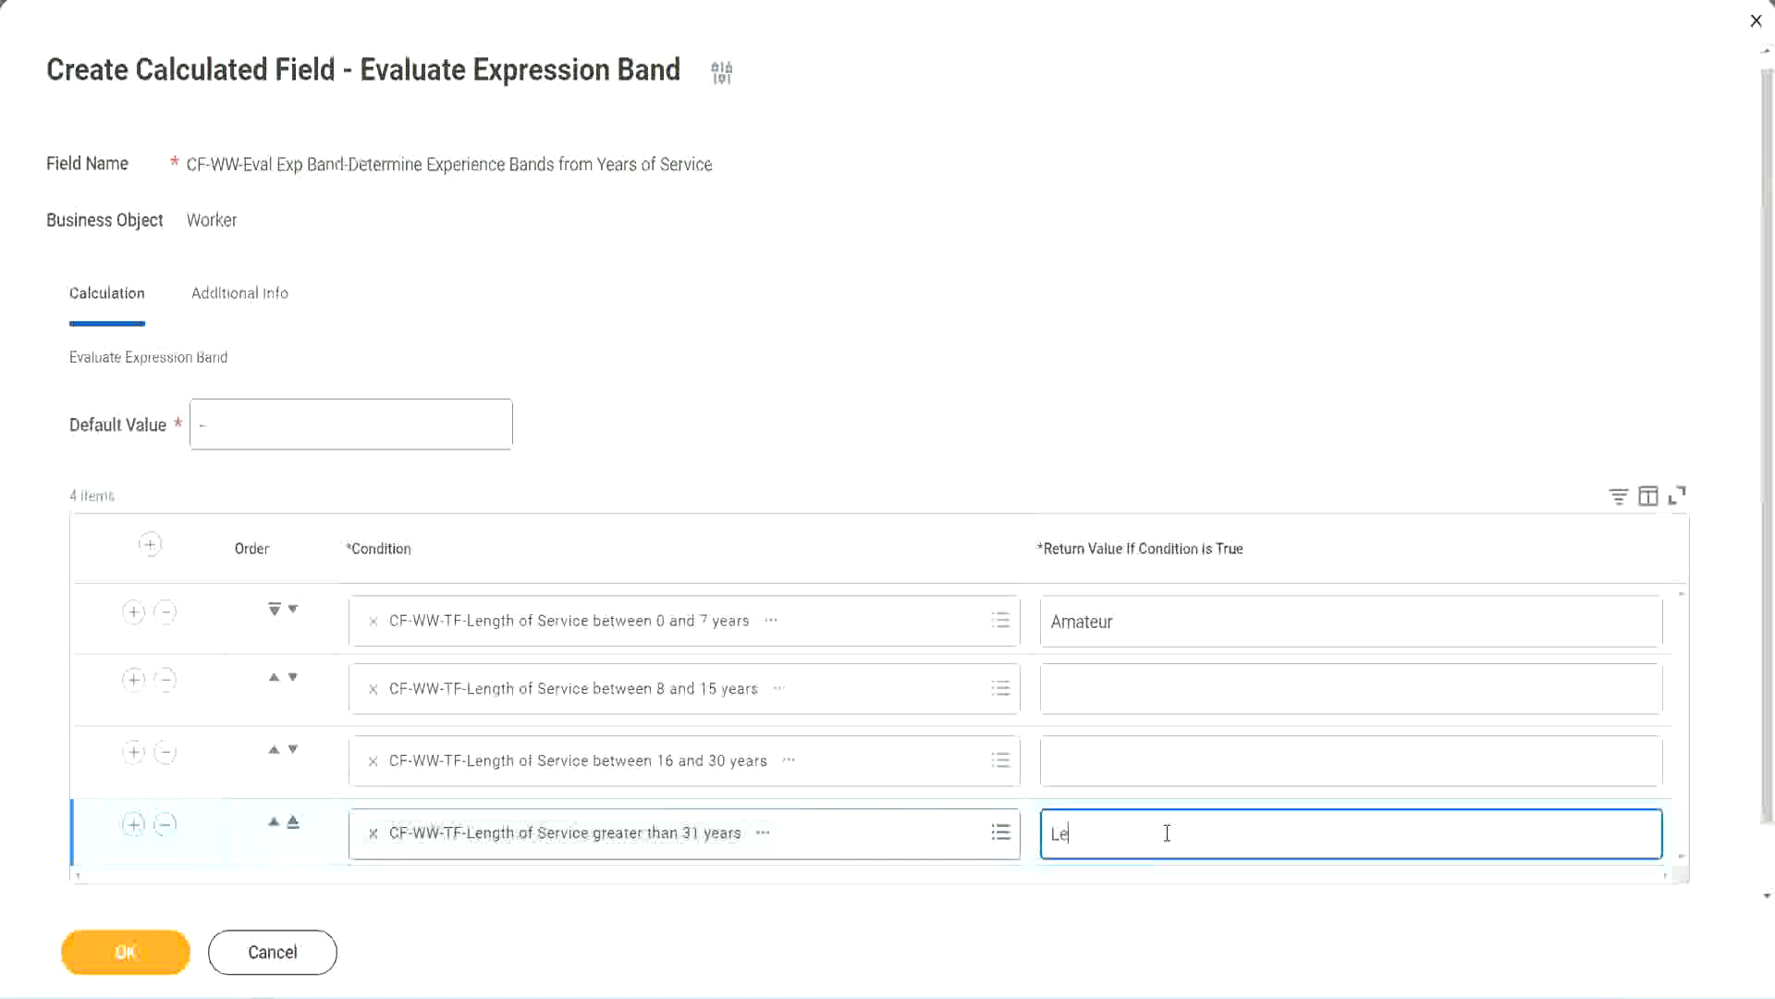
{"action": "type", "text": "gend"}
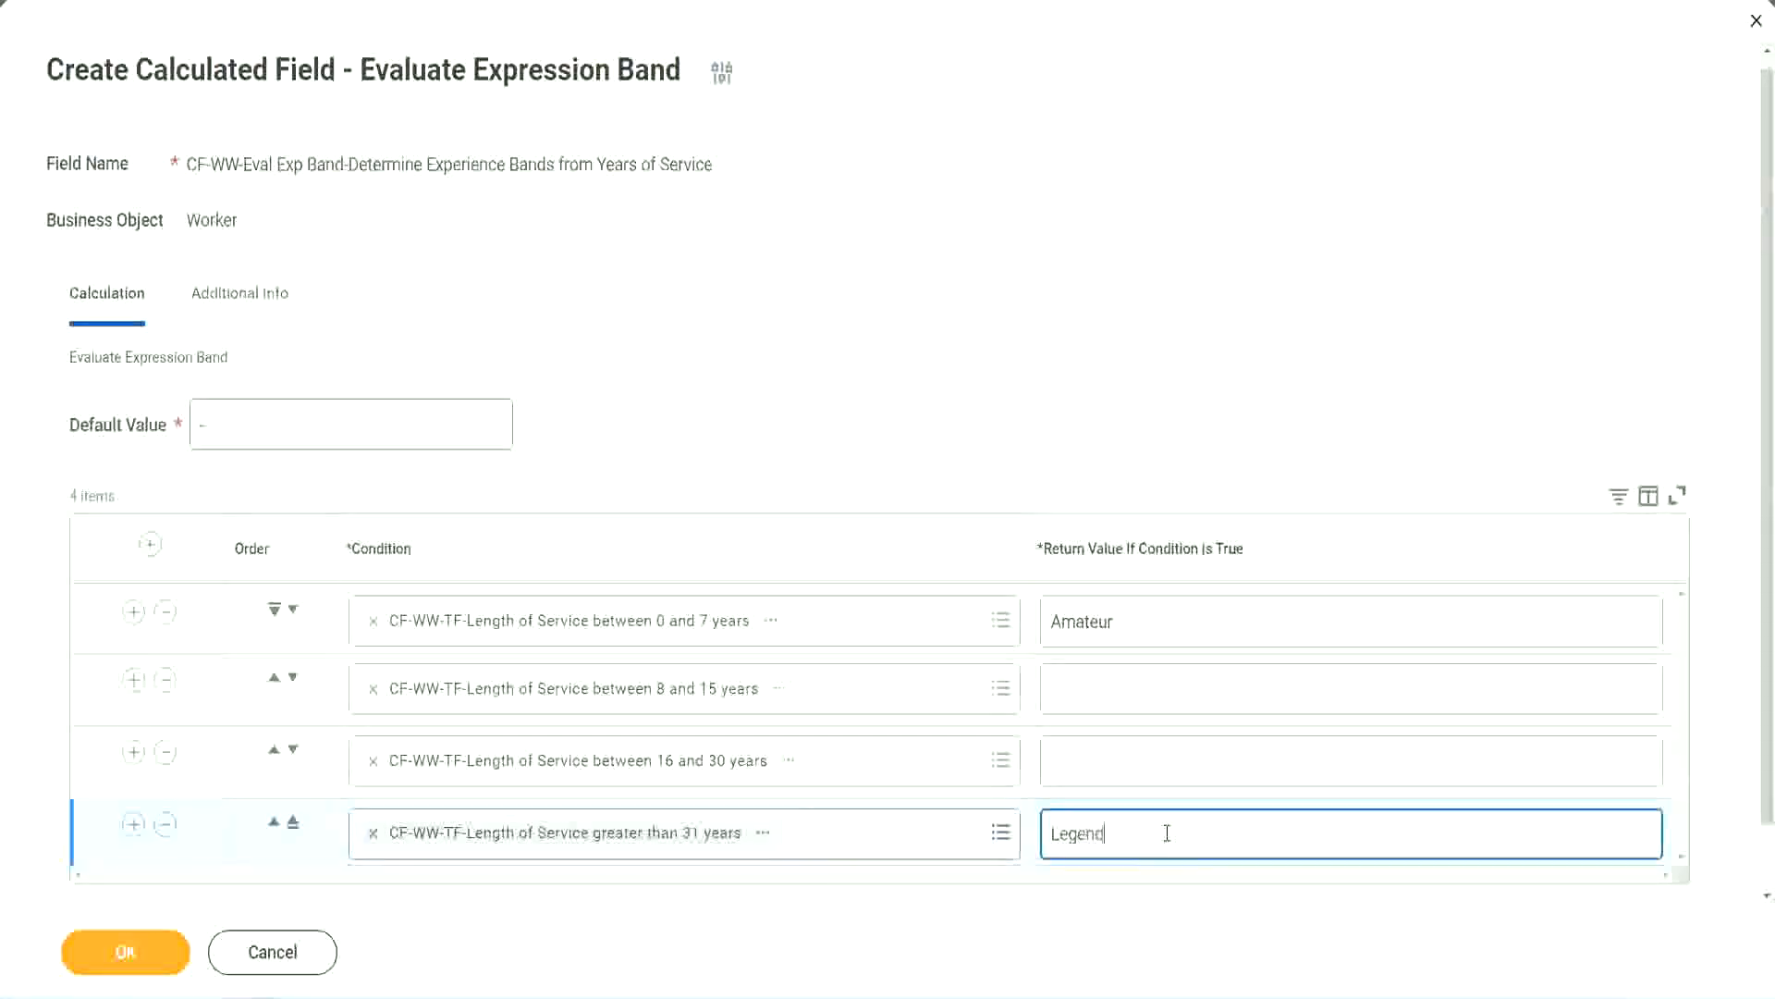
Set the return values Senior for 16 to 30 years and Experienced for 8 to 15 years, and save the calculated field
{"action": "left_click", "coordinate": [1092, 758]}
{"action": "type", "text": "Senior"}
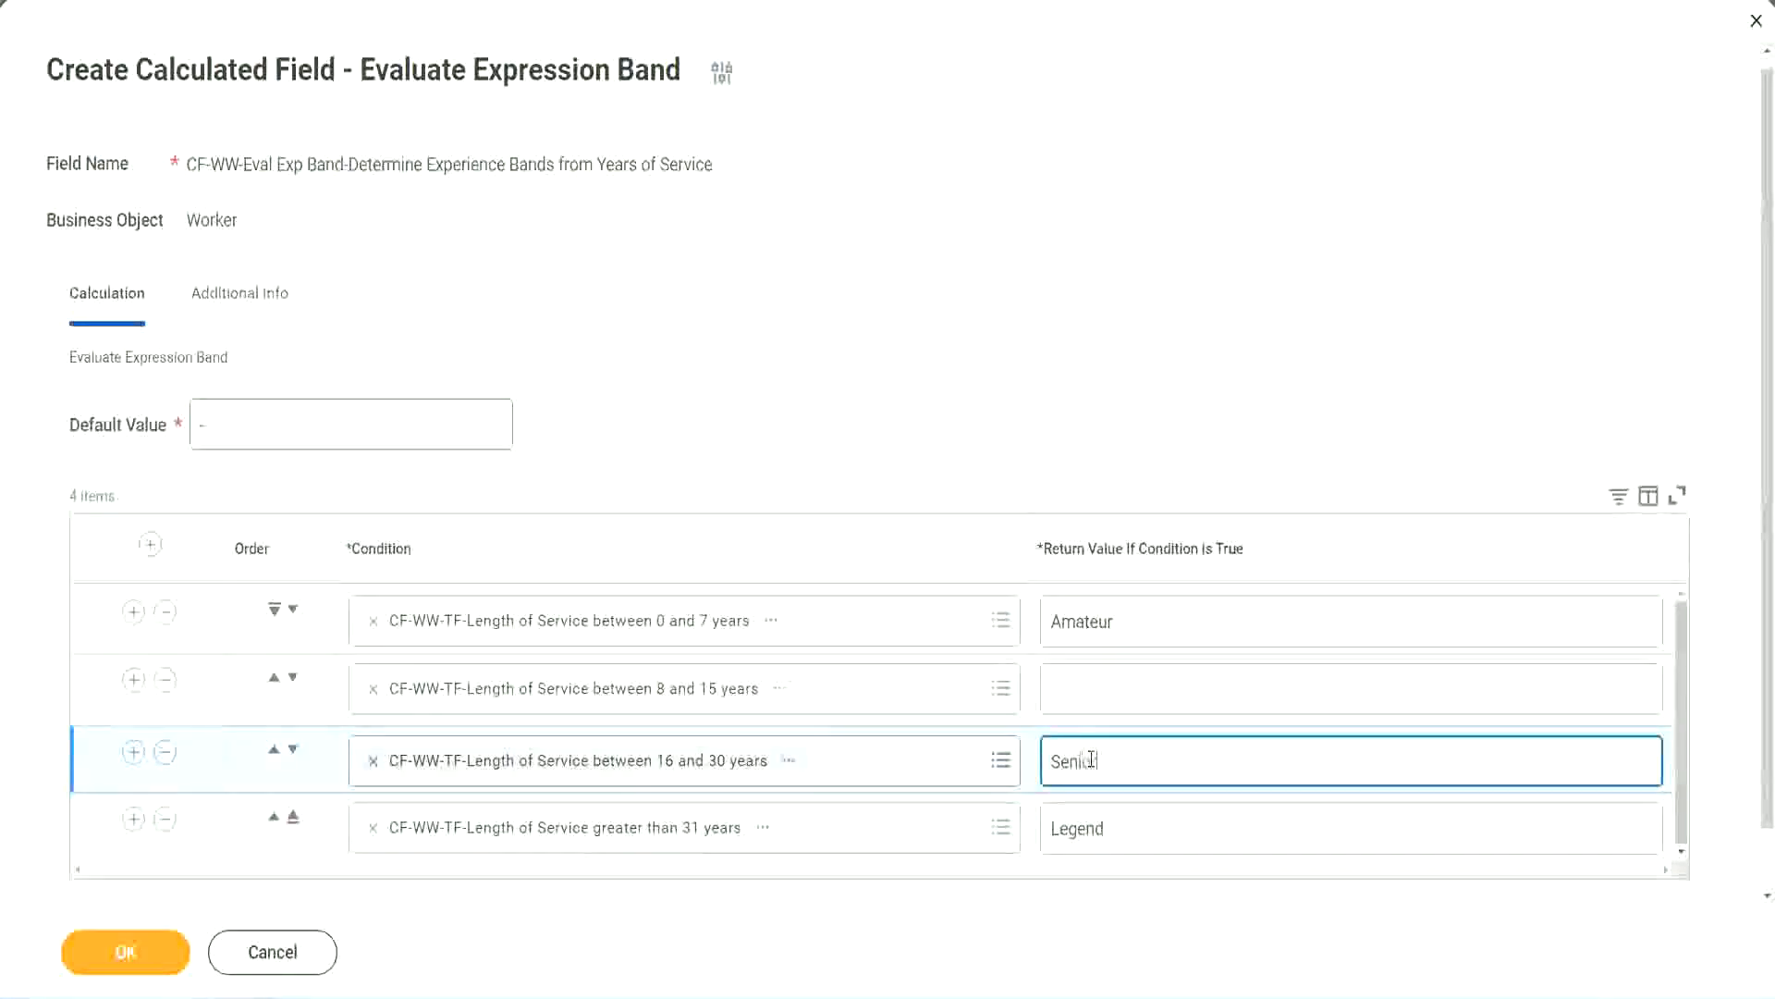
{"action": "left_click", "coordinate": [1119, 690]}
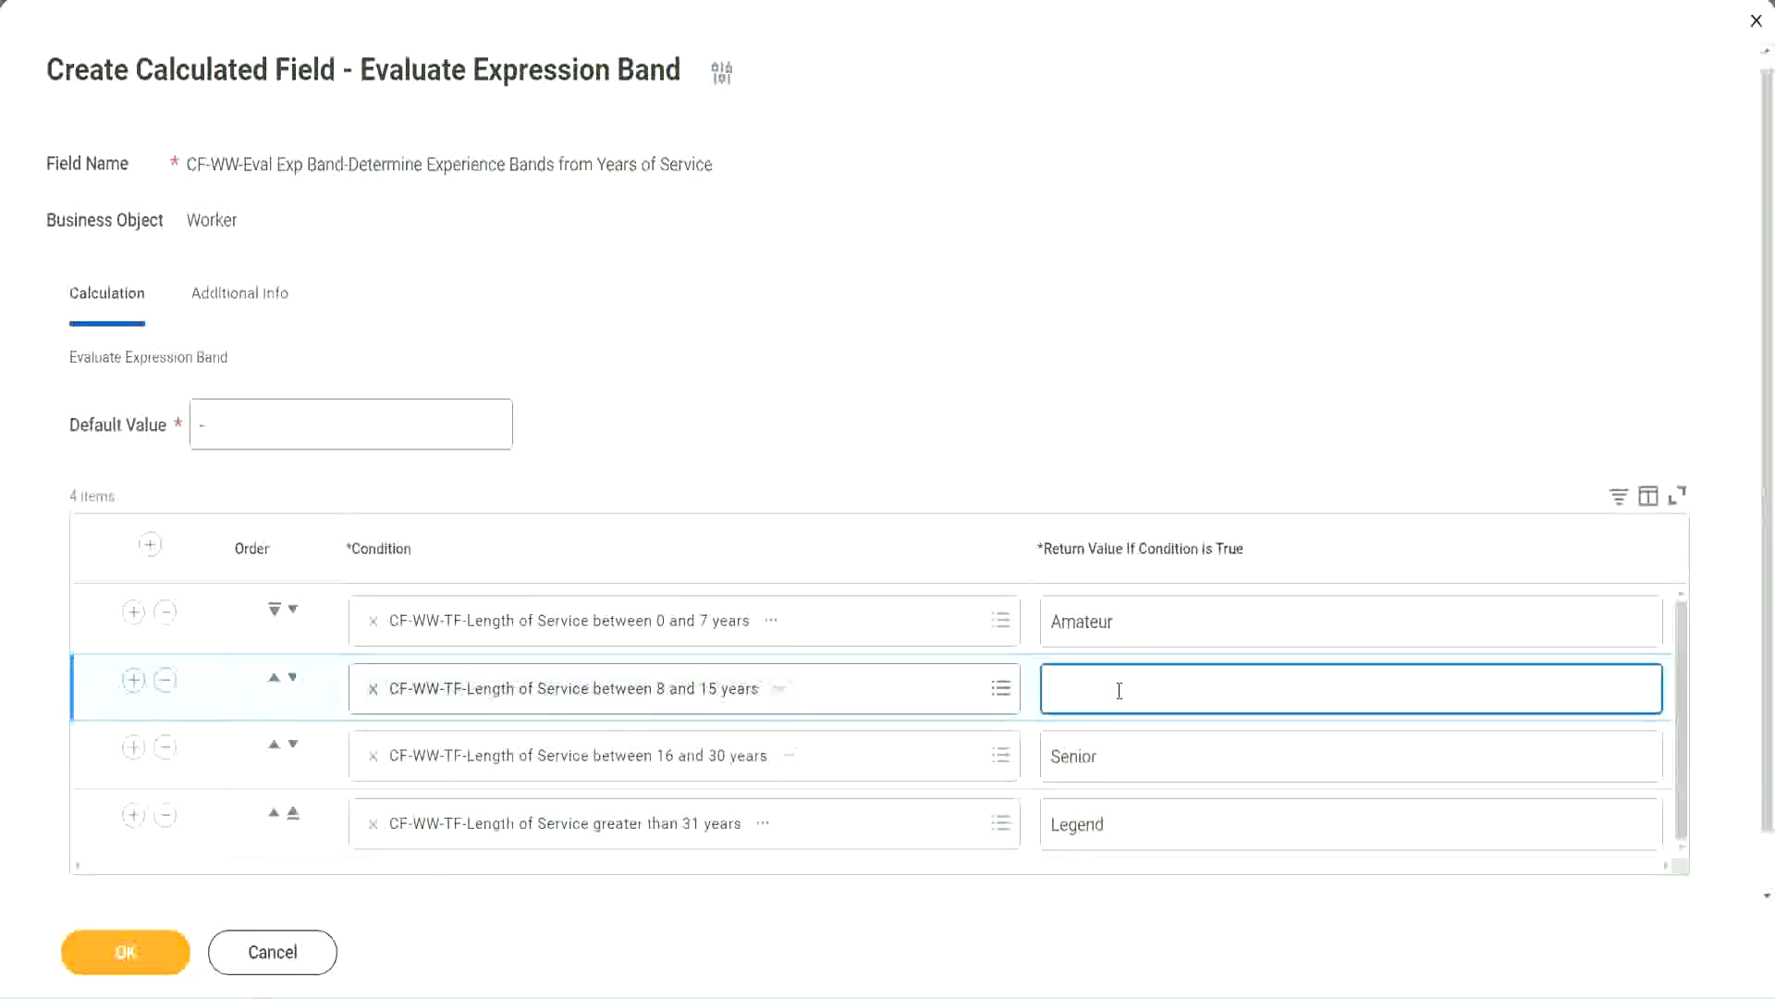
{"action": "type", "text": "Experienced"}
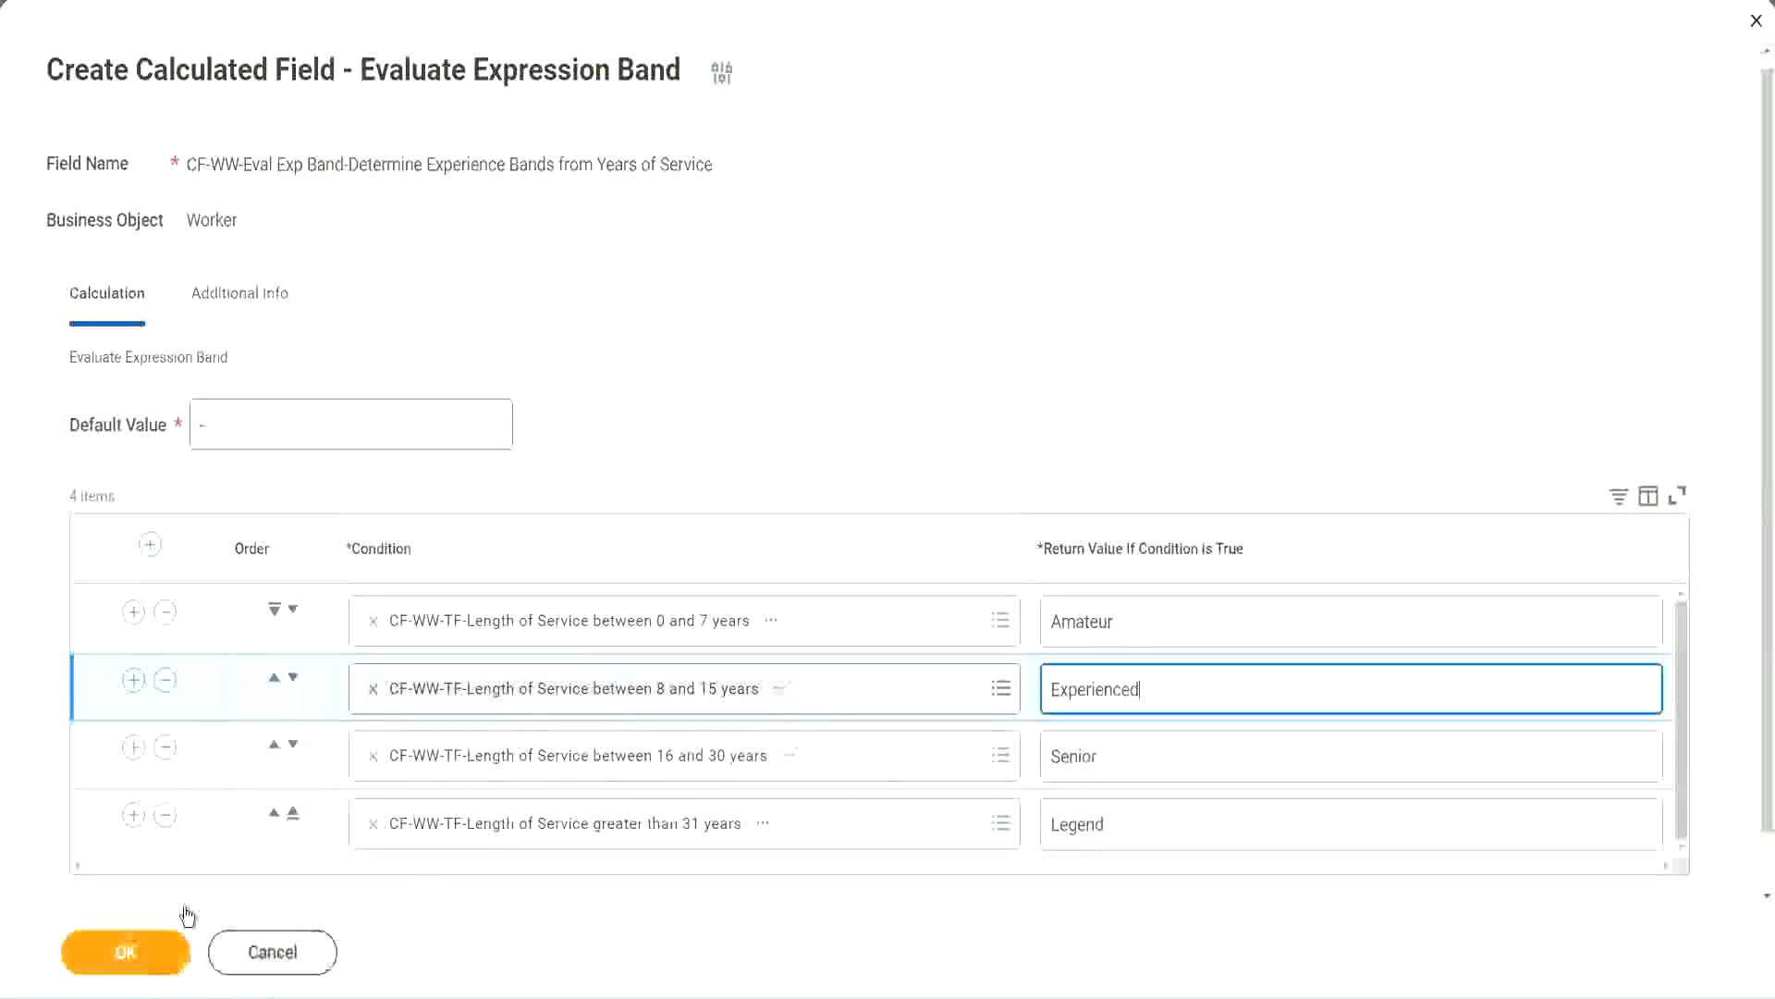
{"action": "left_click", "coordinate": [162, 948]}
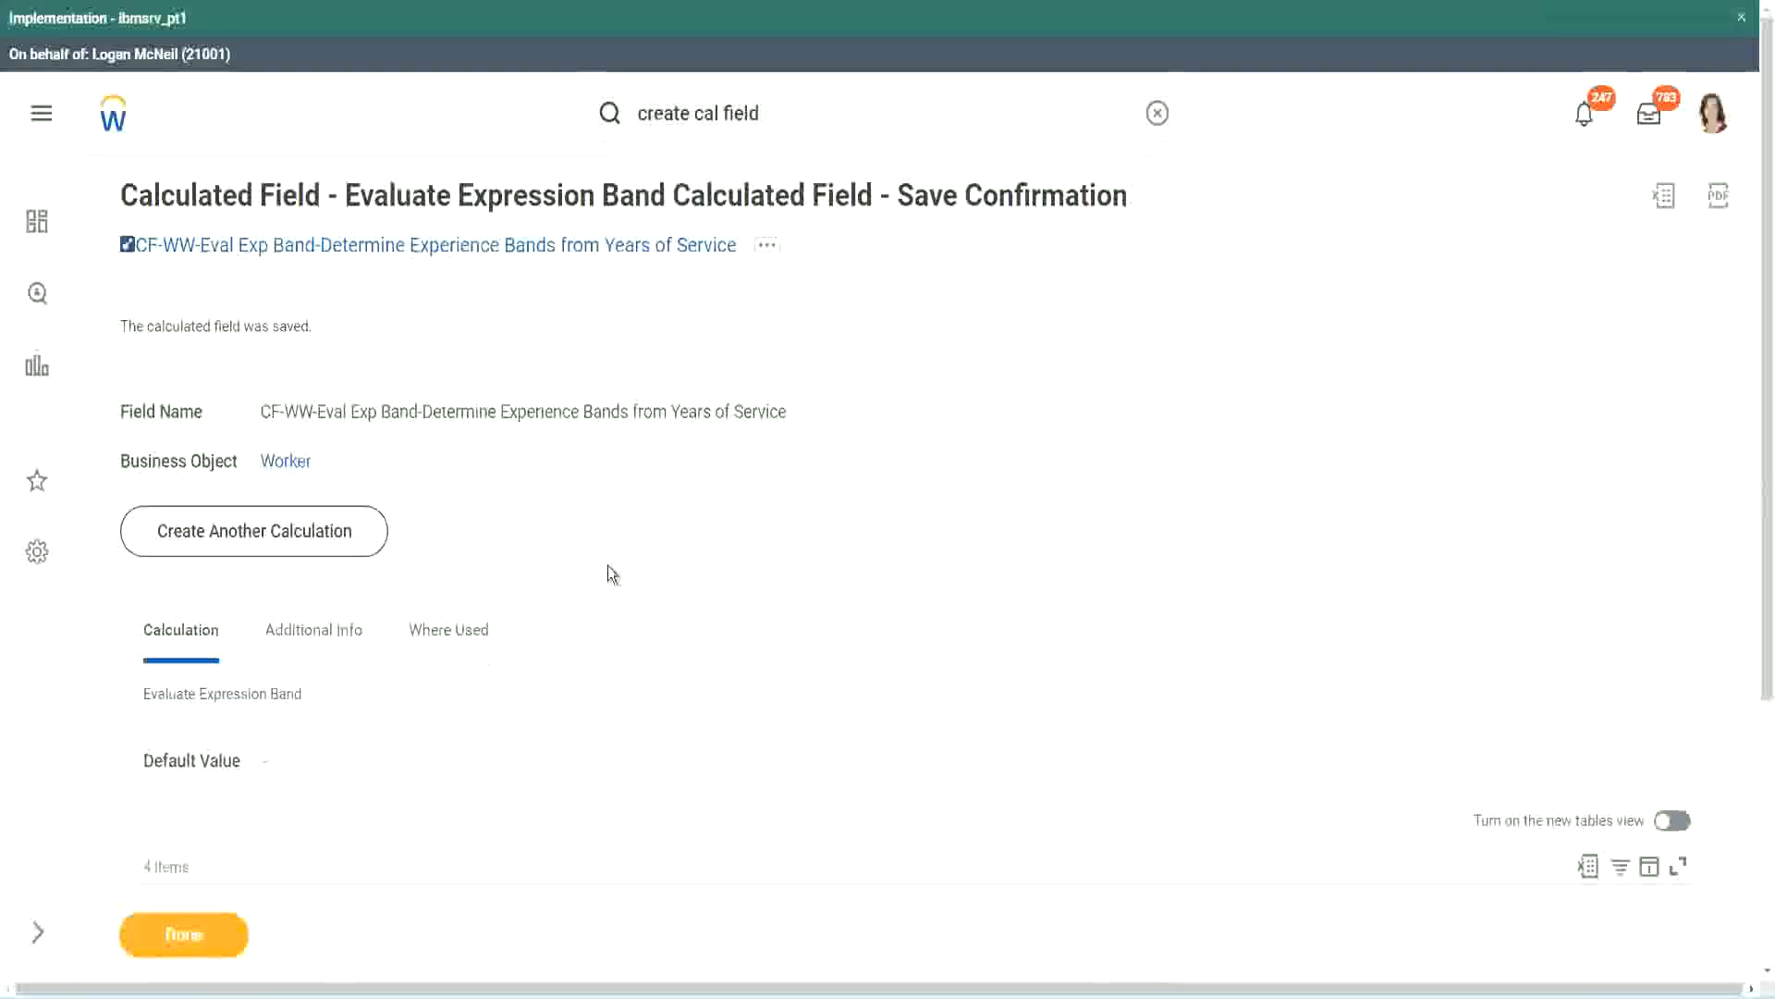
Review the return values of the four conditions in the saved calculated field and copy the field's name
{"action": "scroll", "coordinate": [610, 568], "scroll_direction": "down", "scroll_amount": 3}
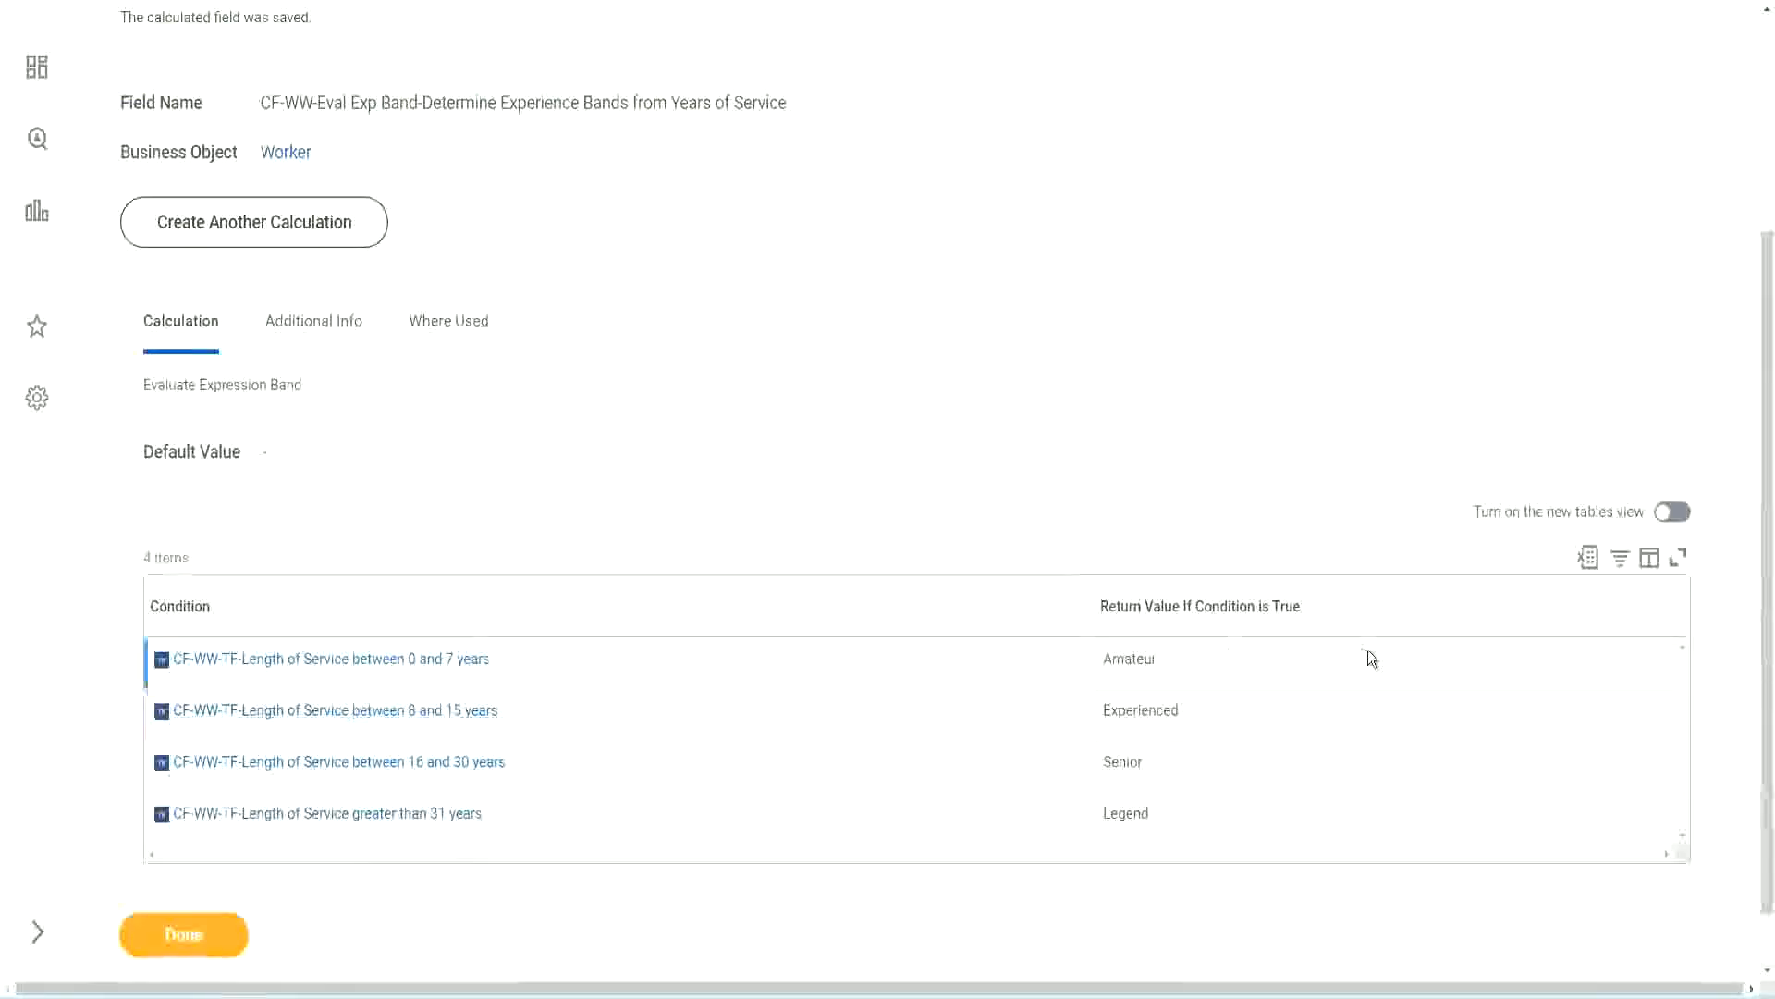
{"action": "double_click", "coordinate": [1133, 658]}
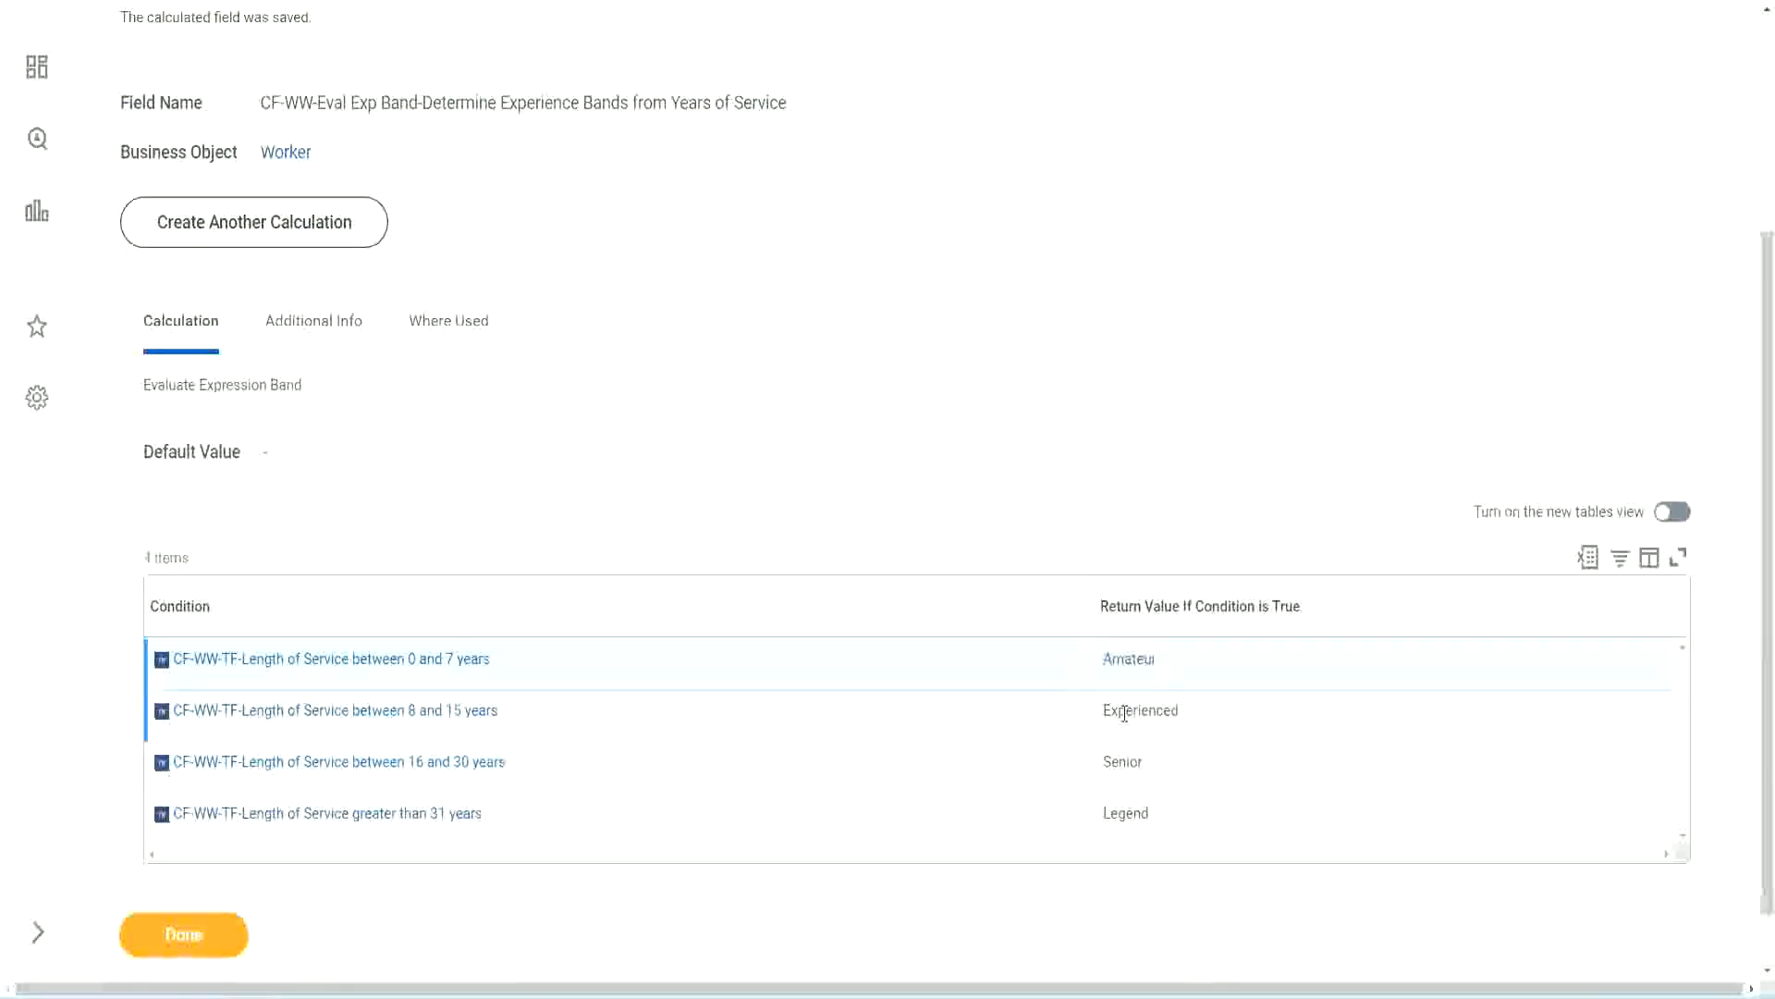
{"action": "double_click", "coordinate": [1129, 712]}
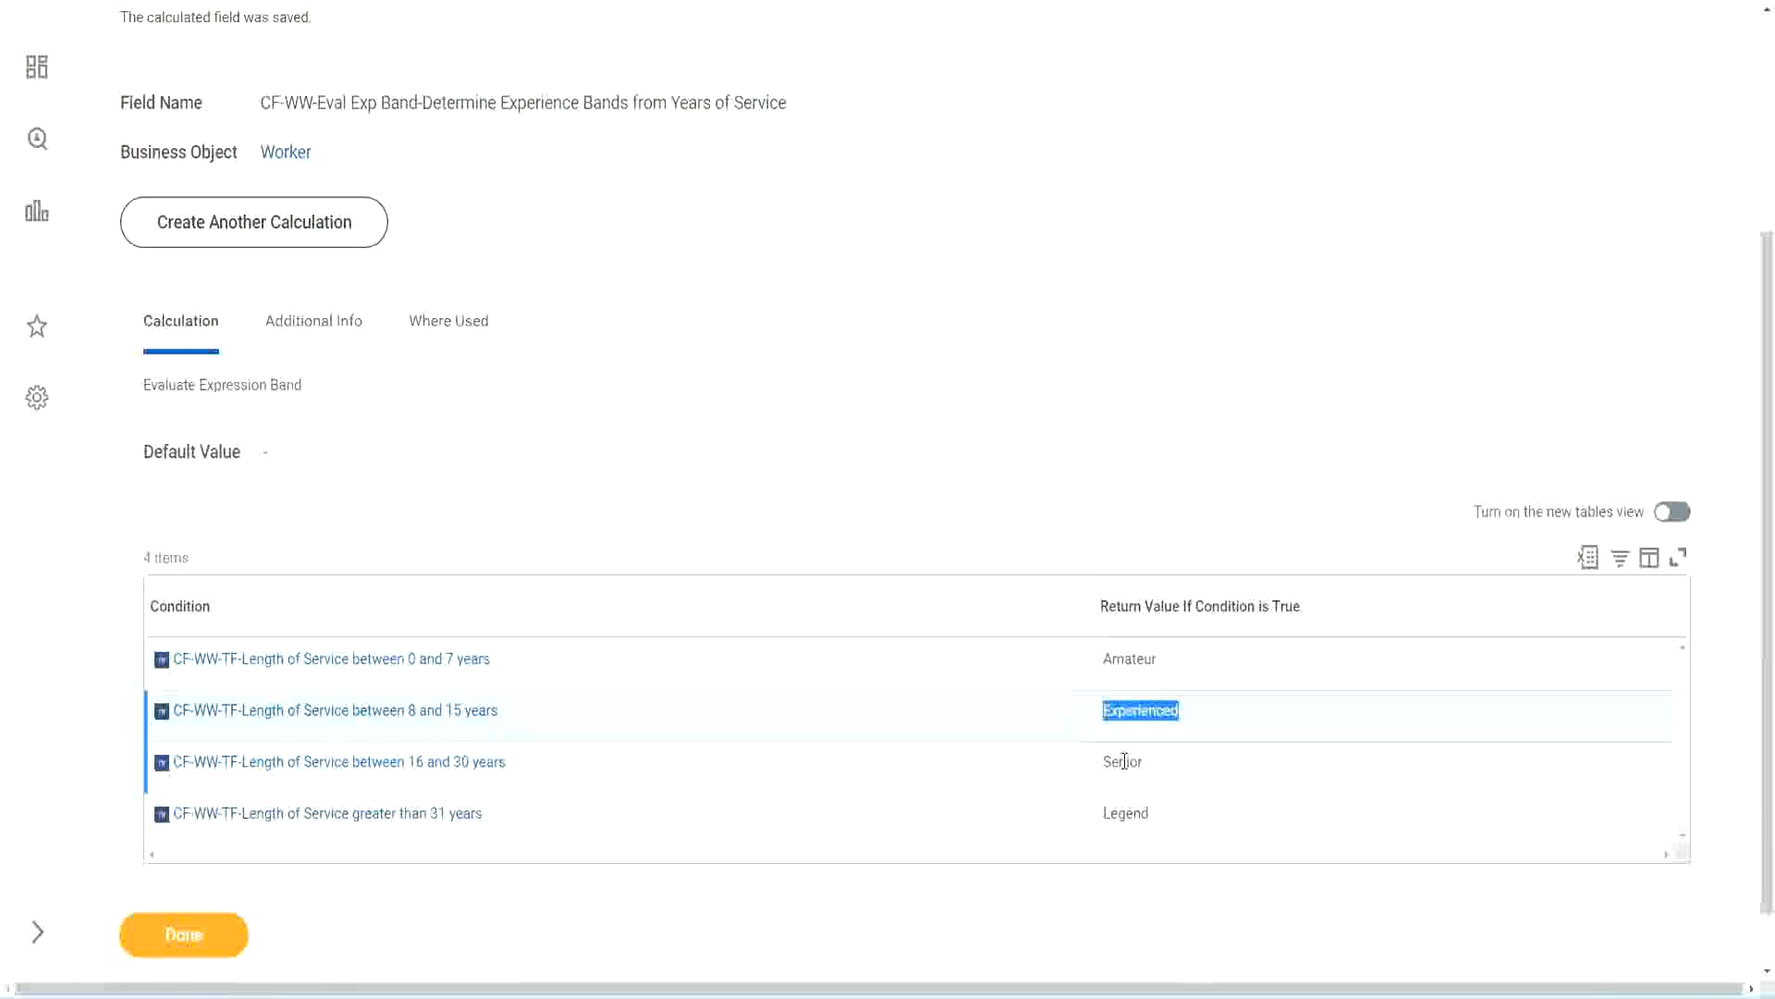
{"action": "double_click", "coordinate": [1123, 761]}
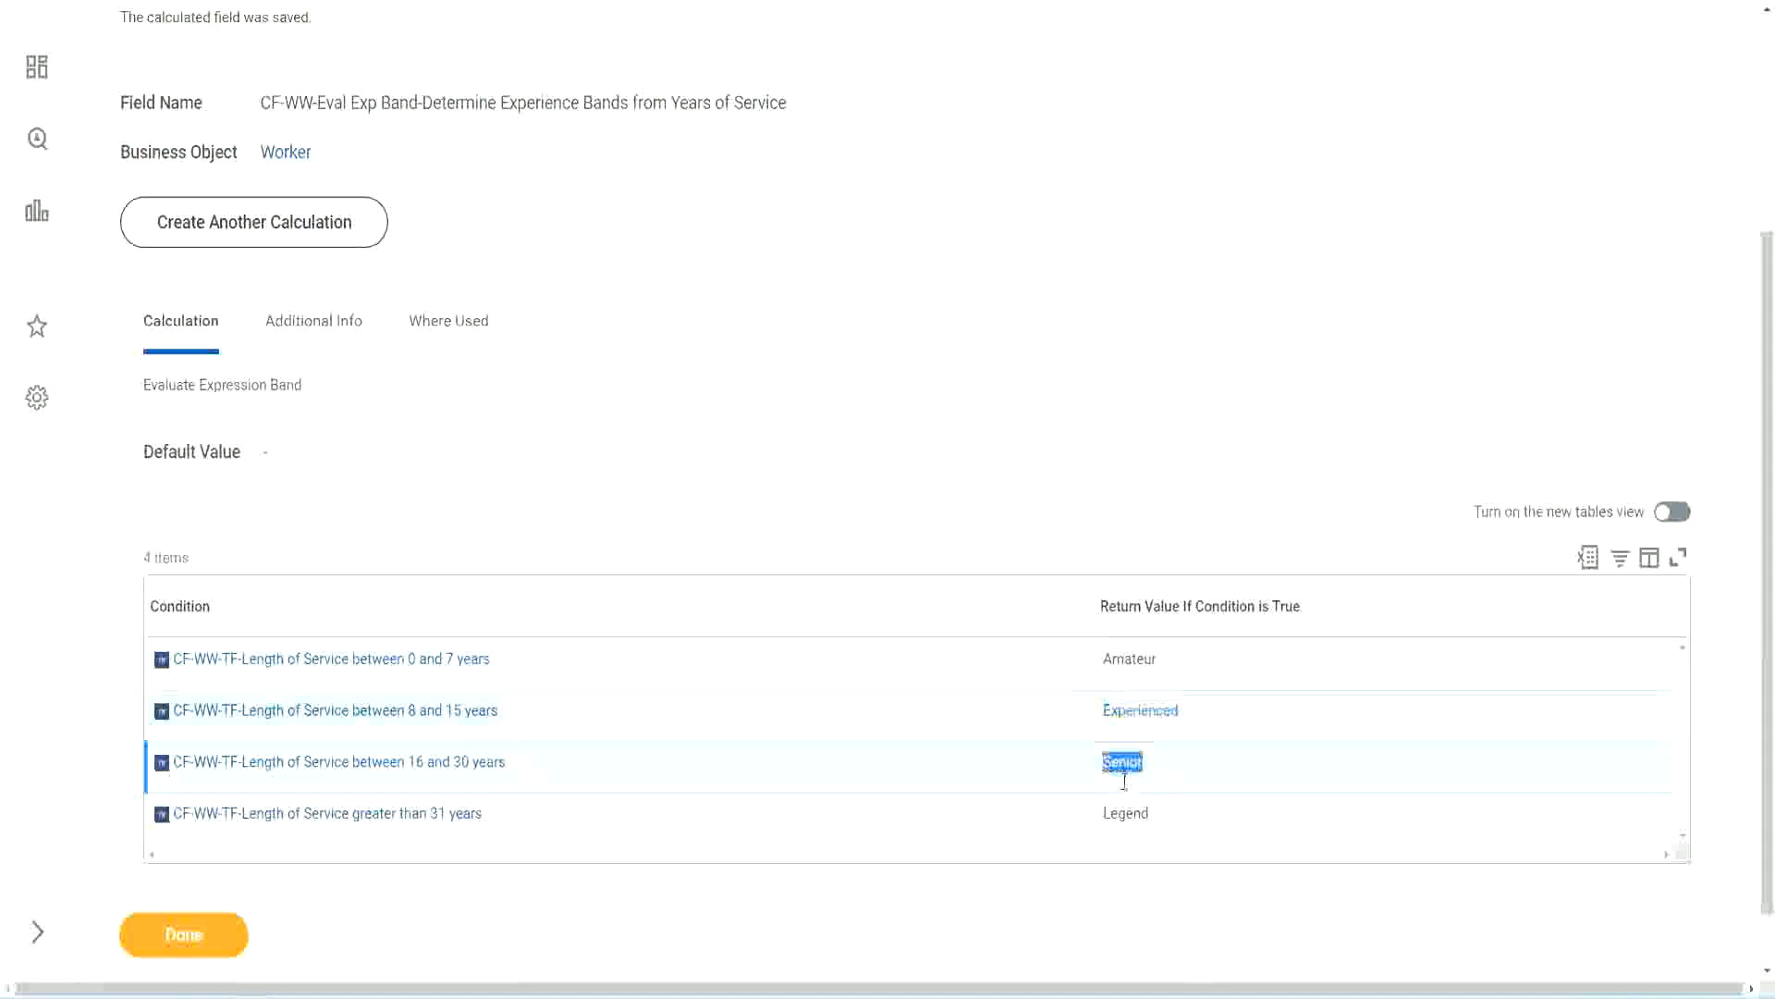
{"action": "left_click", "coordinate": [1128, 808]}
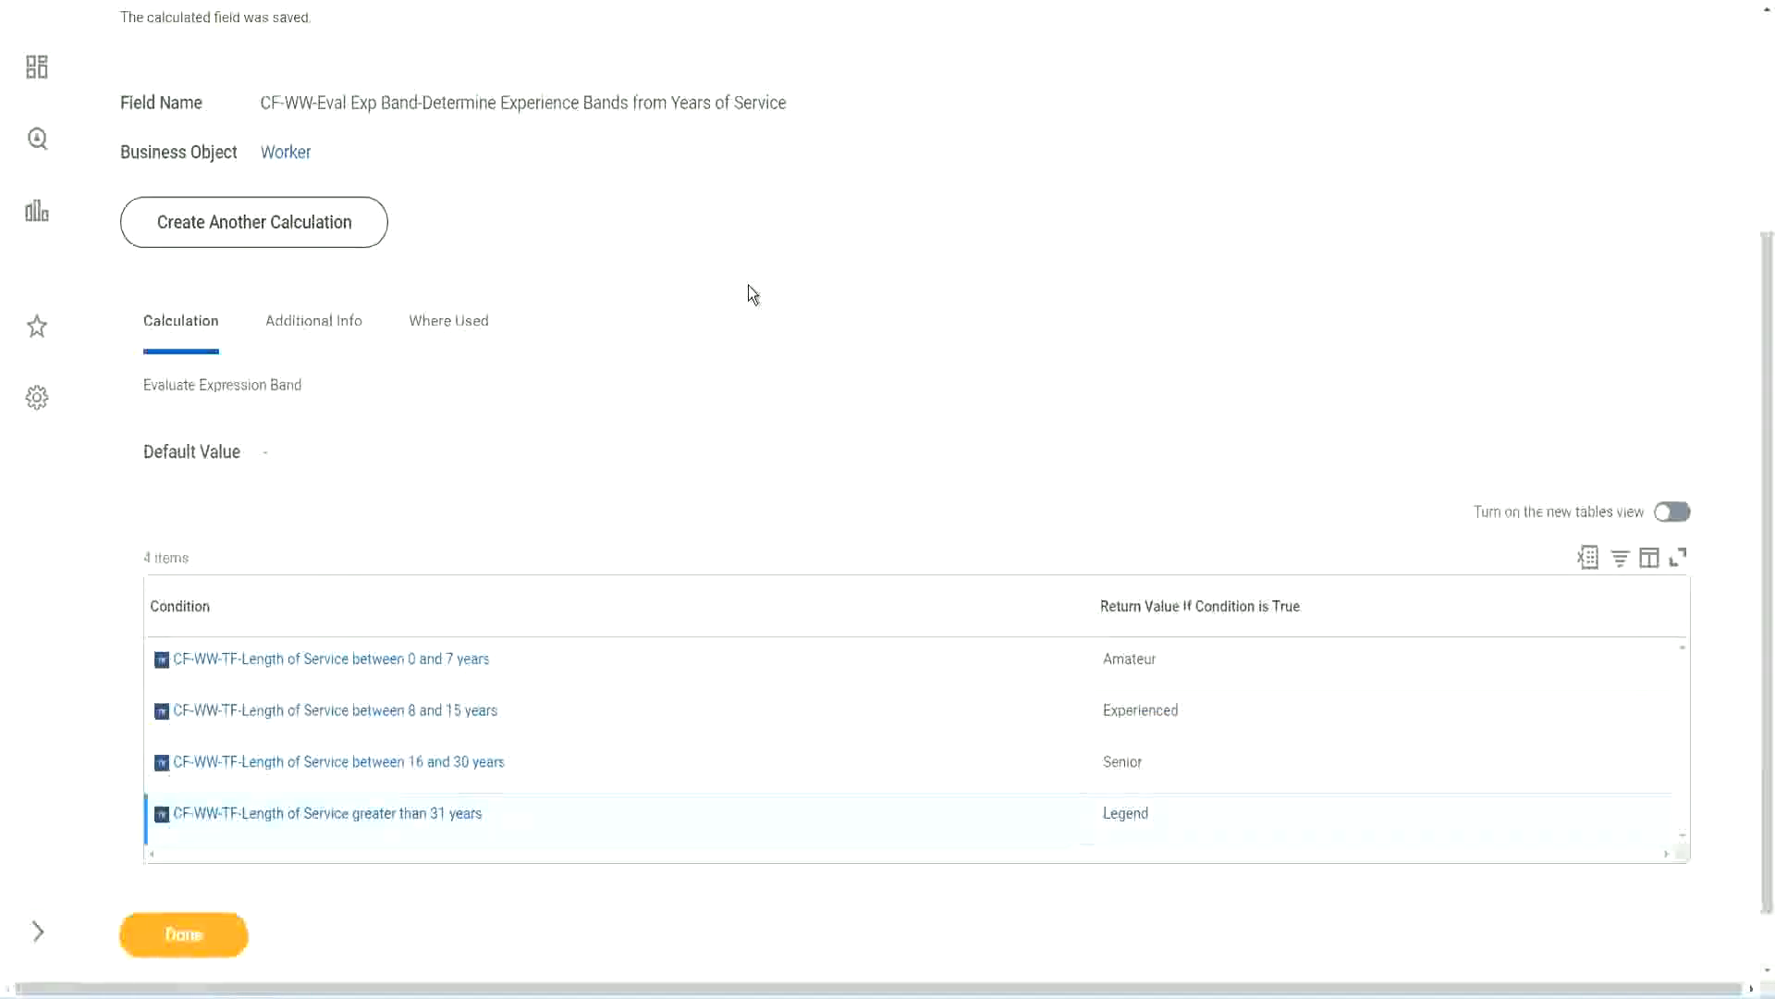
{"action": "scroll", "coordinate": [752, 294], "scroll_direction": "up", "scroll_amount": 3}
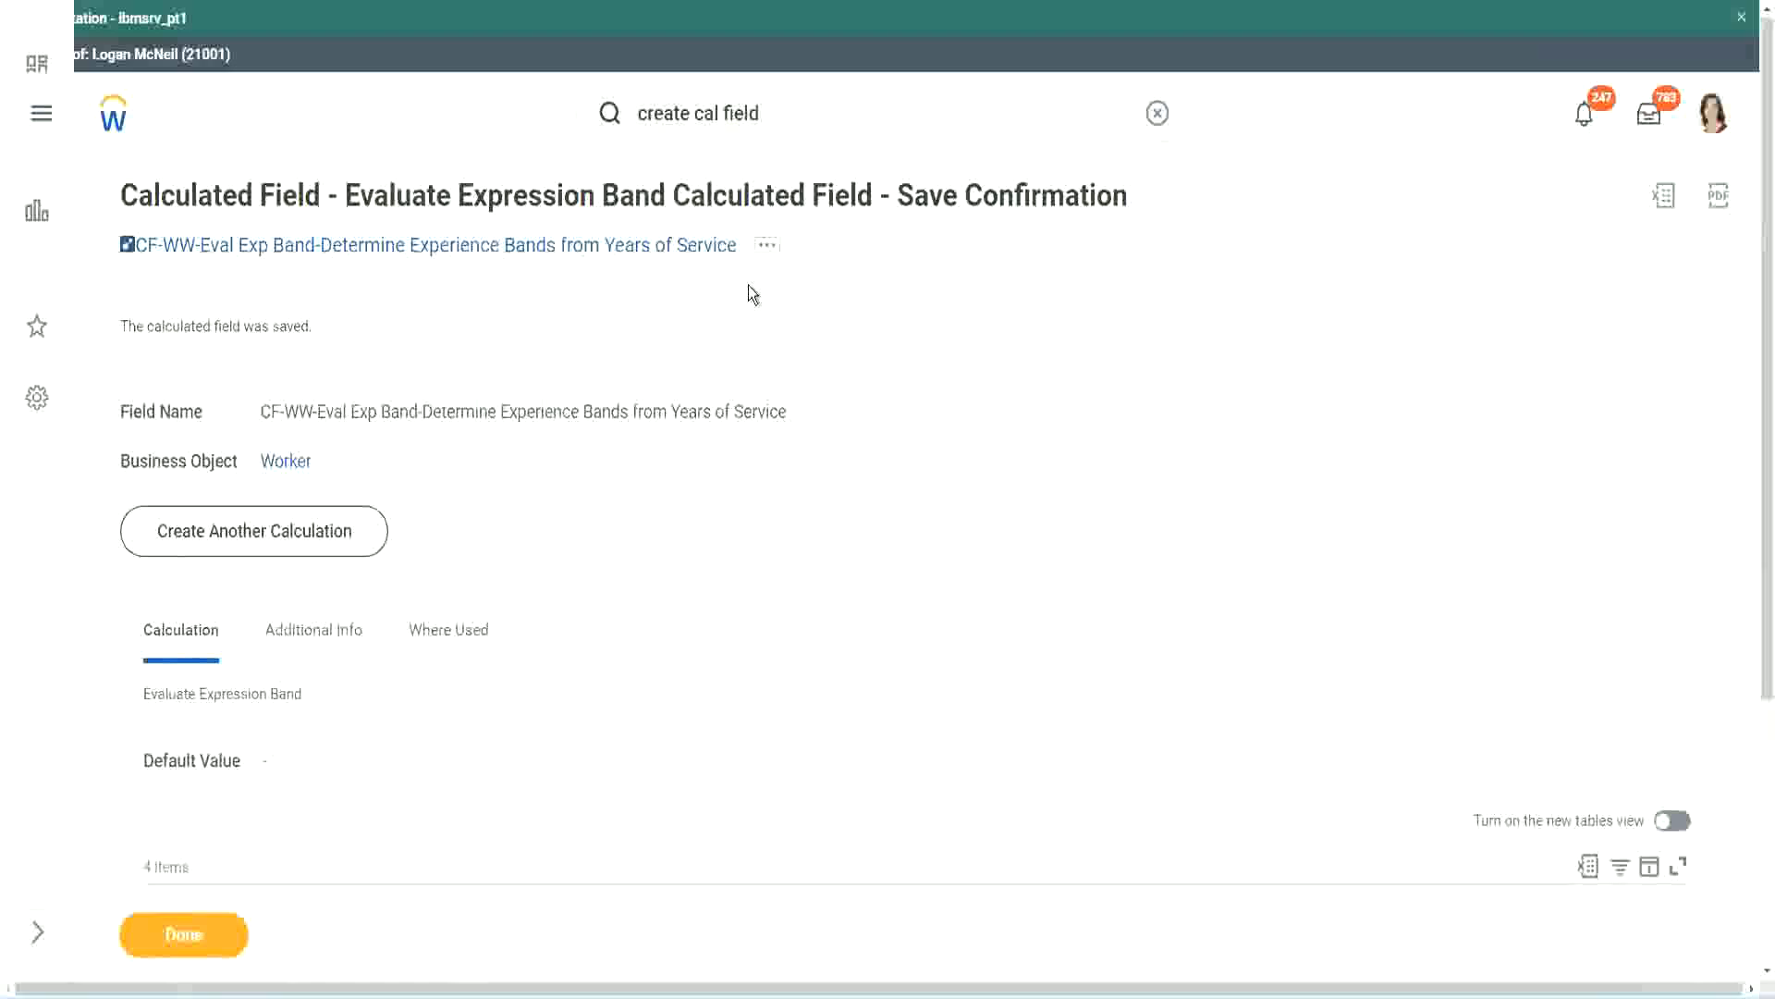
{"action": "right_click", "coordinate": [581, 253]}
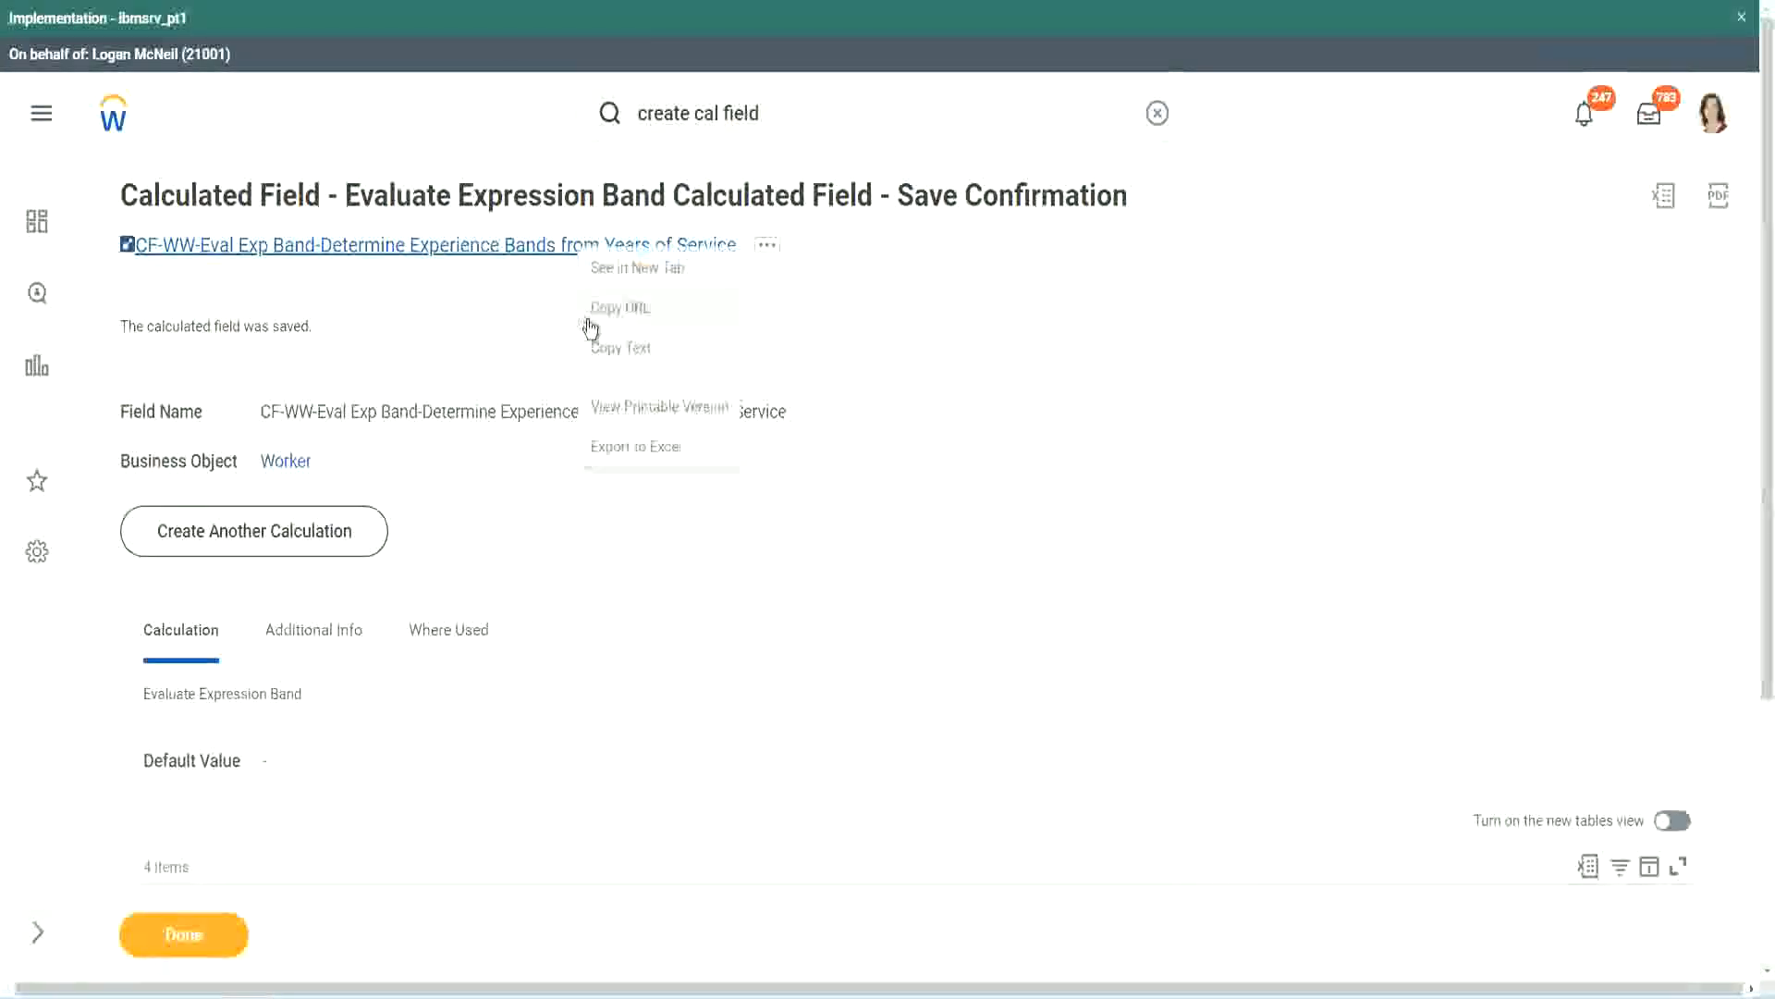
{"action": "left_click", "coordinate": [614, 347]}
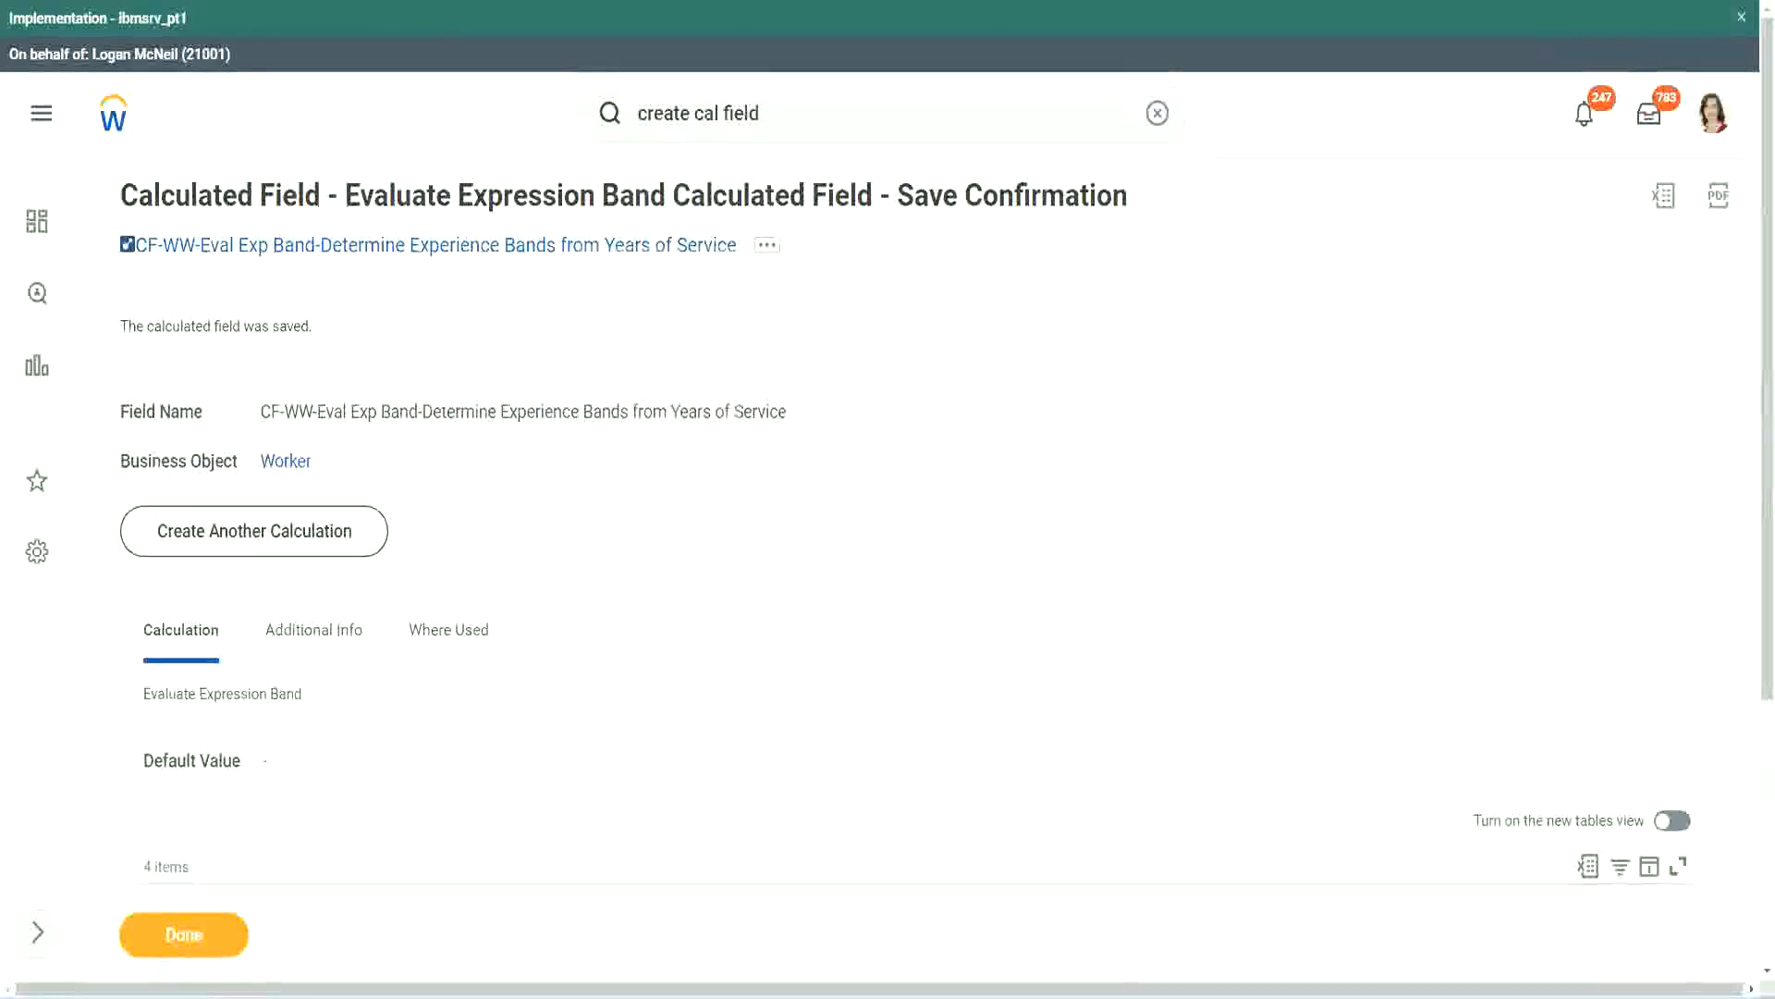
{"action": "scroll", "coordinate": [586, 716], "scroll_direction": "down", "scroll_amount": 2}
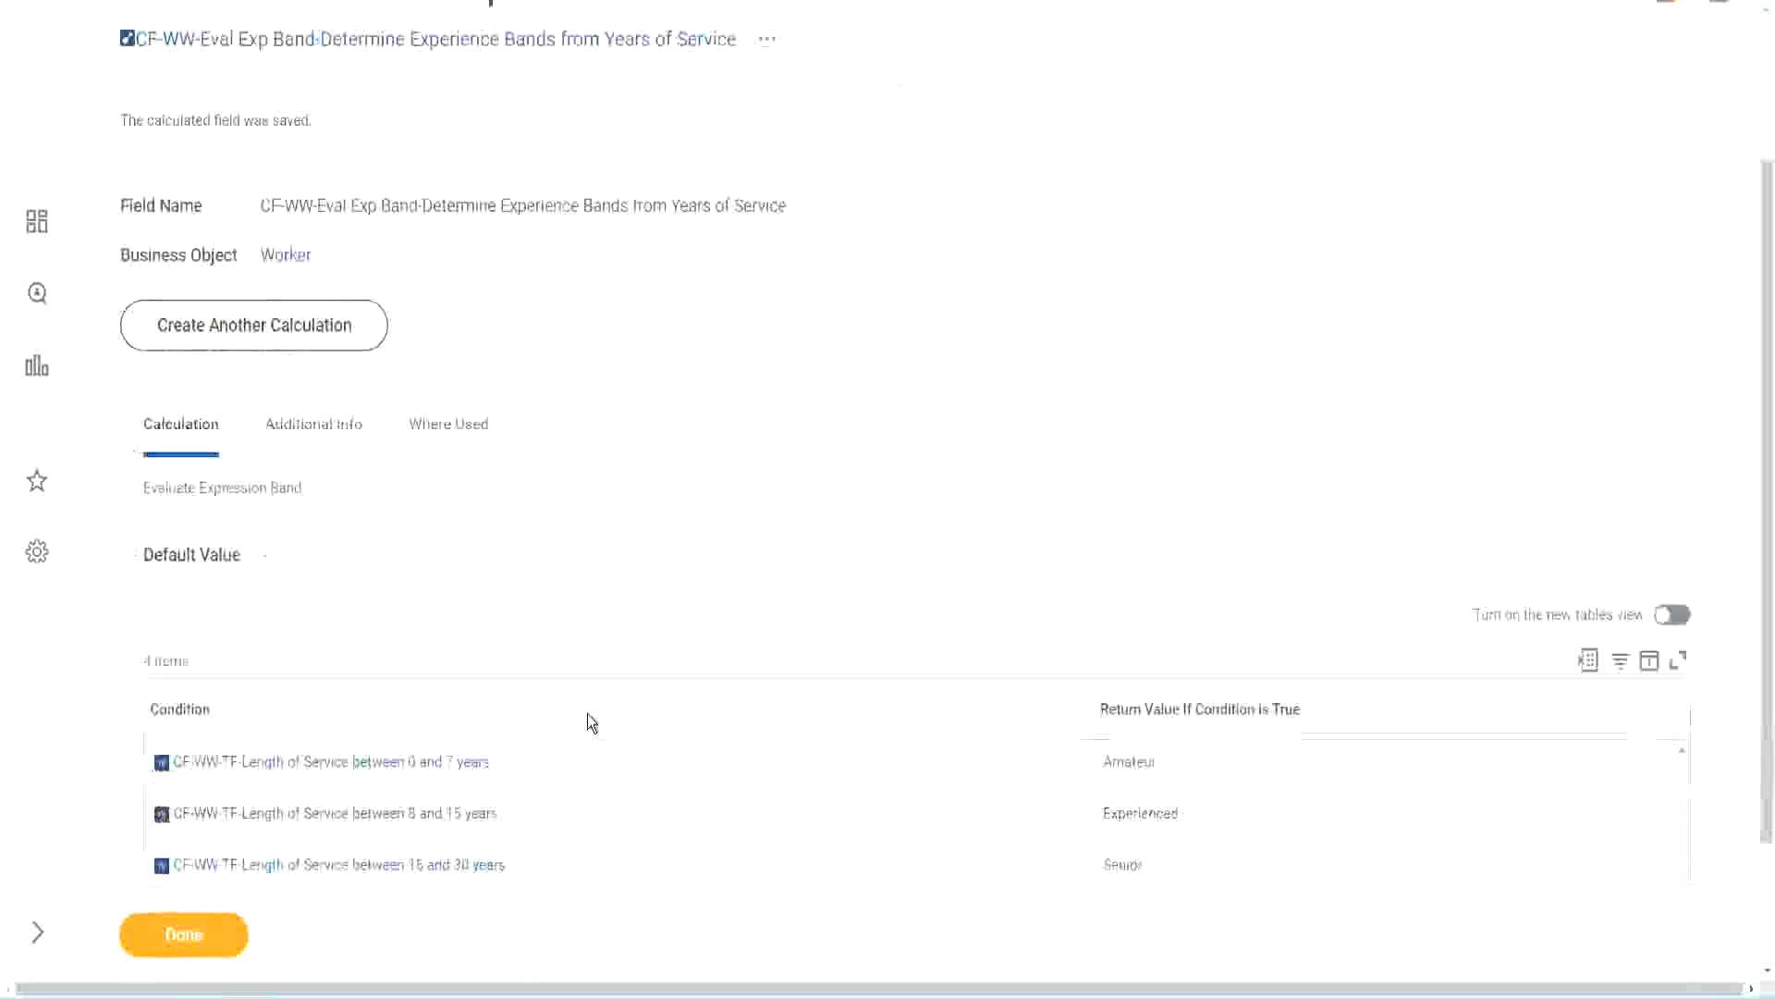
{"action": "scroll", "coordinate": [586, 714], "scroll_direction": "down", "scroll_amount": 1}
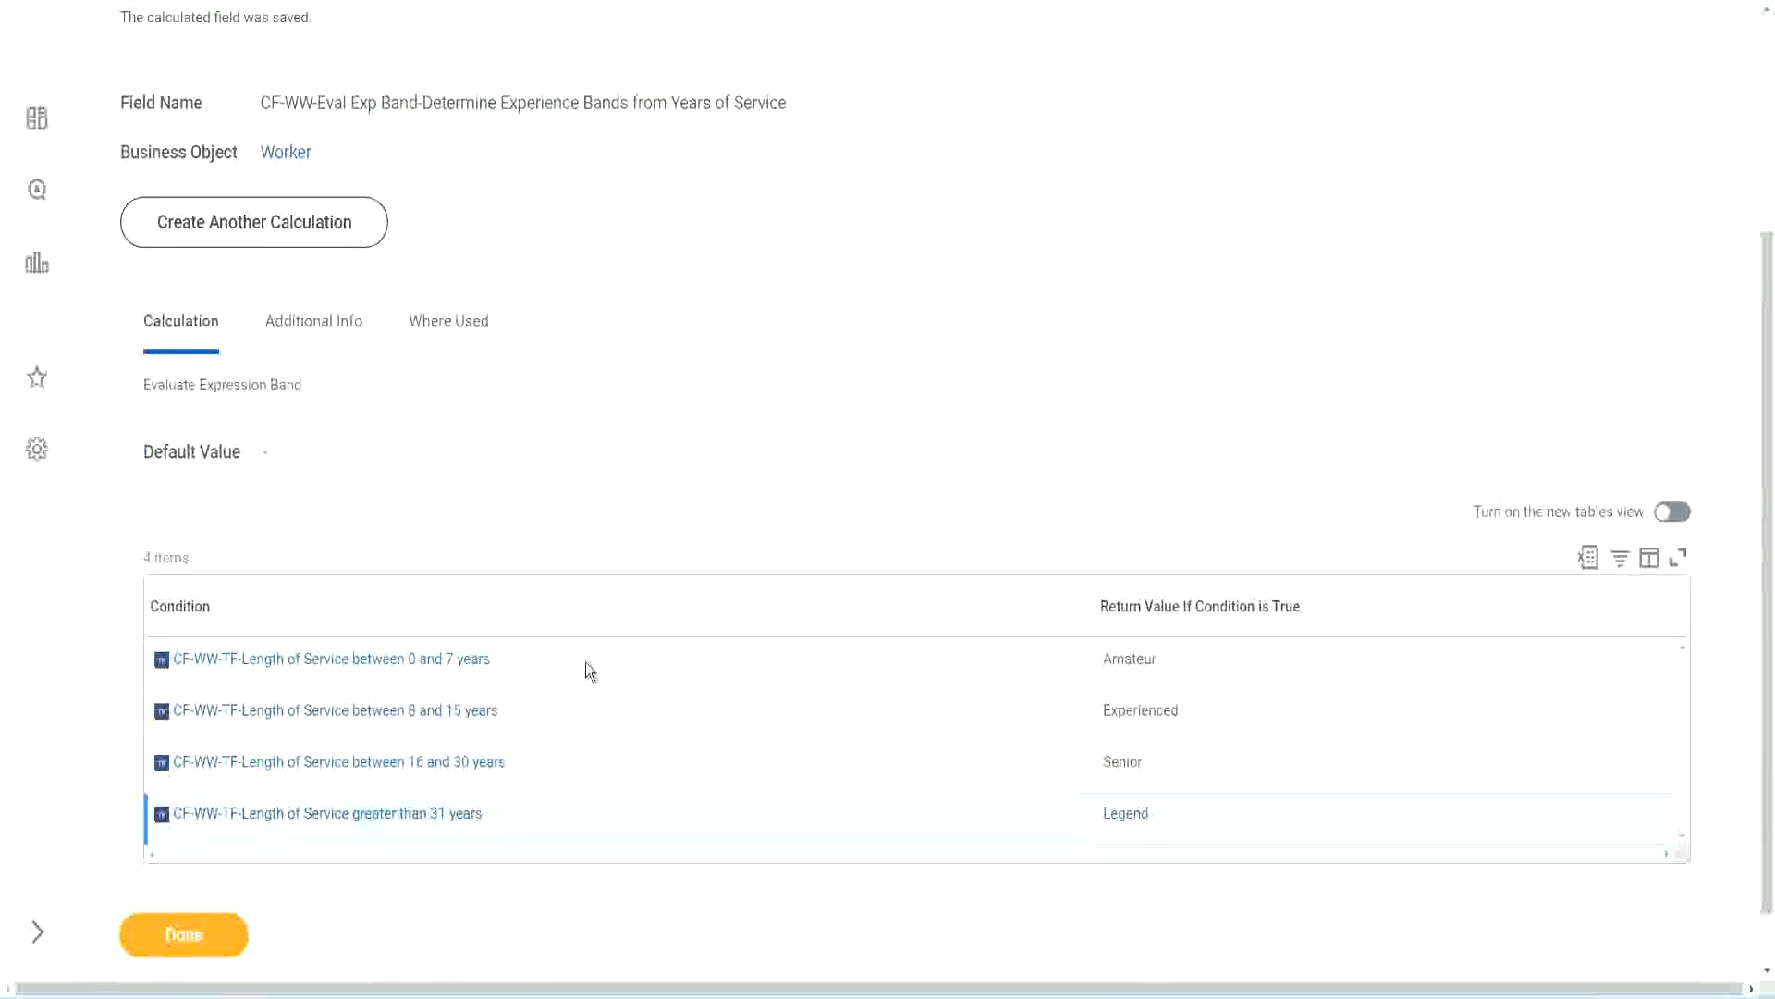
{"action": "scroll", "coordinate": [608, 647], "scroll_direction": "down", "scroll_amount": 1}
{"action": "scroll", "coordinate": [618, 416], "scroll_direction": "up", "scroll_amount": 2}
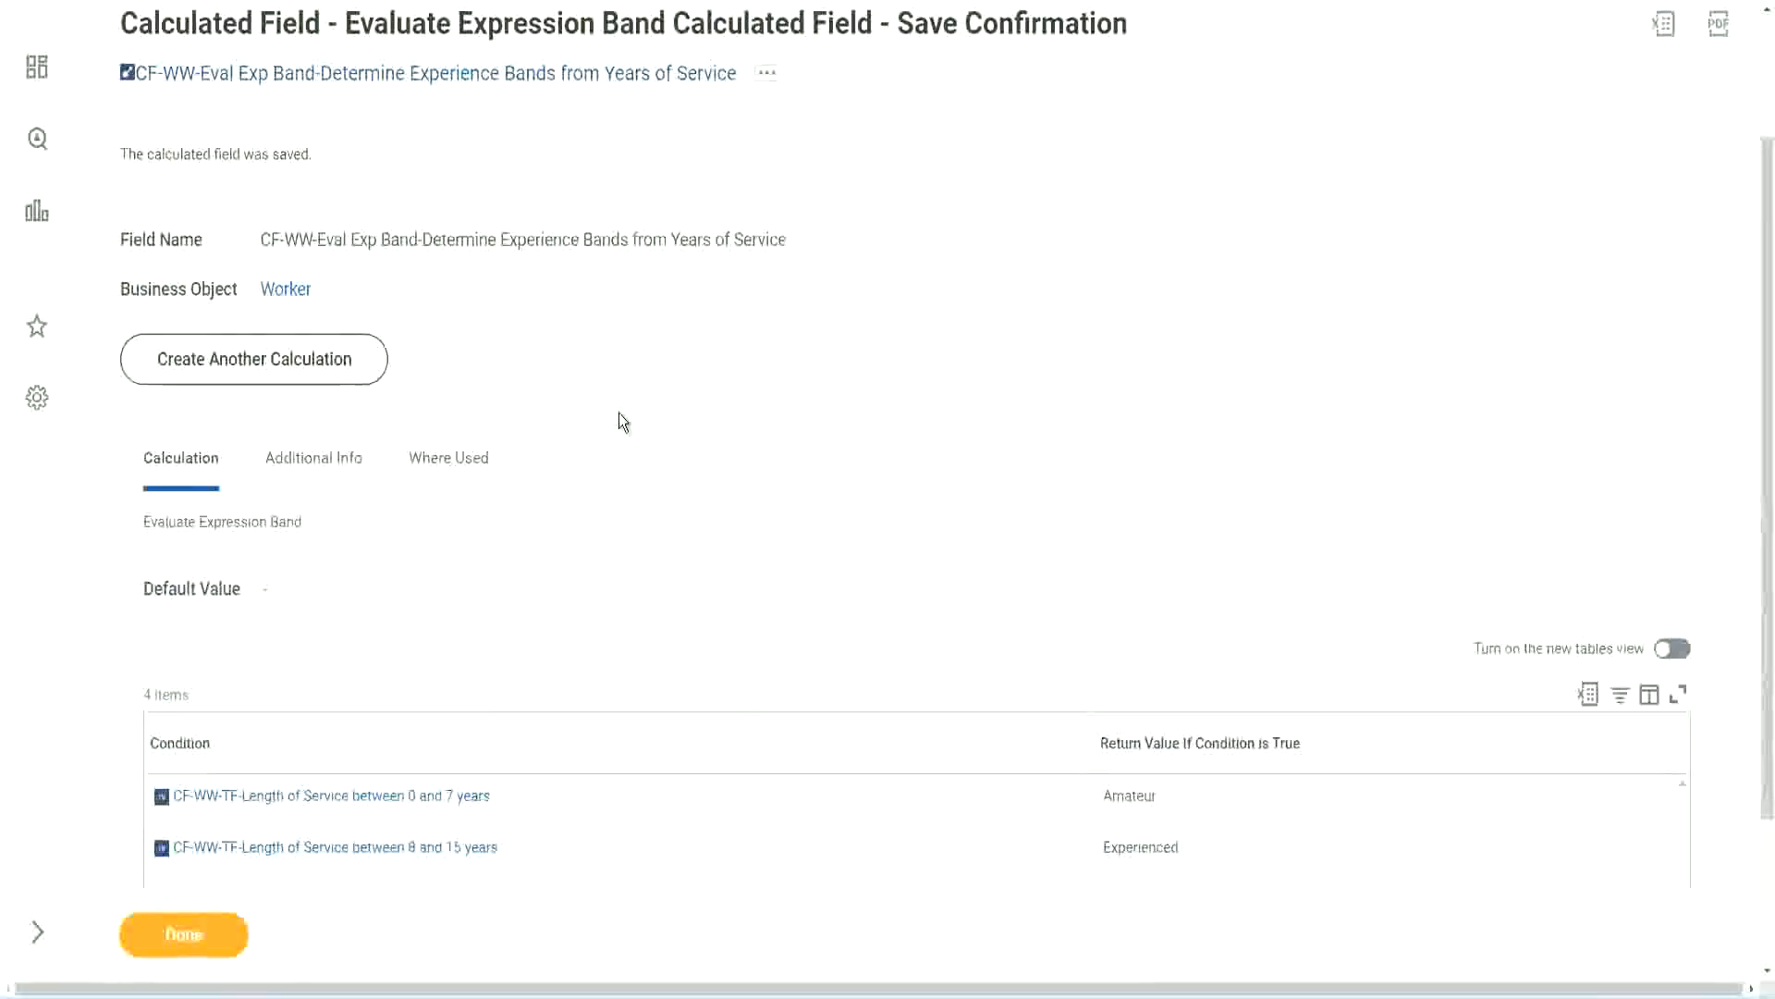
{"action": "scroll", "coordinate": [619, 412], "scroll_direction": "down", "scroll_amount": 2}
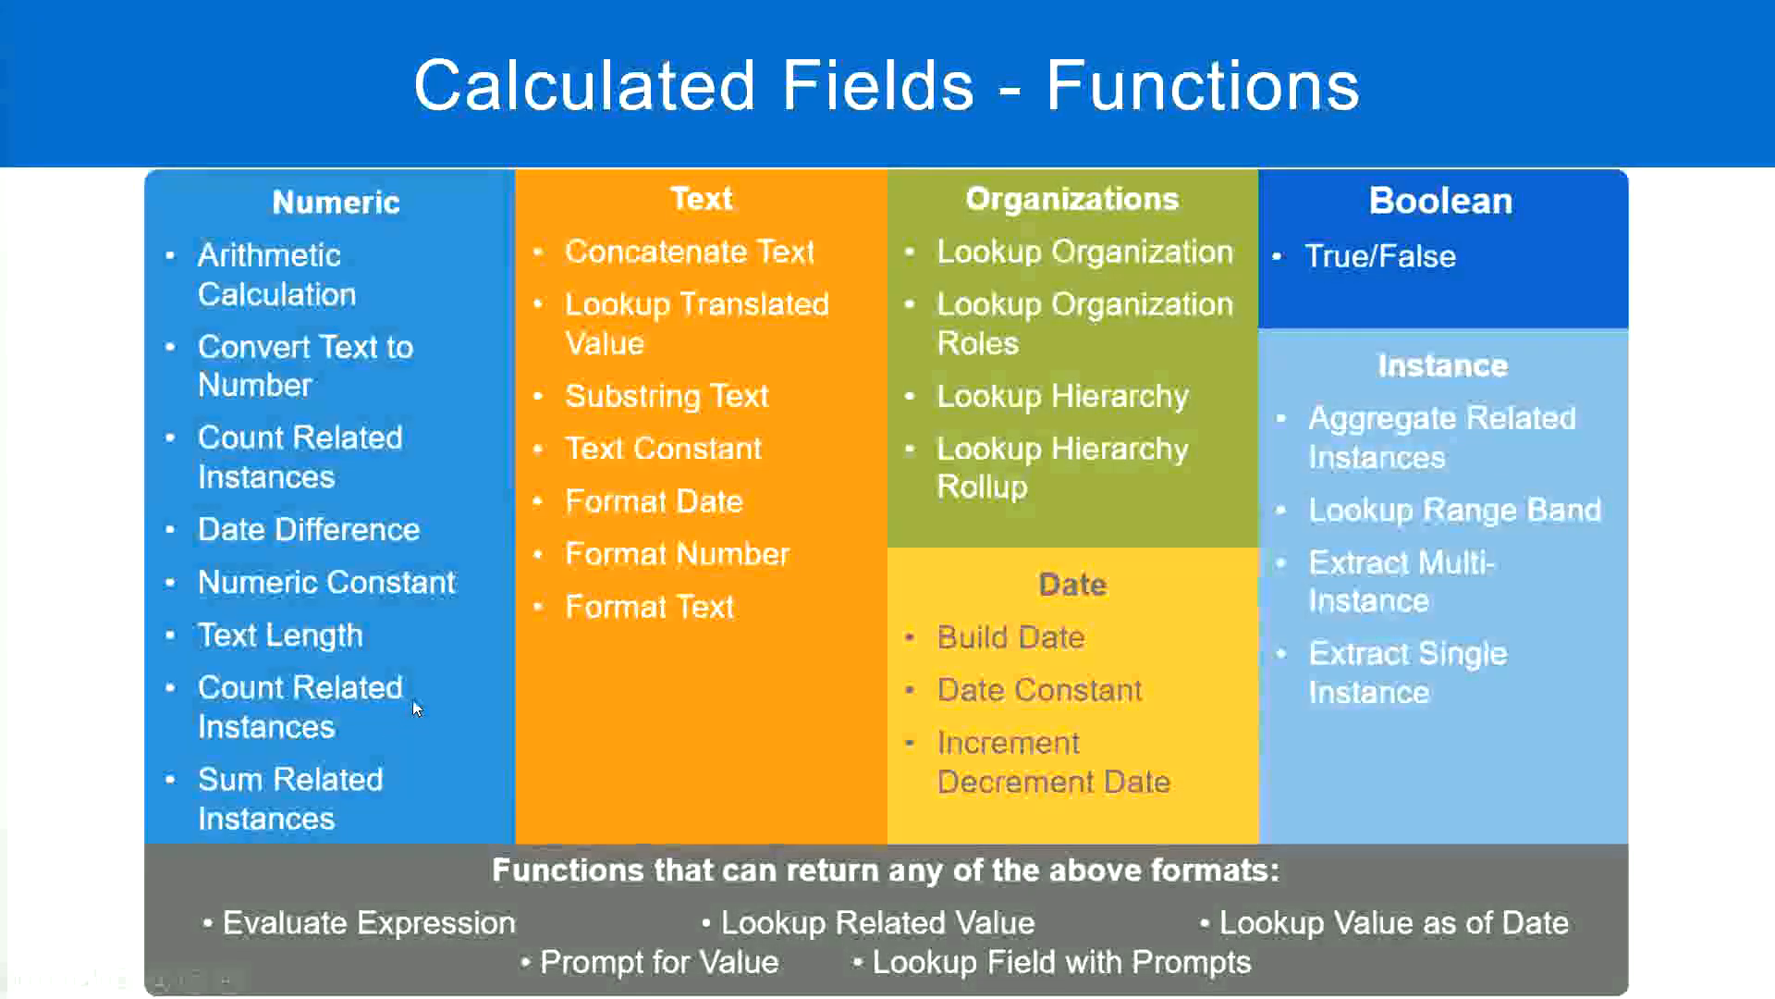
{"action": "key", "text": "alt+Tab"}
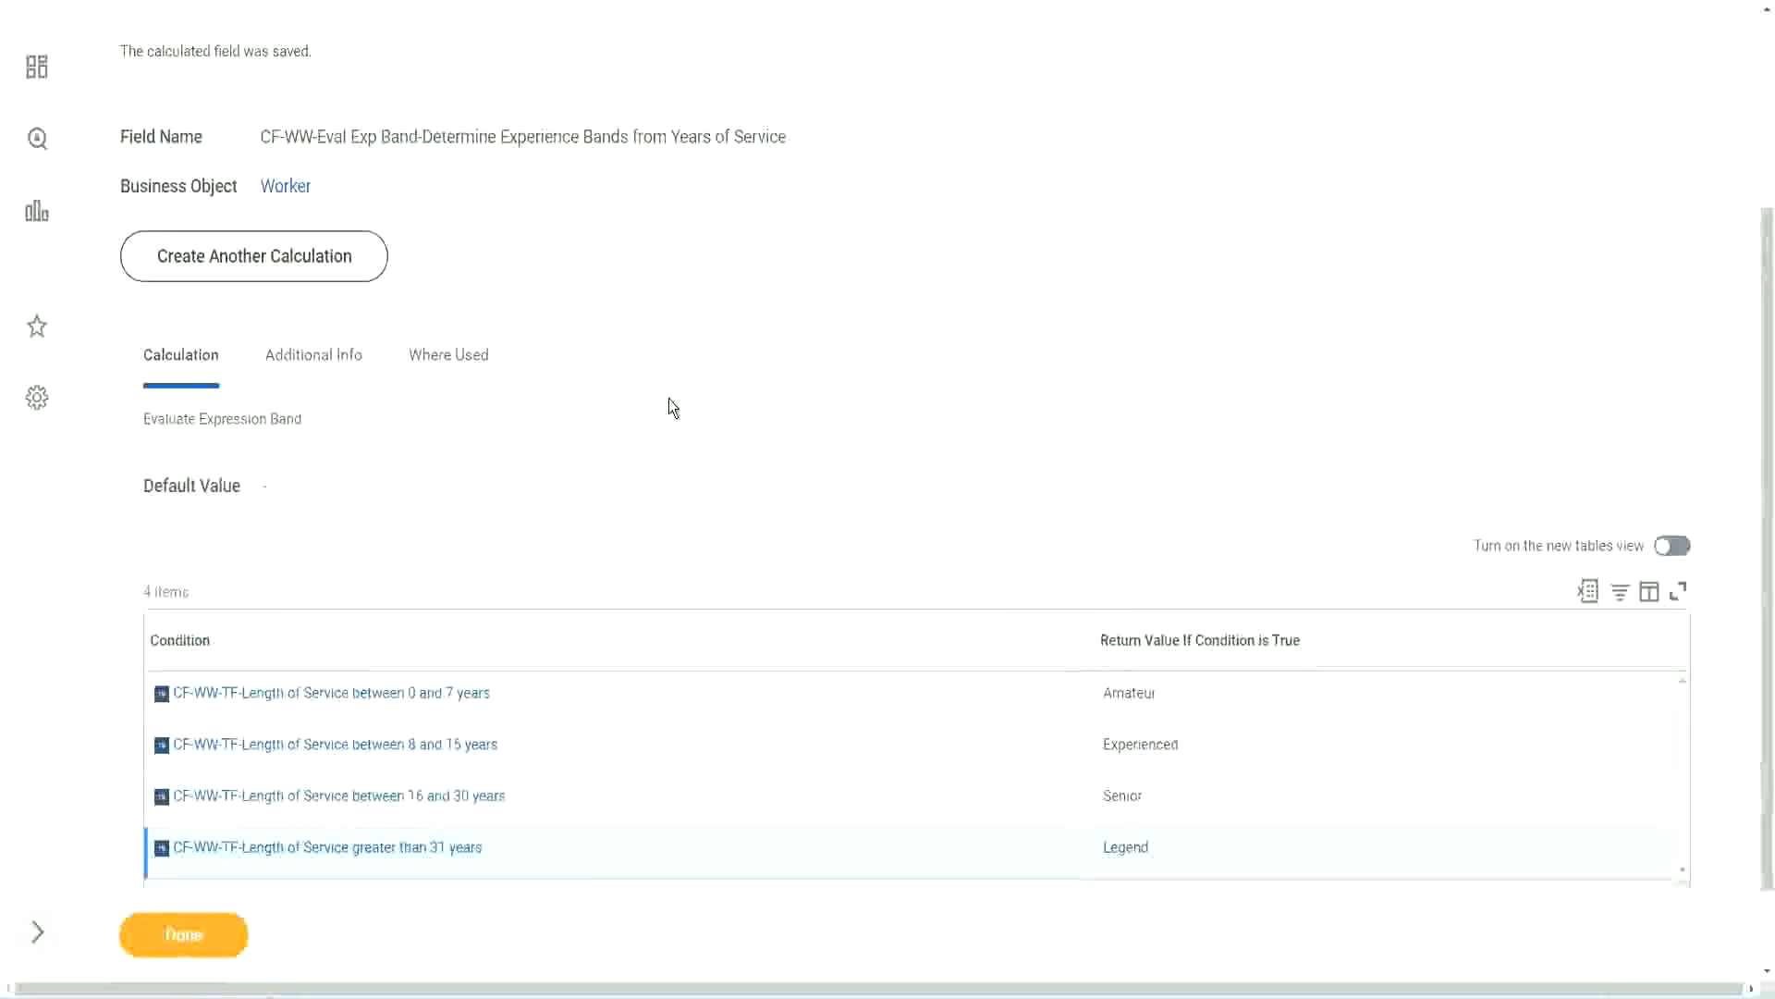
{"action": "scroll", "coordinate": [669, 397], "scroll_direction": "up", "scroll_amount": 3}
{"action": "scroll", "coordinate": [668, 398], "scroll_direction": "down", "scroll_amount": 4}
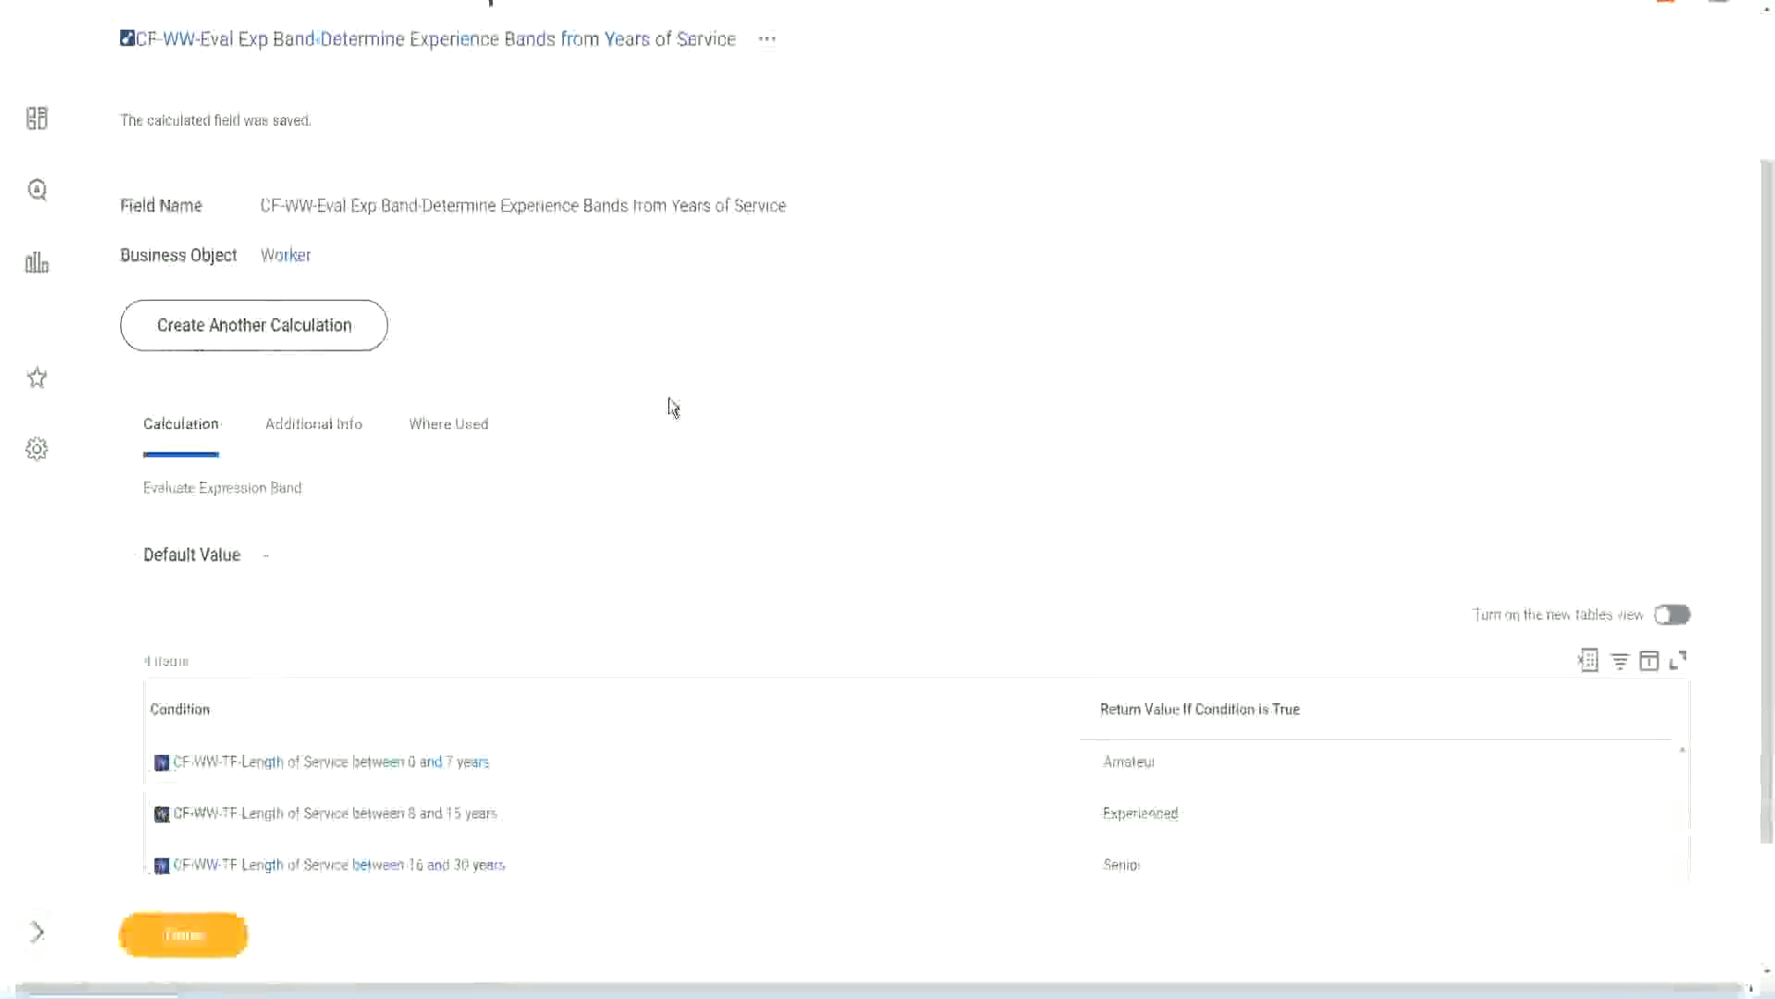
Close the save confirmation and open the WW Employee Details custom report for editing
{"action": "left_click", "coordinate": [206, 930]}
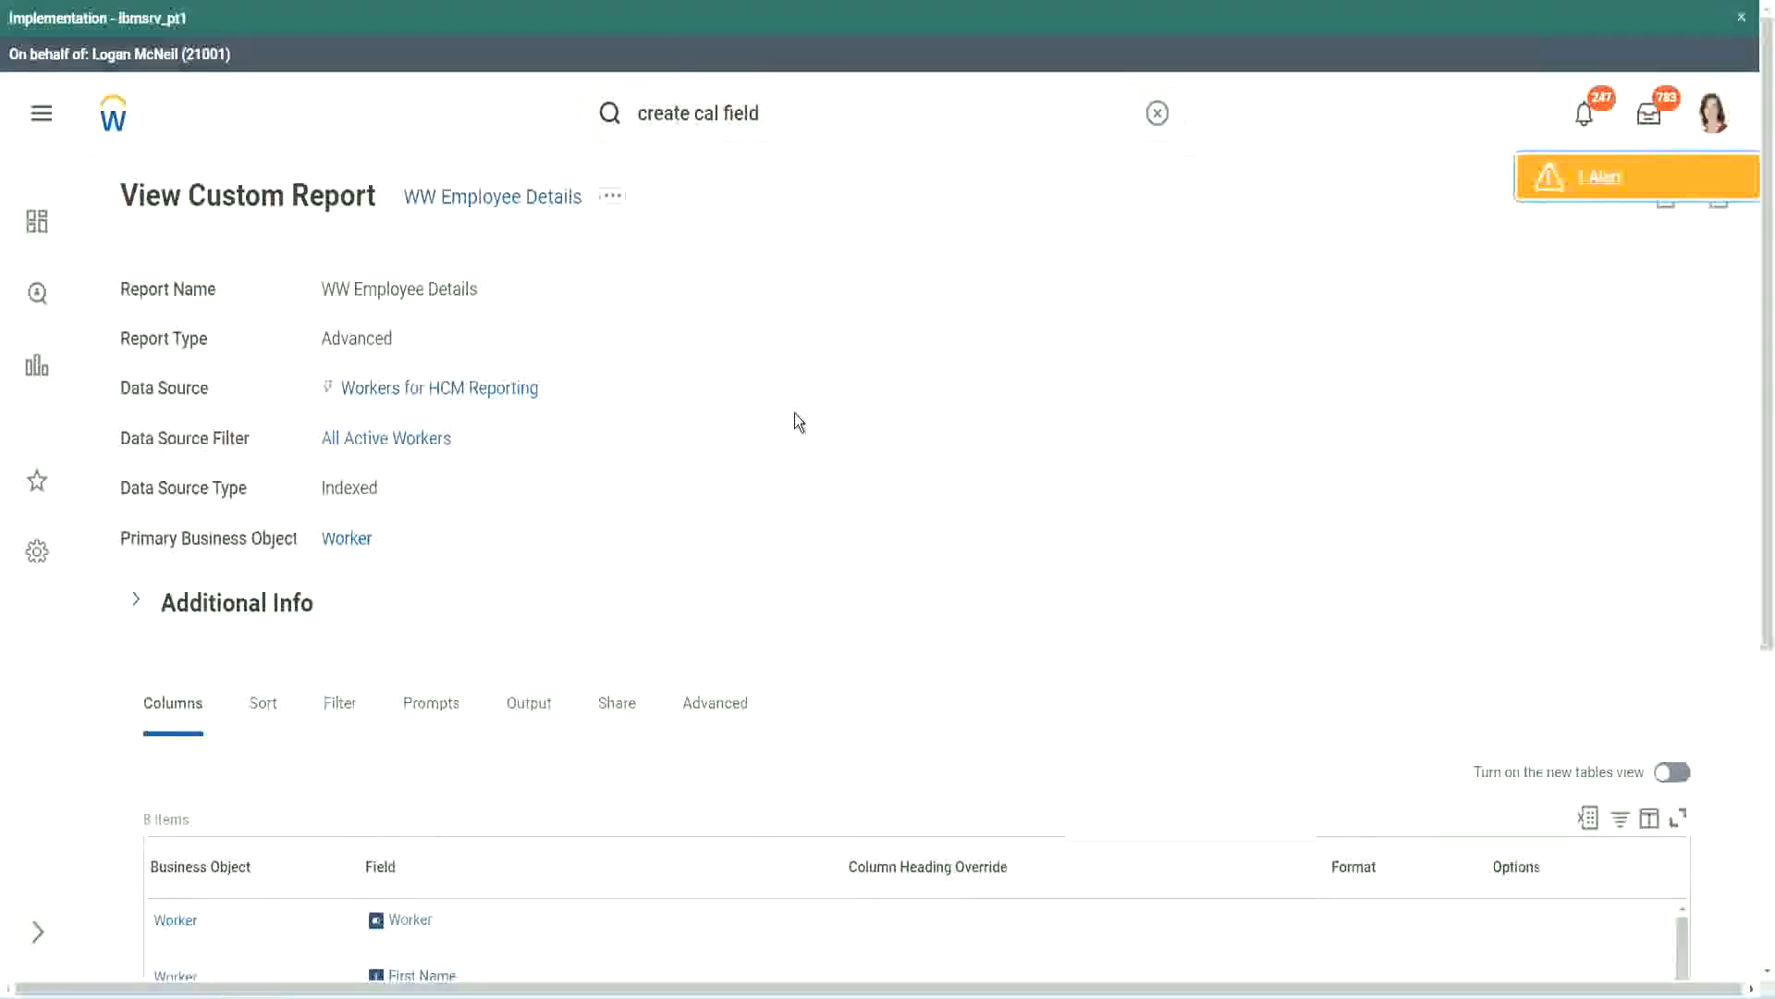
{"action": "scroll", "coordinate": [795, 412], "scroll_direction": "down", "scroll_amount": 3}
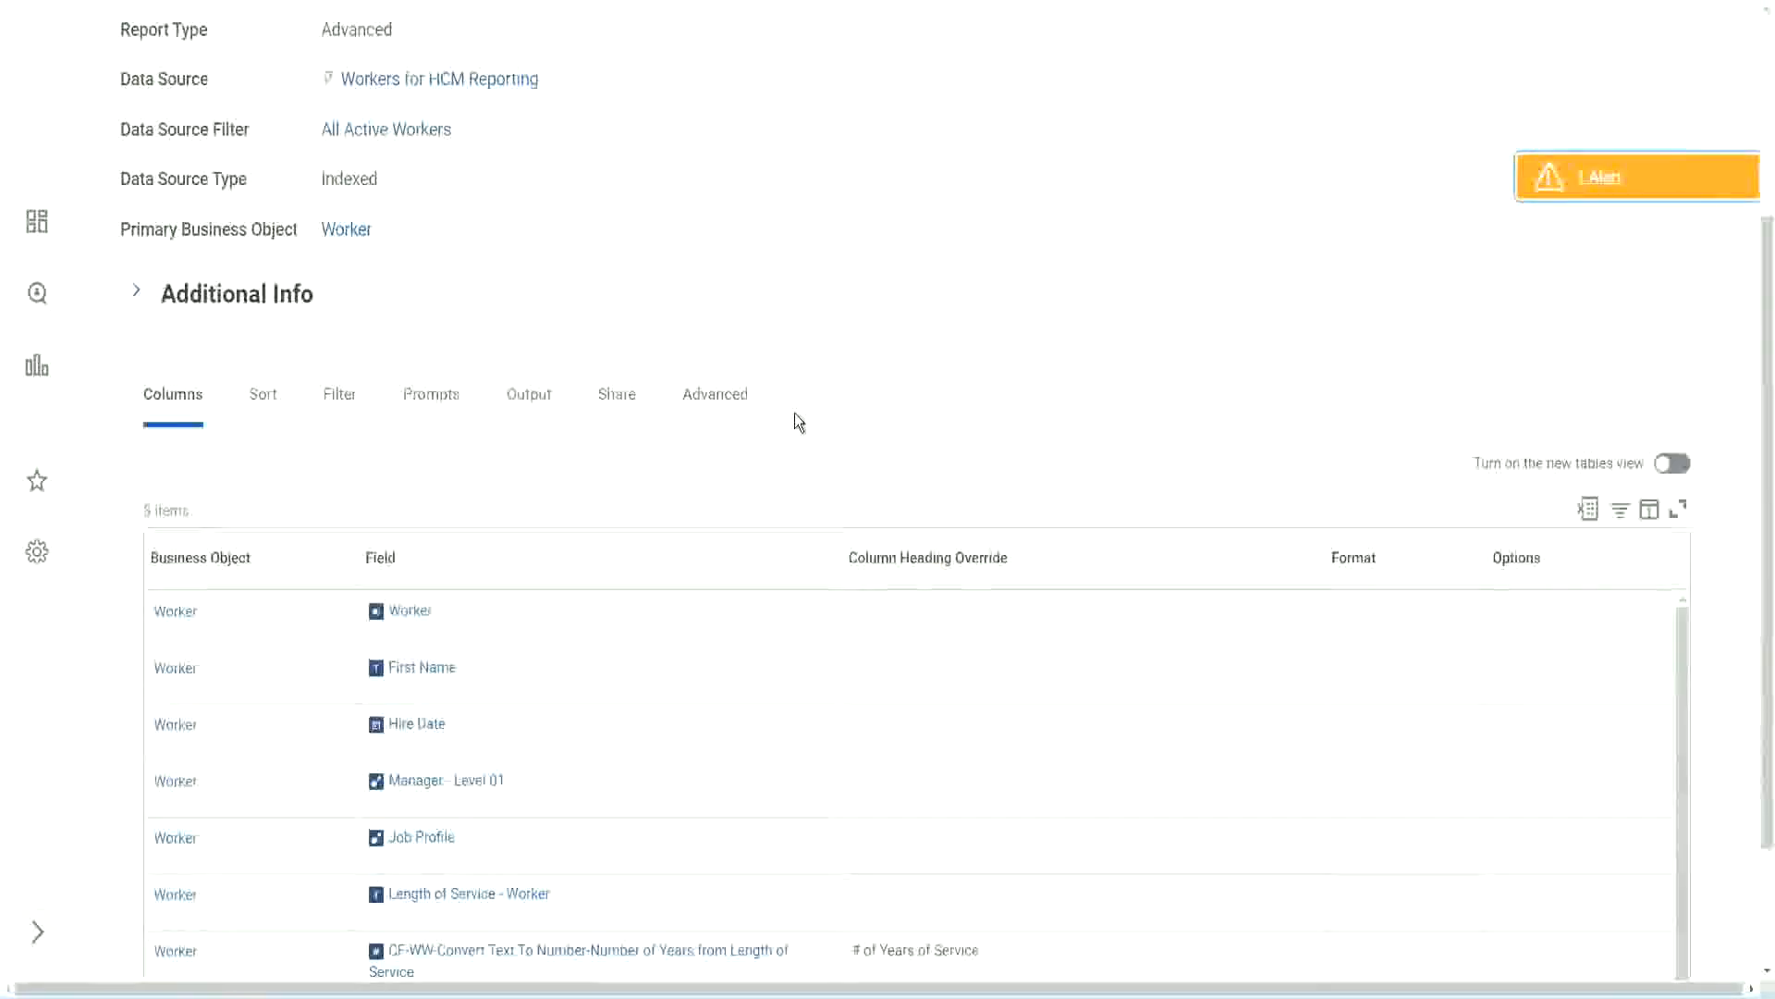
{"action": "scroll", "coordinate": [795, 412], "scroll_direction": "up", "scroll_amount": 3}
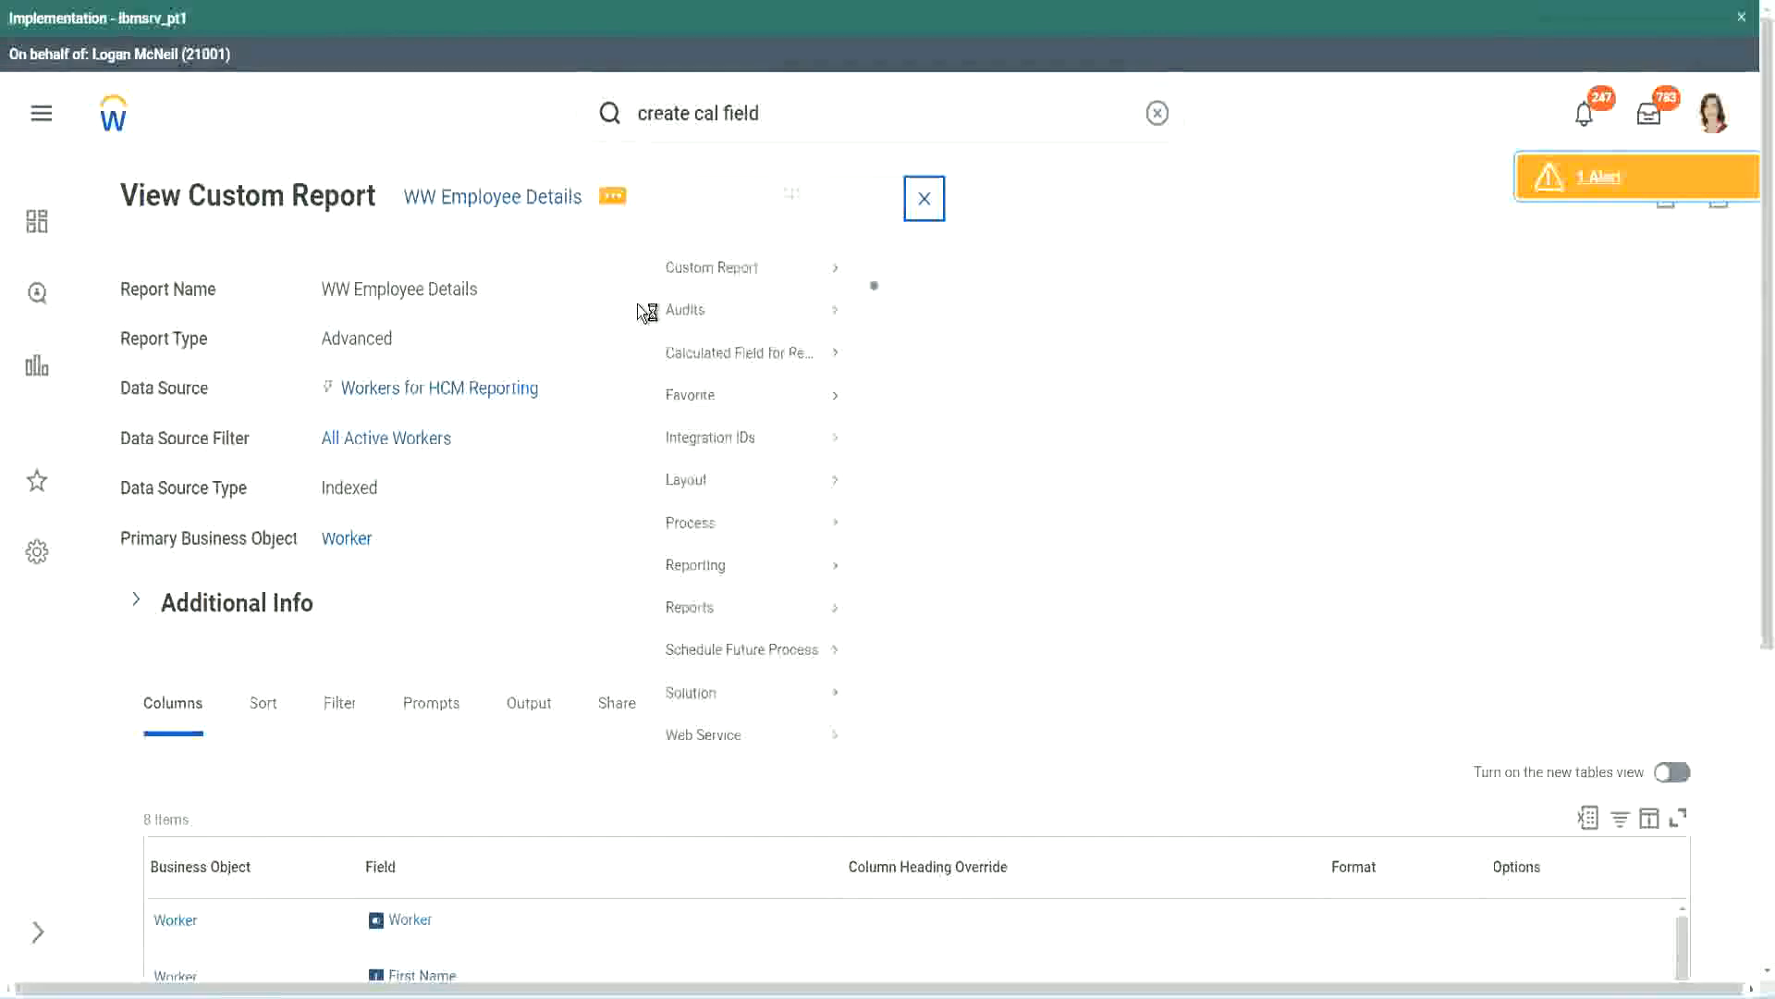
{"action": "mouse_move", "coordinate": [709, 296]}
{"action": "left_click", "coordinate": [904, 301]}
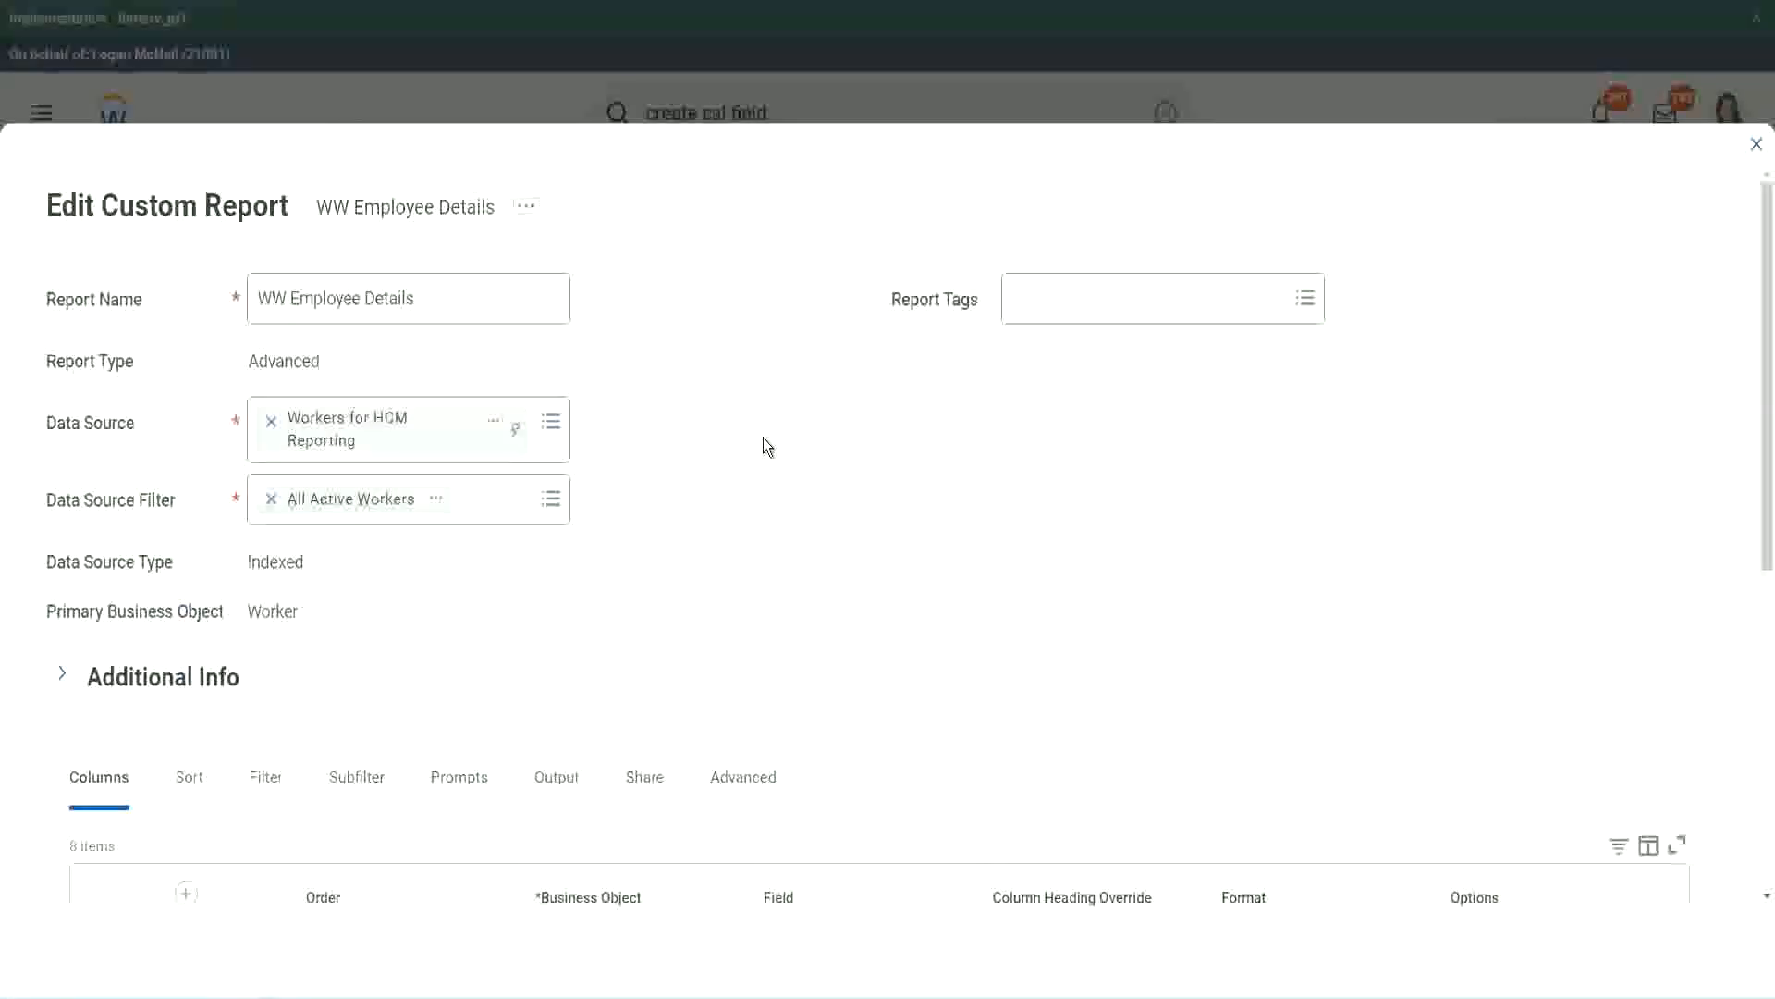
Add a new Worker row below the Experience Bands row in the report's columns
{"action": "scroll", "coordinate": [763, 436], "scroll_direction": "down", "scroll_amount": 9}
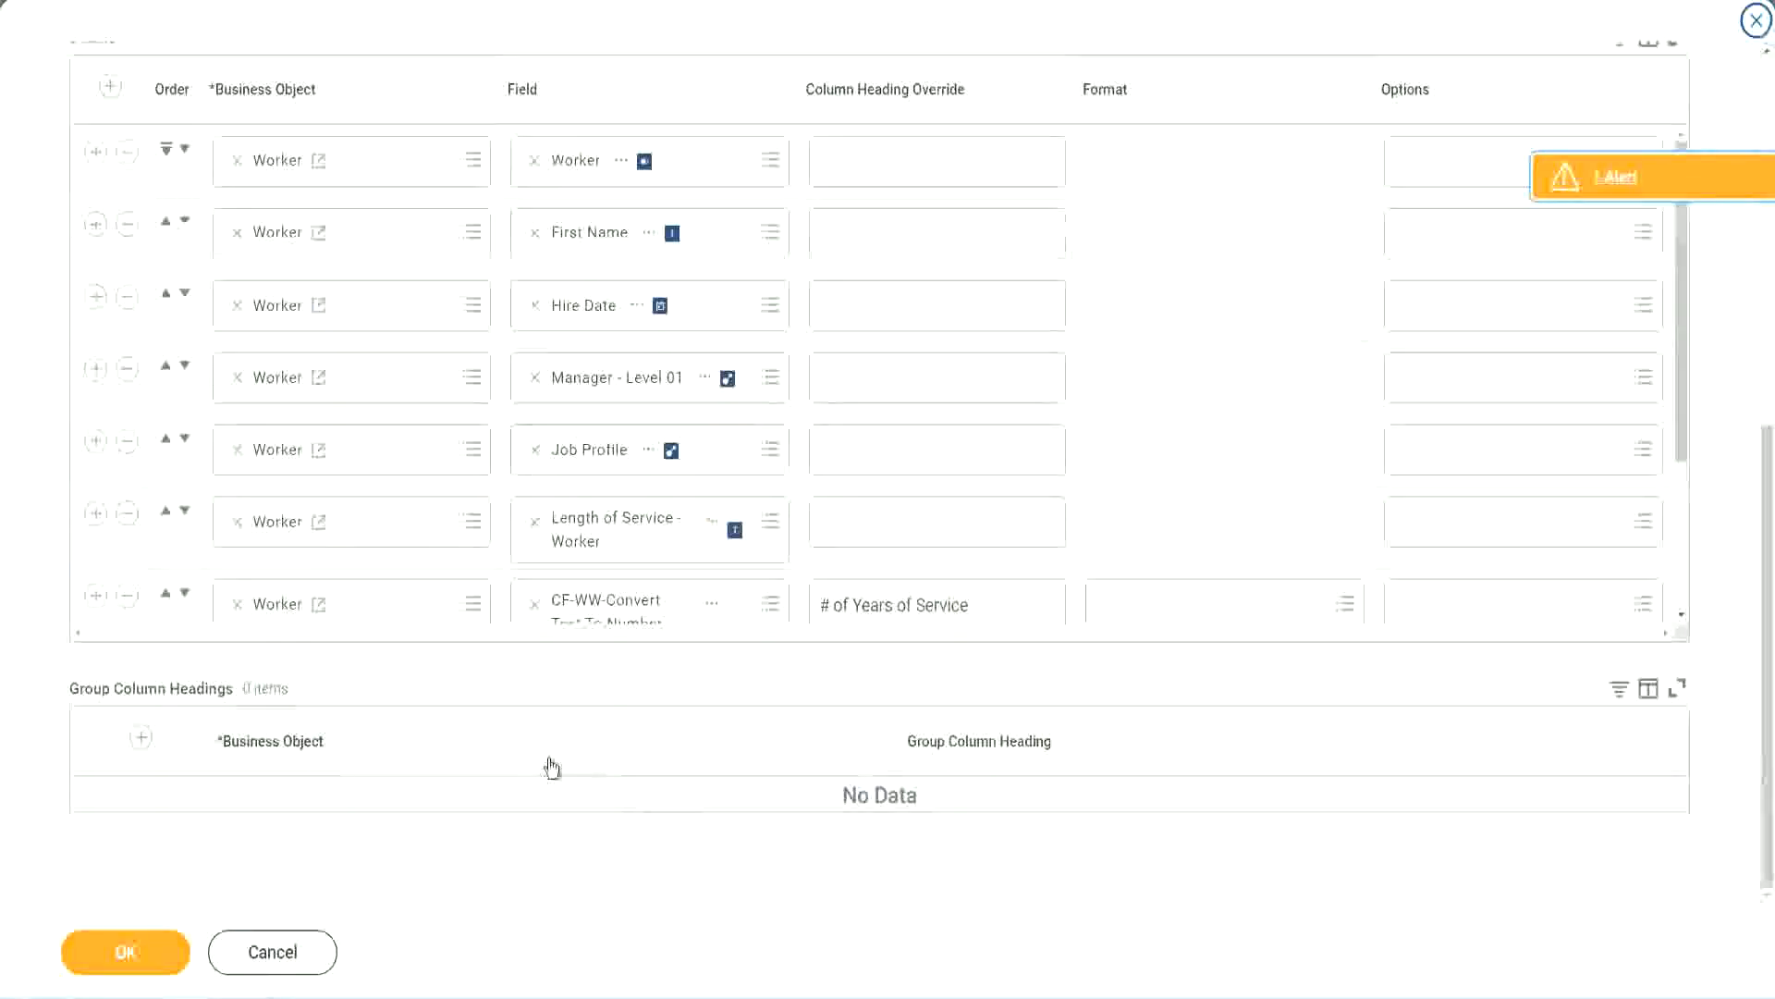
{"action": "scroll", "coordinate": [314, 505], "scroll_direction": "down", "scroll_amount": 3}
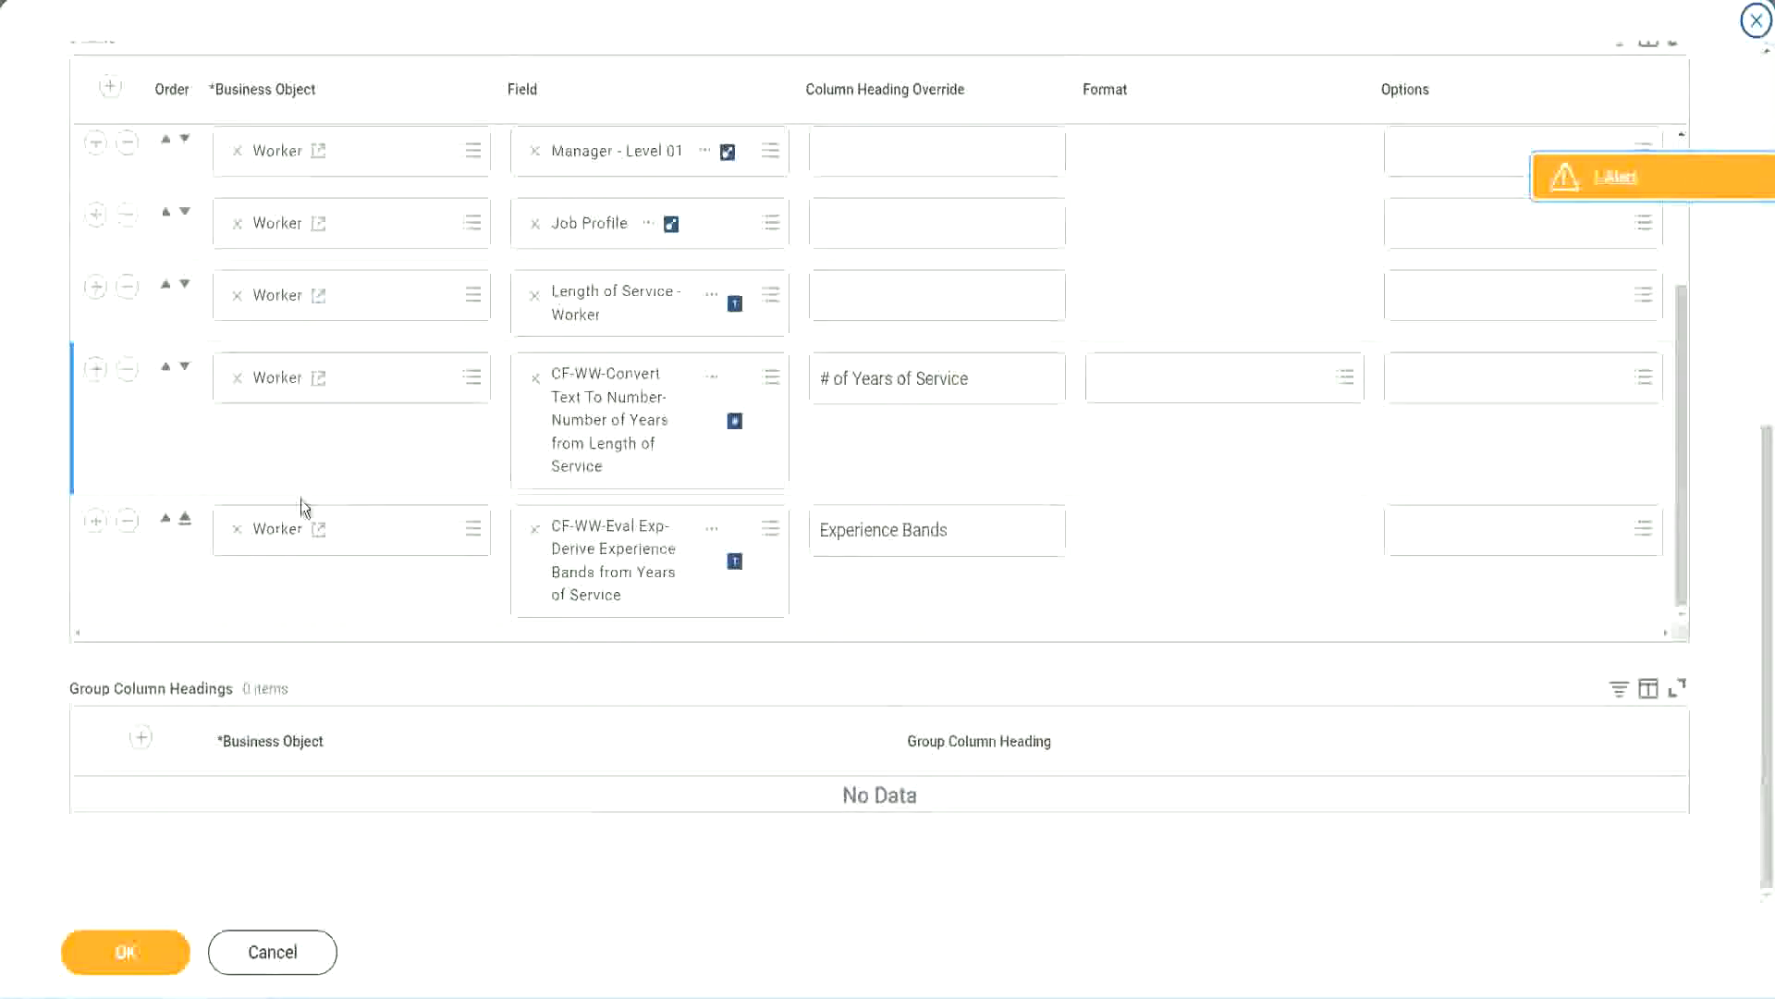
{"action": "left_click", "coordinate": [97, 523]}
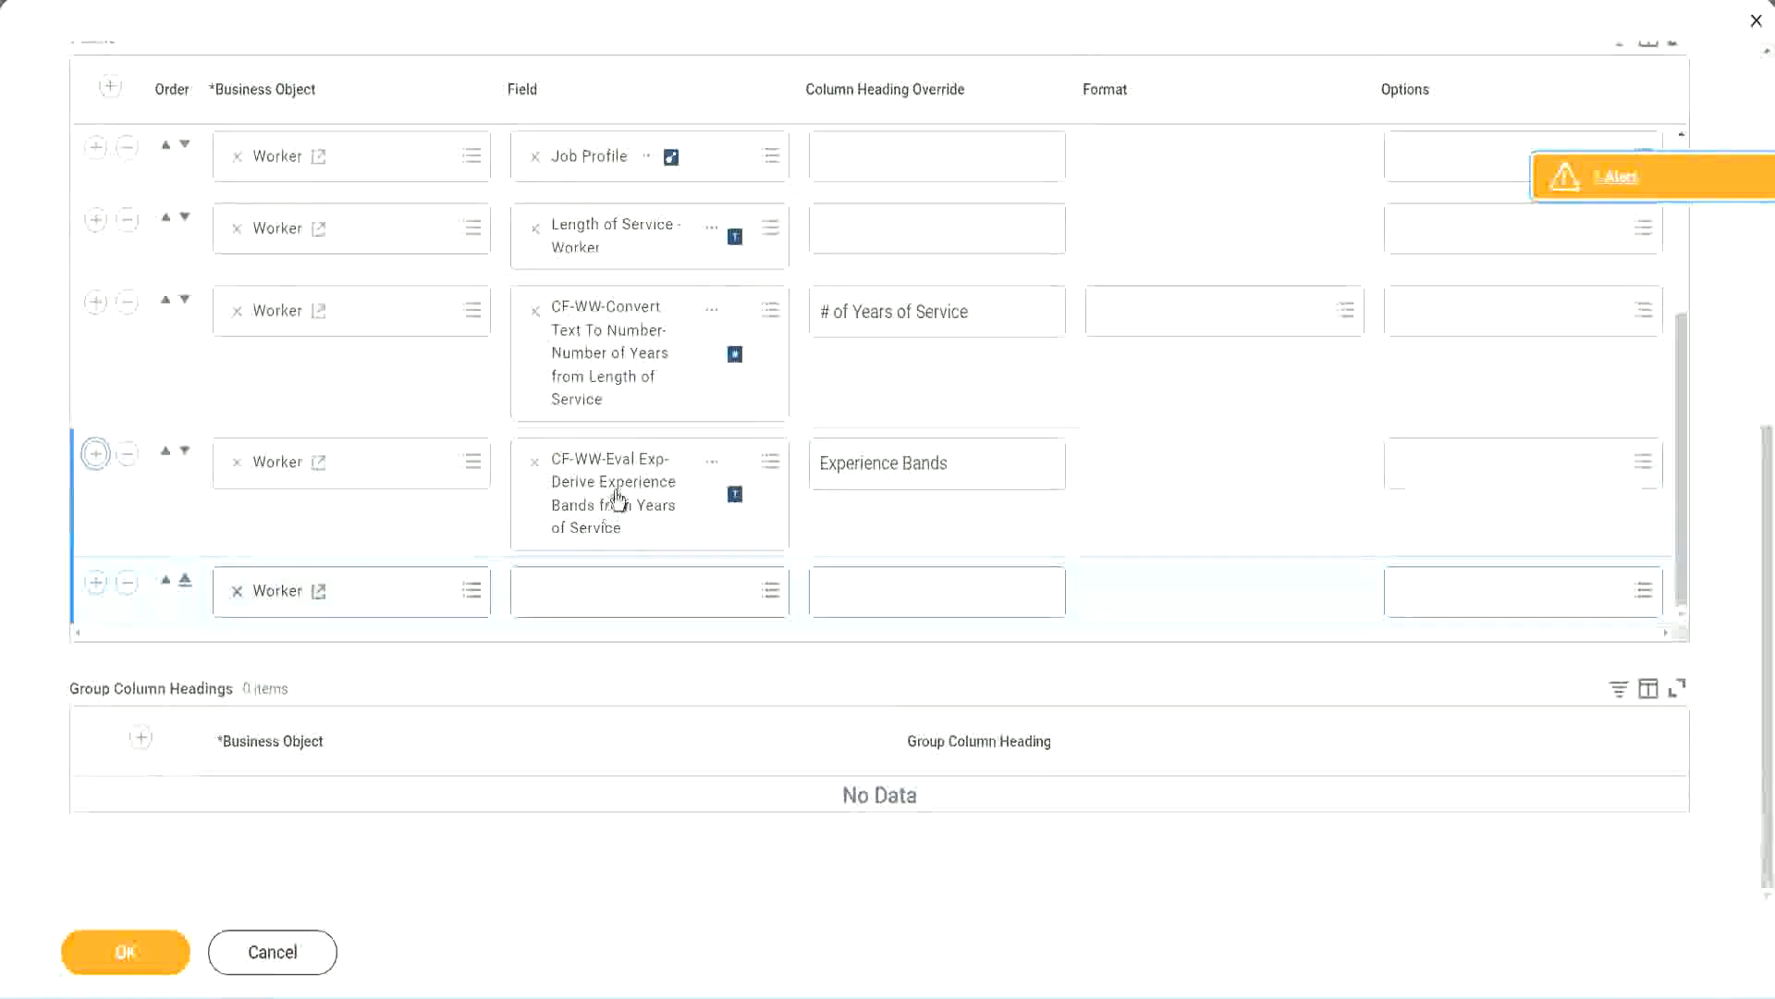
Search for "CF-WW-Eval Exp Band" and set the new Worker row's field to CF-WW-Eval Exp Band-Determine Experience Bands from Years of Service
{"action": "right_click", "coordinate": [618, 502]}
{"action": "left_click", "coordinate": [669, 594]}
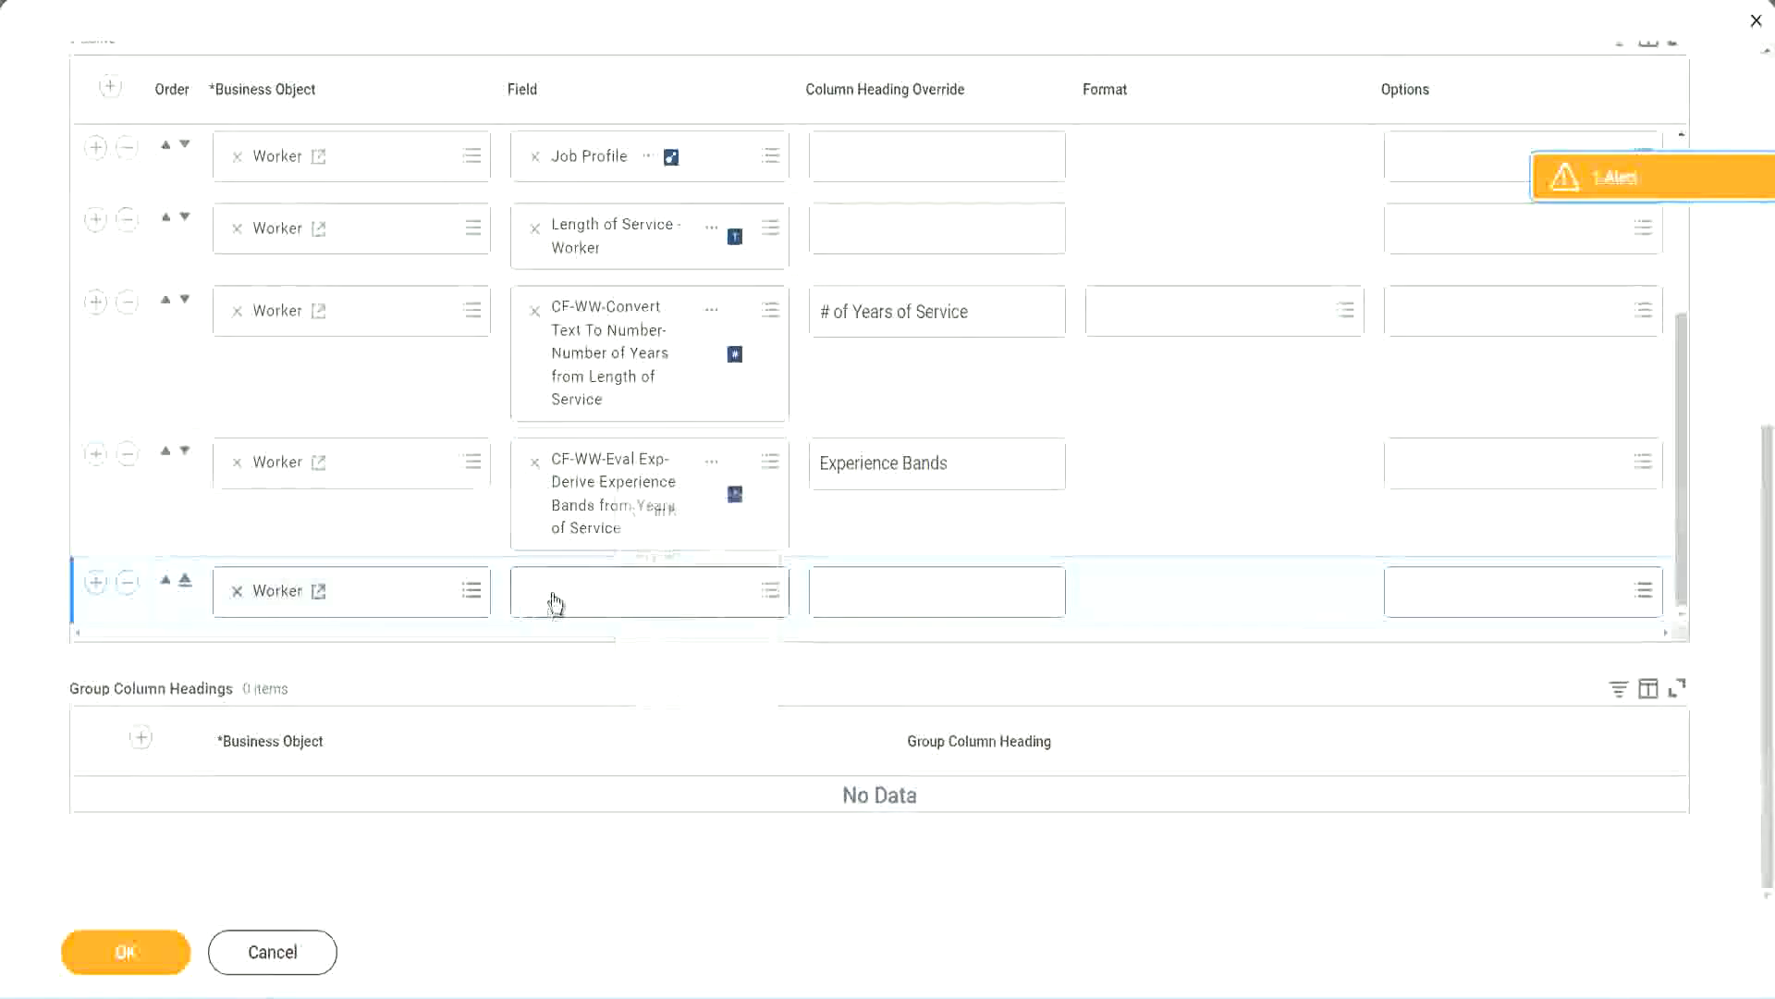
{"action": "left_click", "coordinate": [662, 602]}
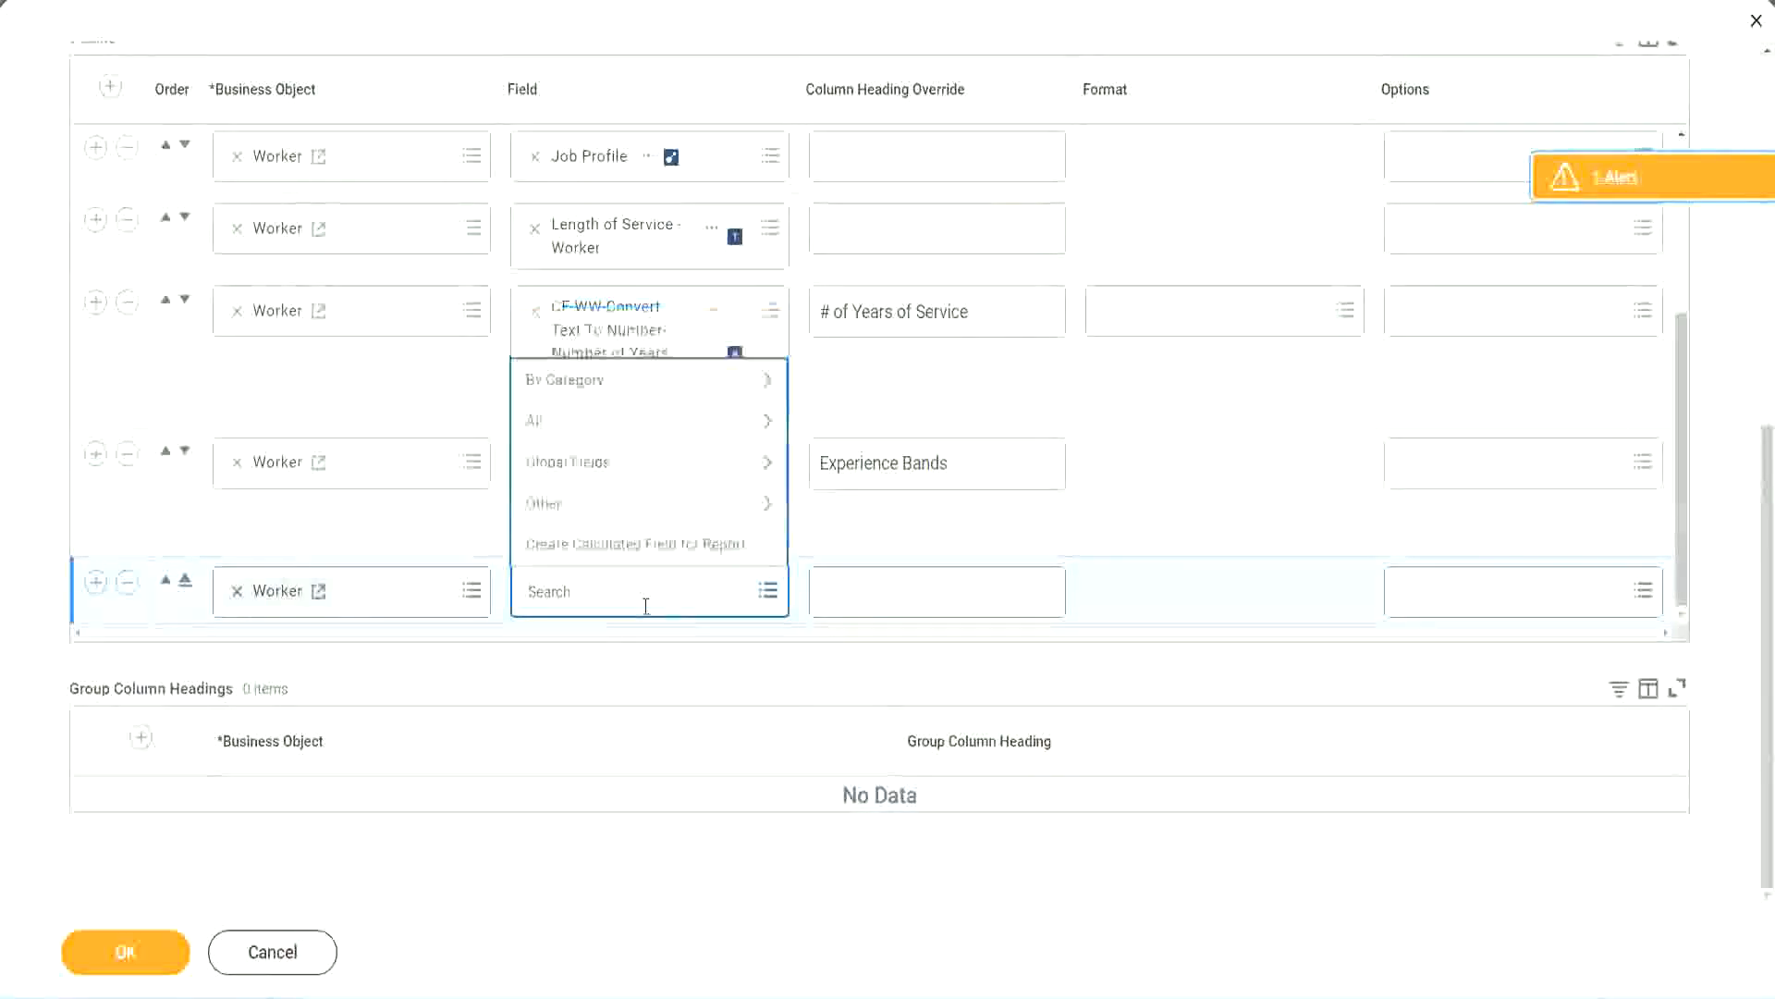
{"action": "key", "text": "ctrl+v"}
{"action": "left_click_drag", "start_coordinate": [649, 586], "coordinate": [457, 587]}
{"action": "left_click", "coordinate": [628, 592]}
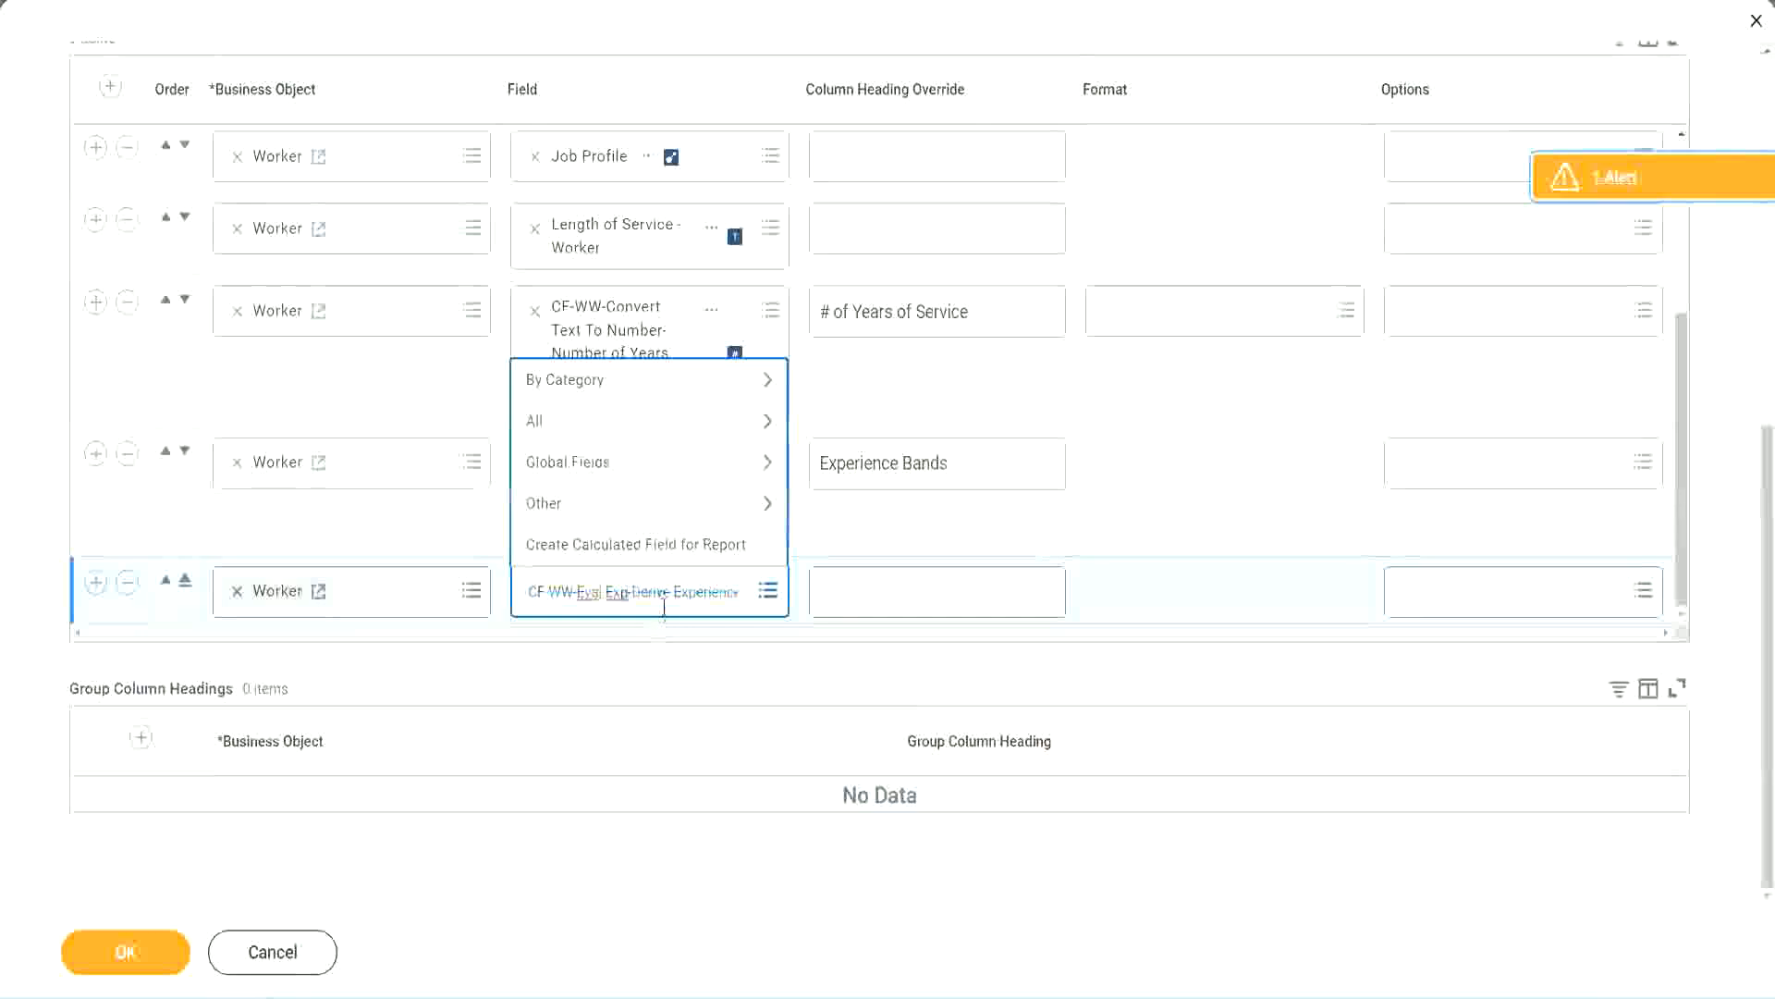
{"action": "type", "text": "Bands"}
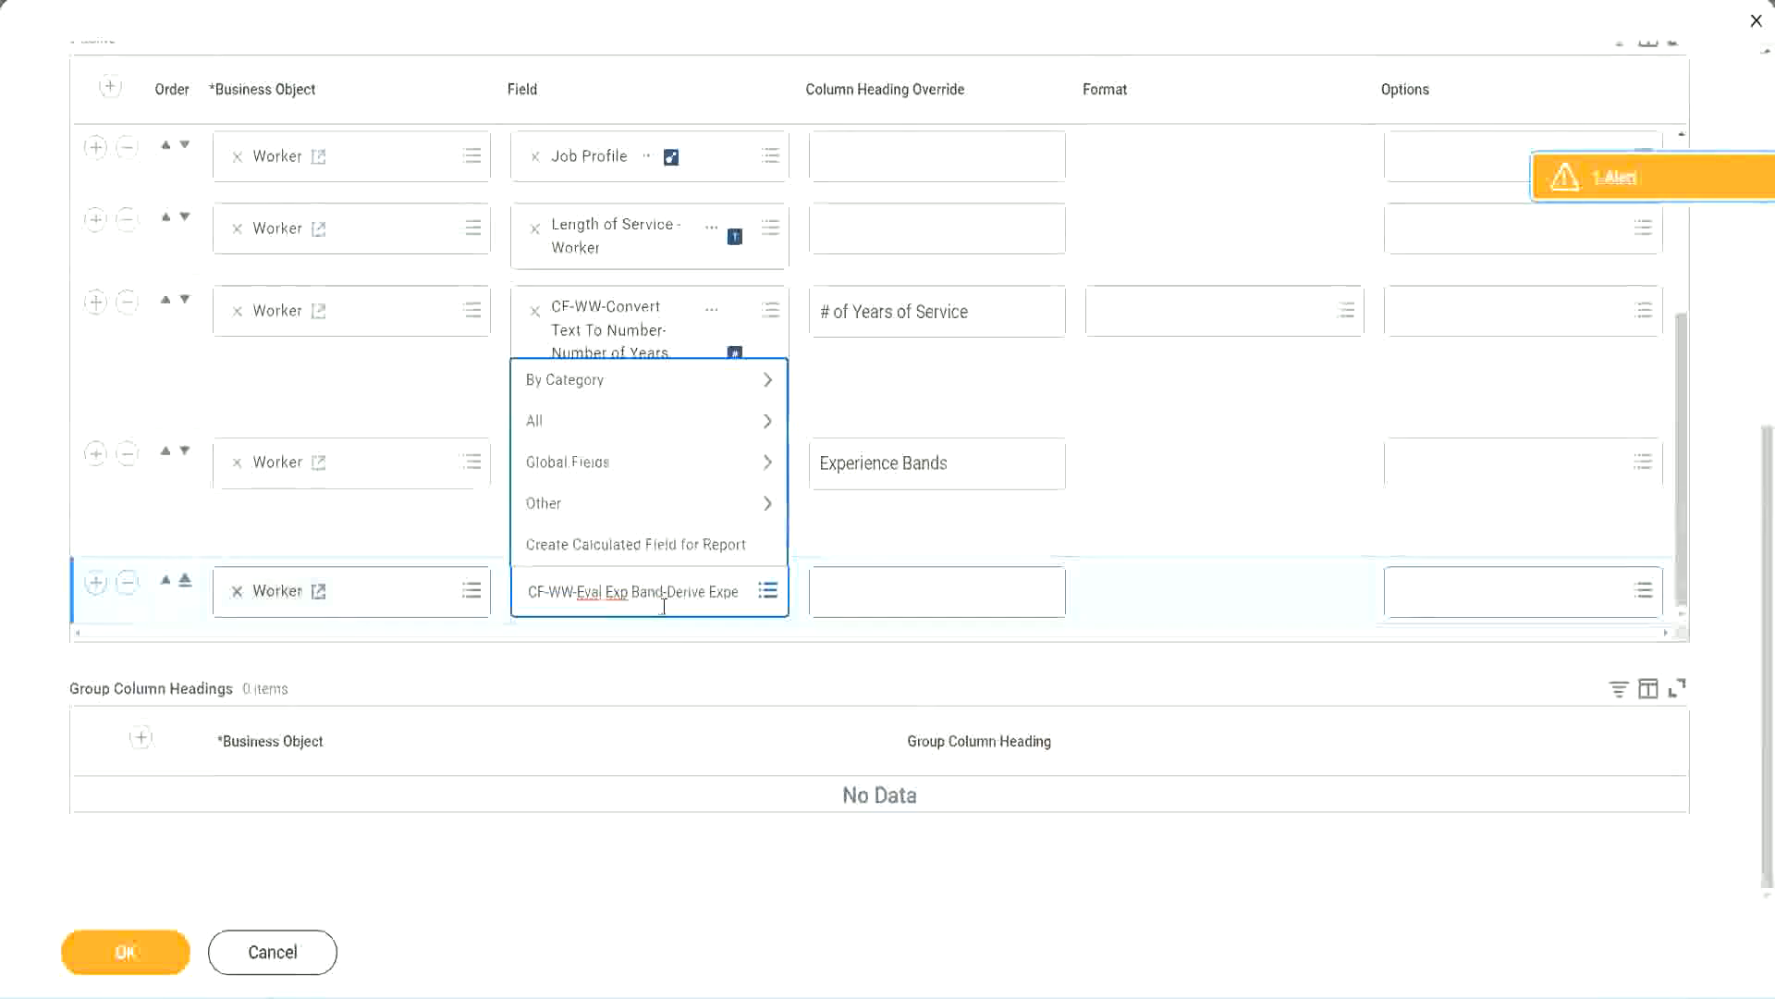
{"action": "key", "text": "BackSpace"}
{"action": "key", "text": "Delete"}
{"action": "key", "text": "Delete"}
{"action": "key", "text": "Delete"}
{"action": "key", "text": "Delete"}
{"action": "key", "text": "Delete"}
{"action": "key", "text": "Delete"}
{"action": "key", "text": "Delete"}
{"action": "key", "text": "Delete"}
{"action": "key", "text": "Delete"}
{"action": "key", "text": "Delete"}
{"action": "key", "text": "Delete"}
{"action": "key", "text": "Delete"}
{"action": "key", "text": "Delete"}
{"action": "key", "text": "Delete"}
{"action": "key", "text": "Delete"}
{"action": "key", "text": "Delete"}
{"action": "key", "text": "Delete"}
{"action": "key", "text": "Delete"}
{"action": "key", "text": "Delete"}
{"action": "key", "text": "Delete"}
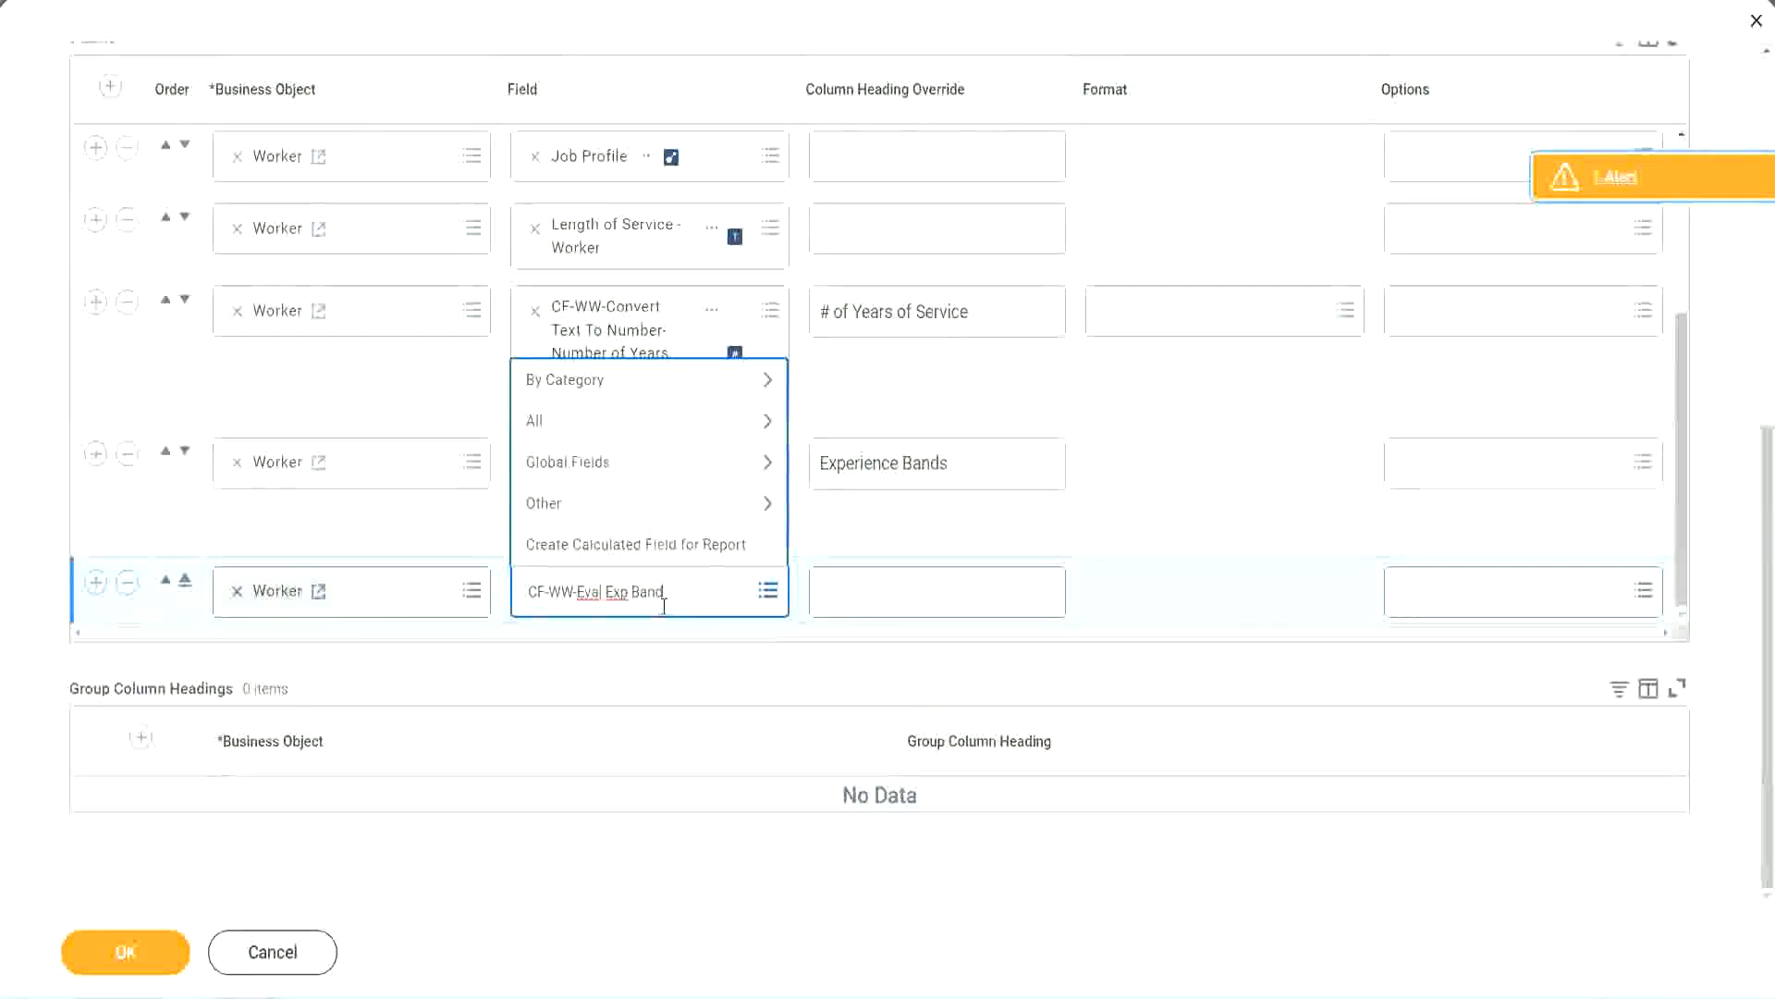
{"action": "key", "text": "Return"}
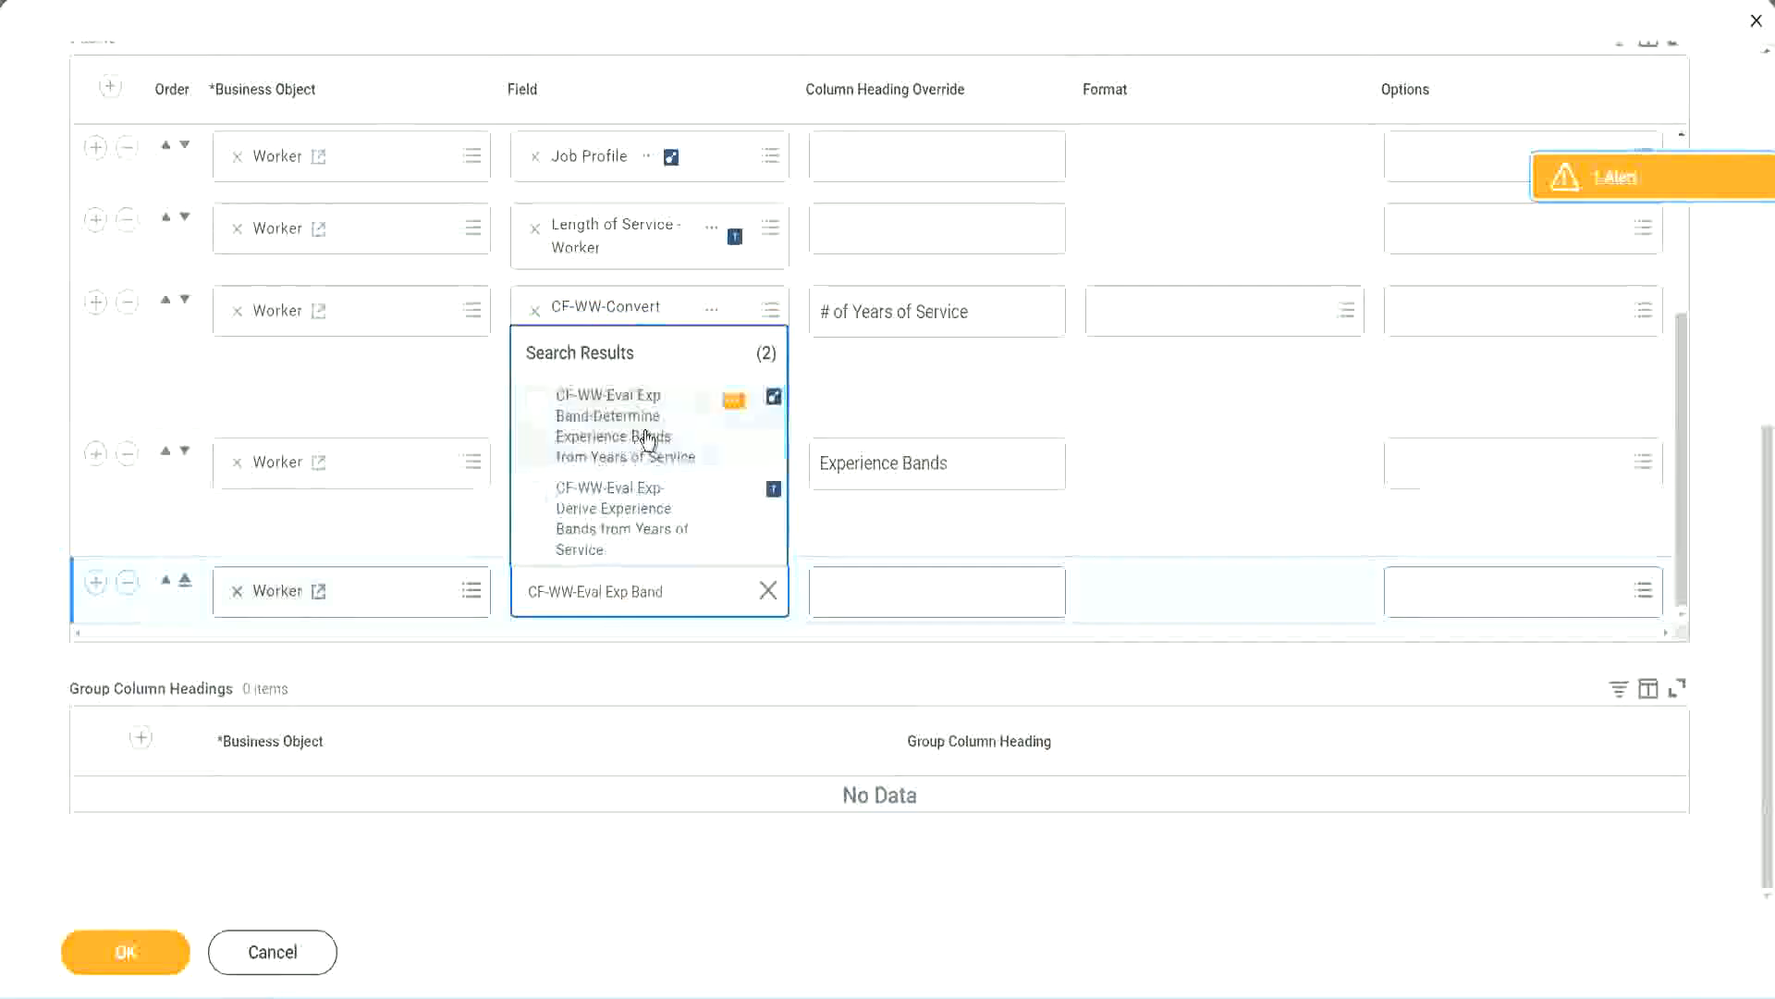
{"action": "left_click", "coordinate": [648, 438]}
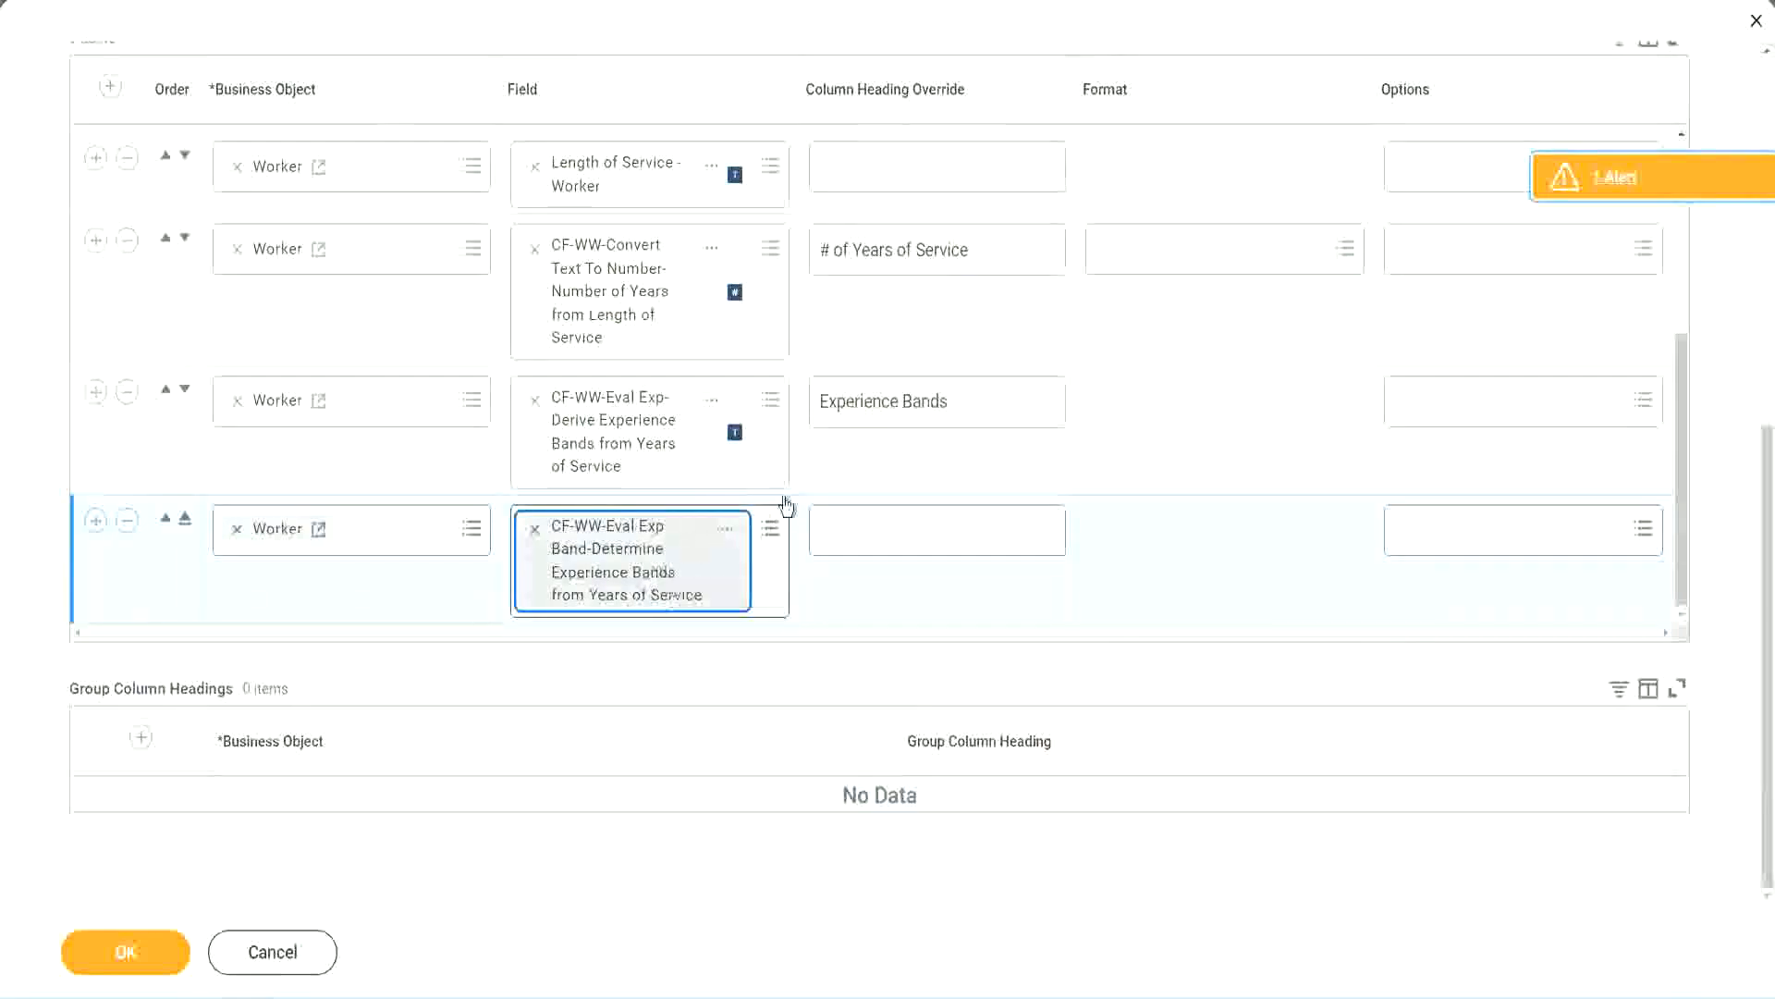
Set the column heading override of the new Eval Exp Band row to "Experience Bands (Eval Exp Bands)"
{"action": "triple_click", "coordinate": [976, 403]}
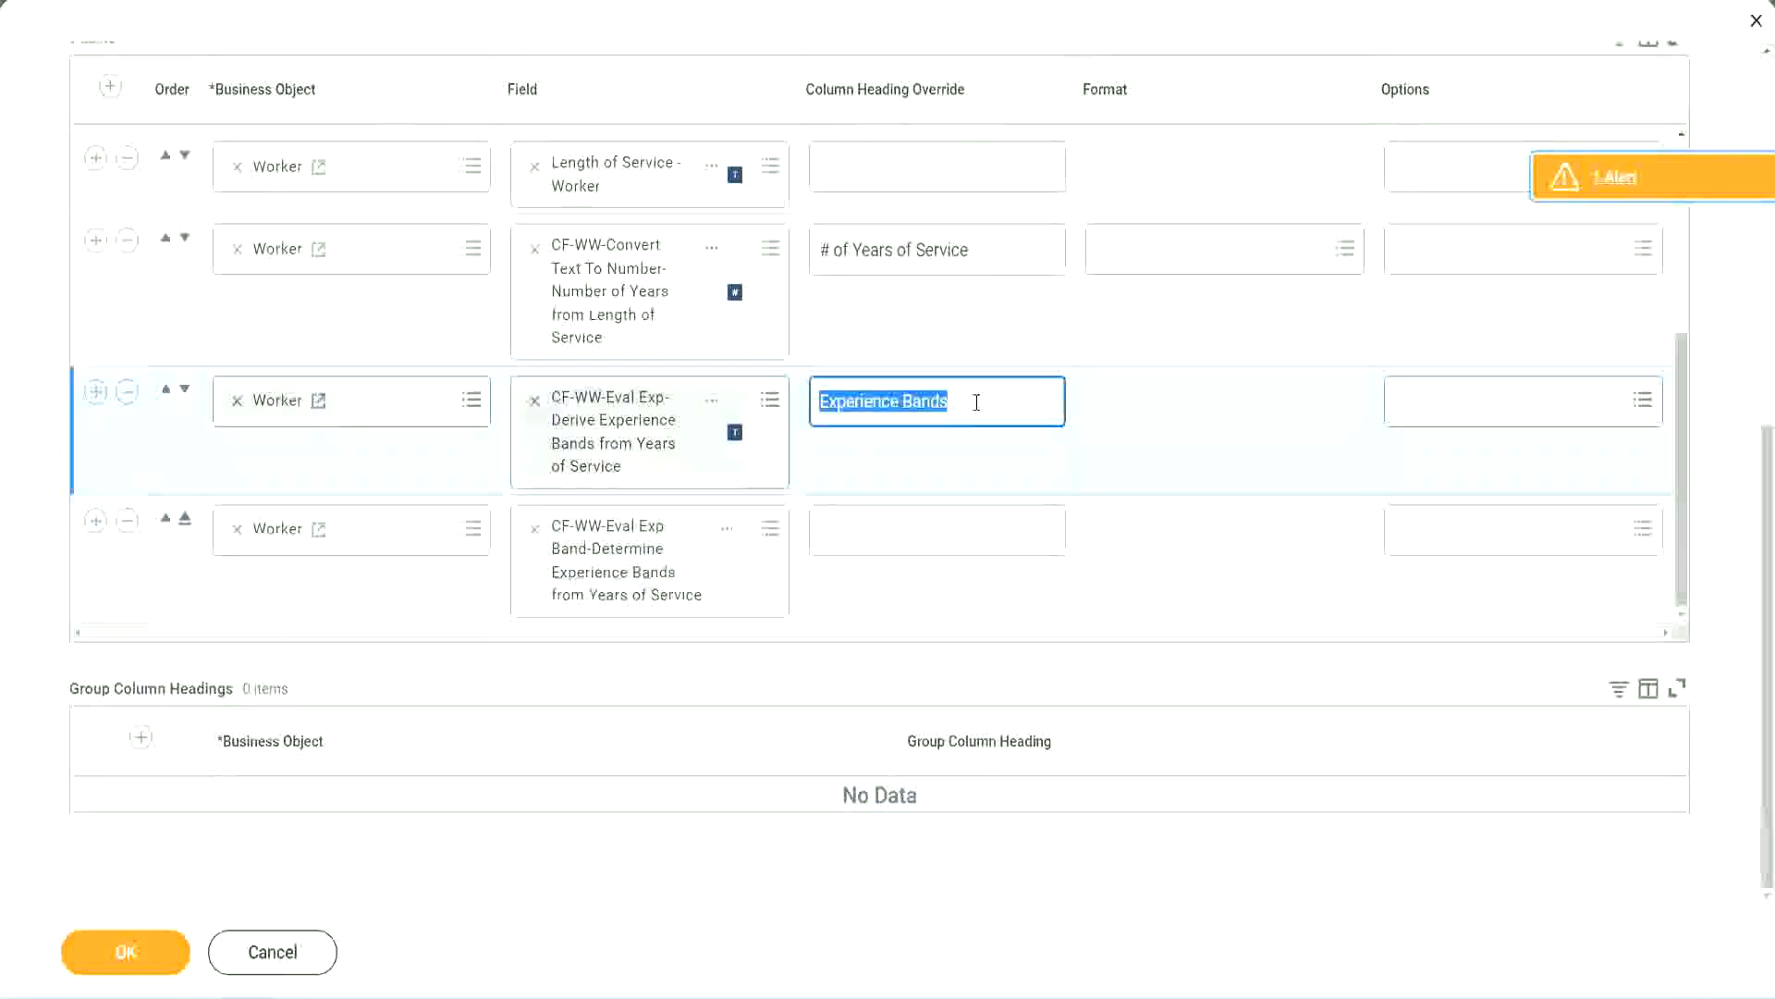
{"action": "left_click", "coordinate": [862, 528]}
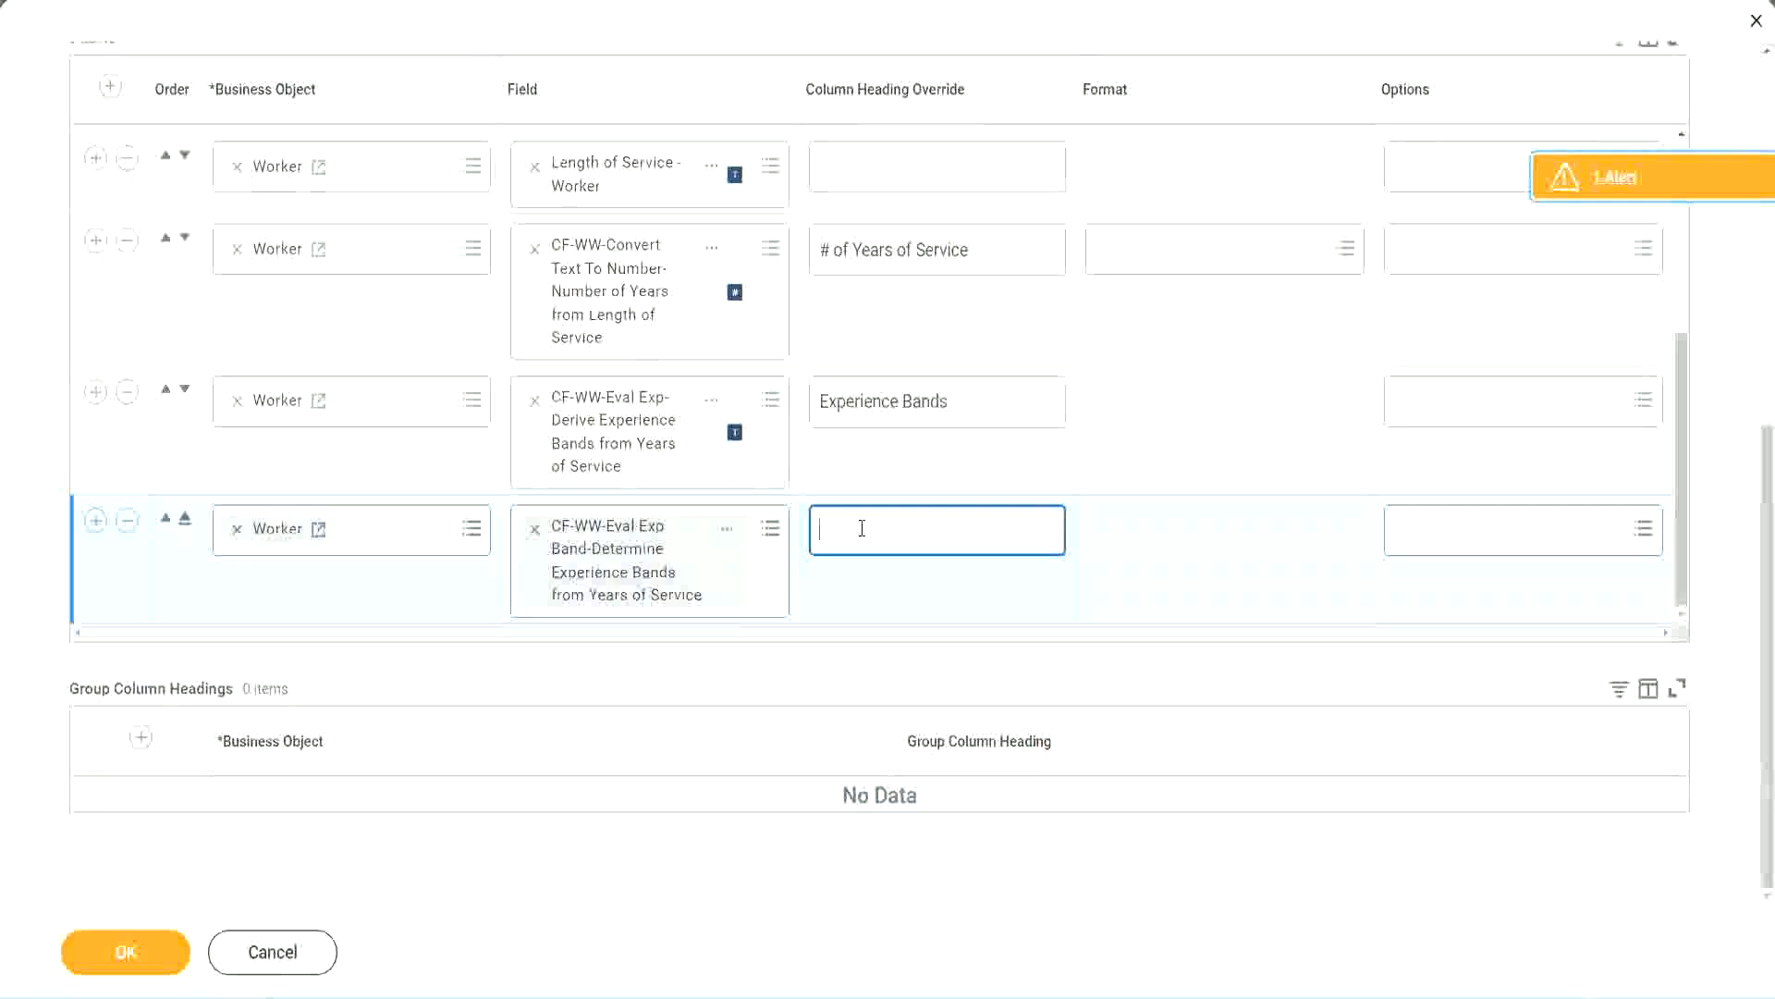
{"action": "key", "text": "ctrl+v"}
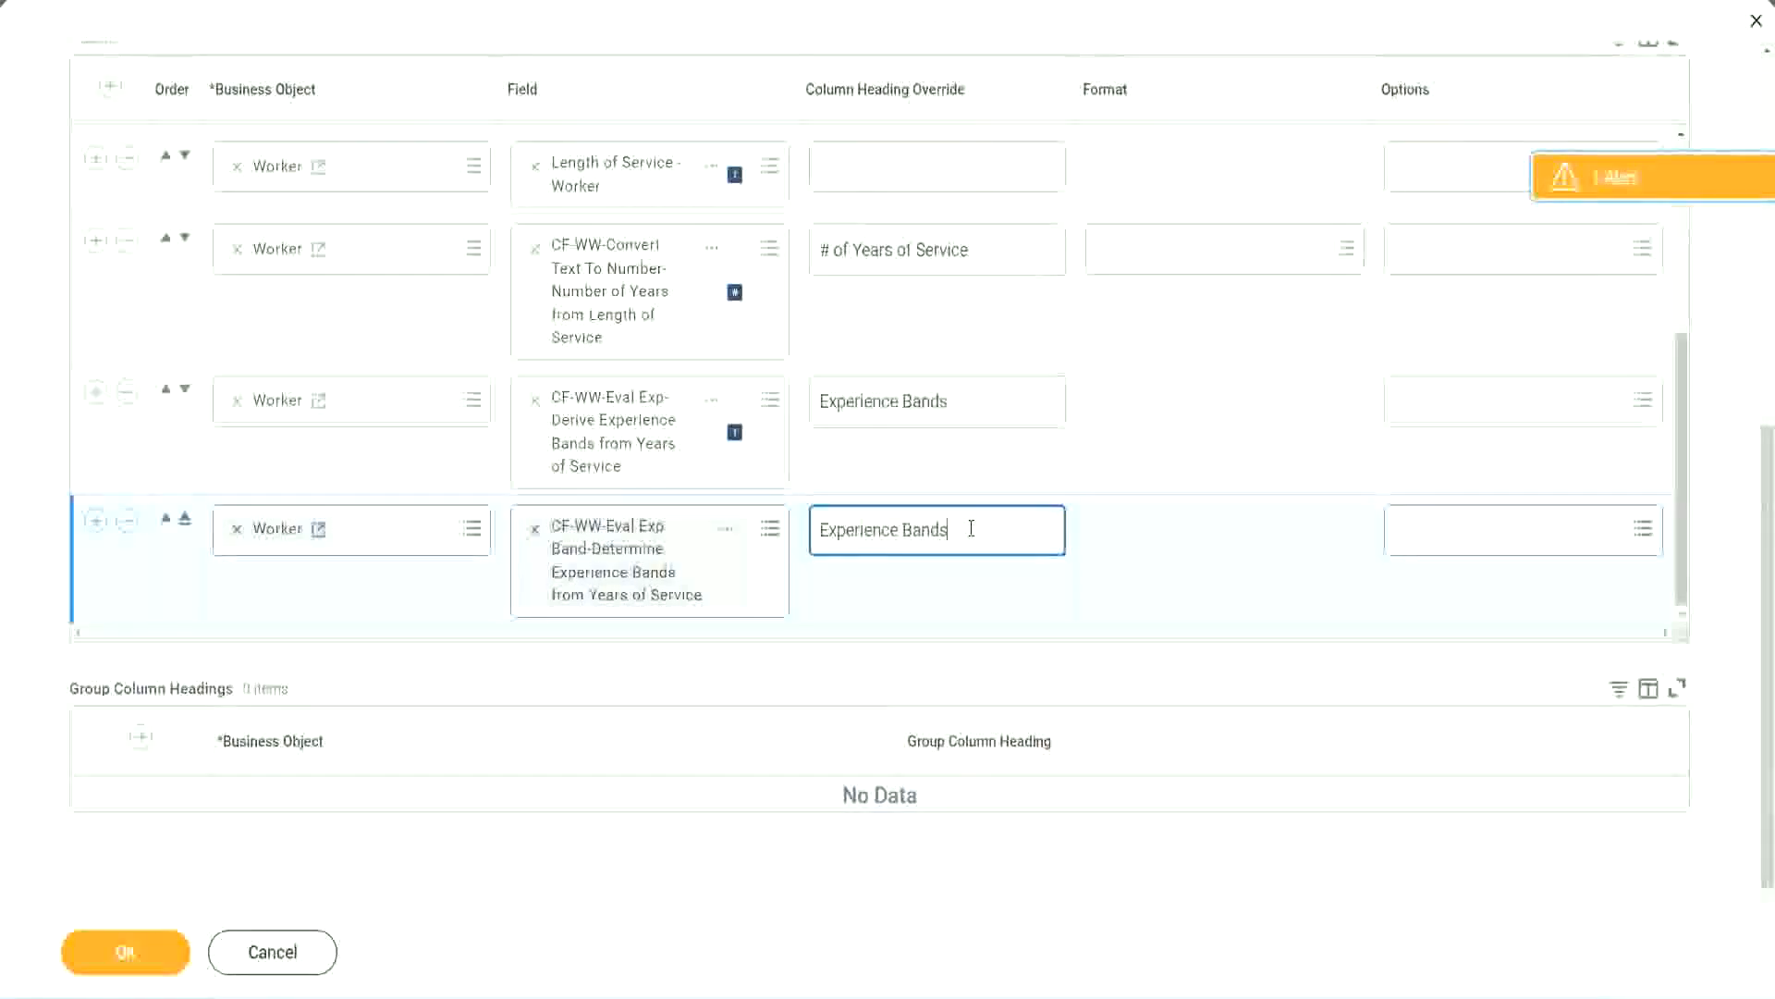
{"action": "type", "text": "("}
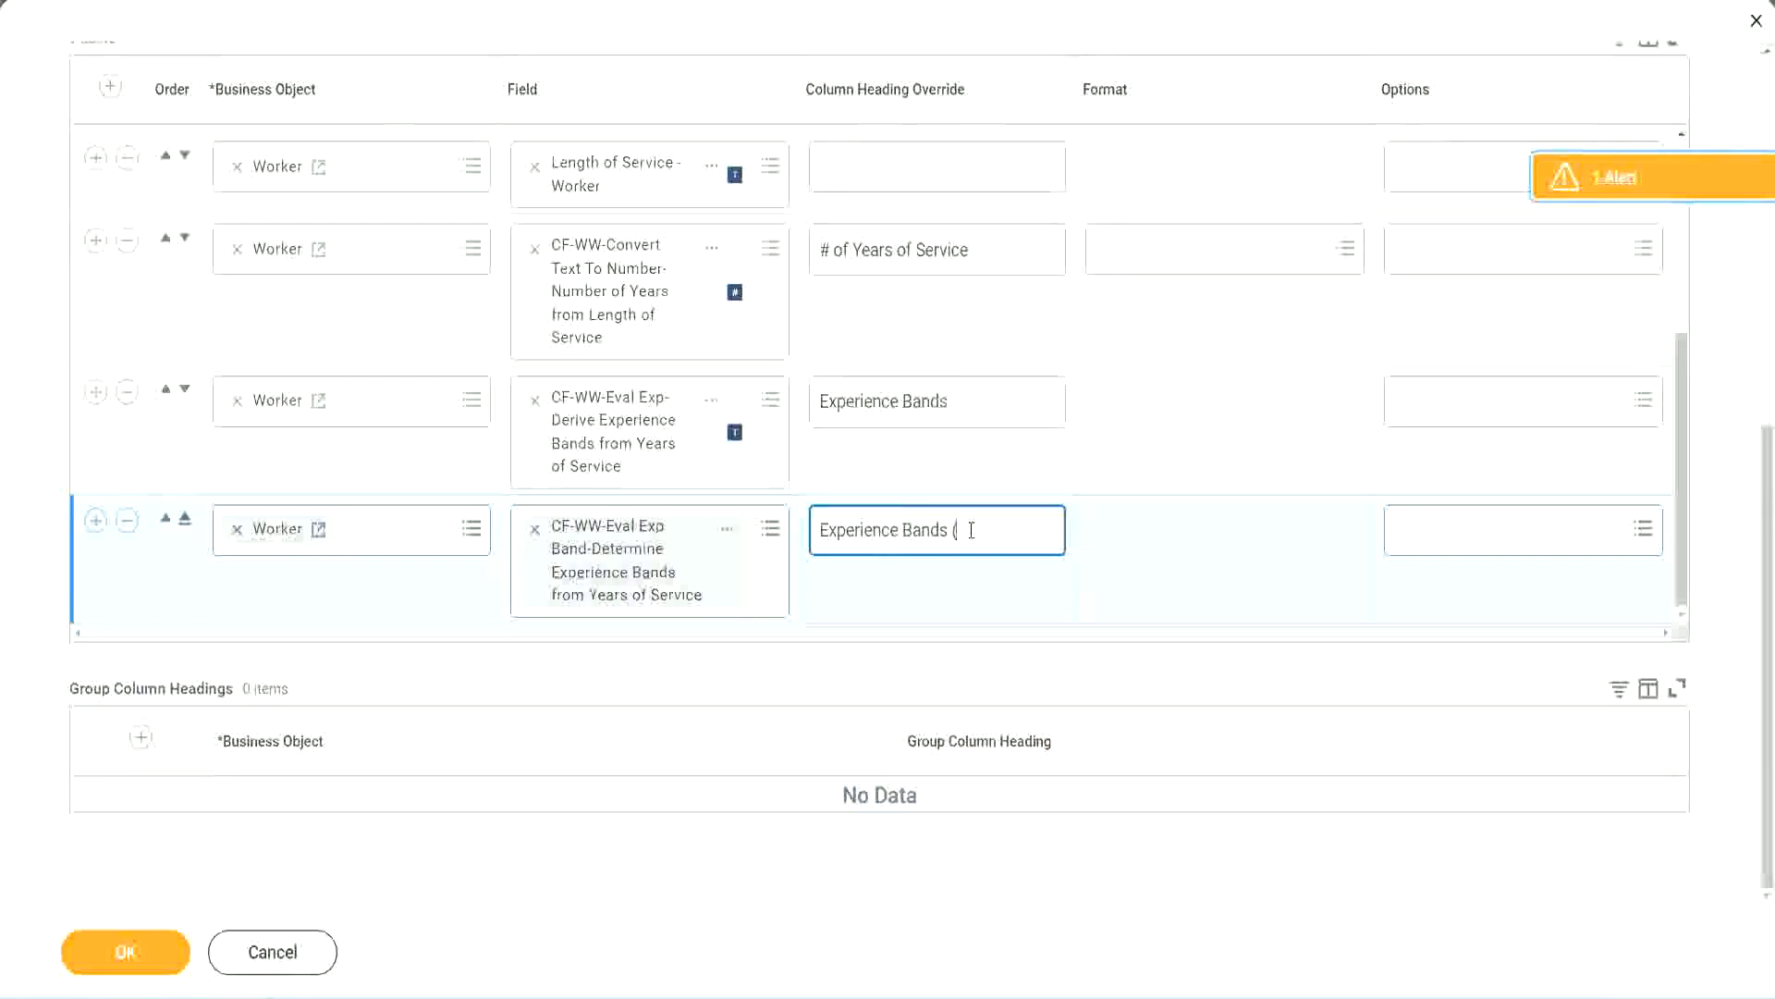
{"action": "type", "text": "Eval Exp Bands)"}
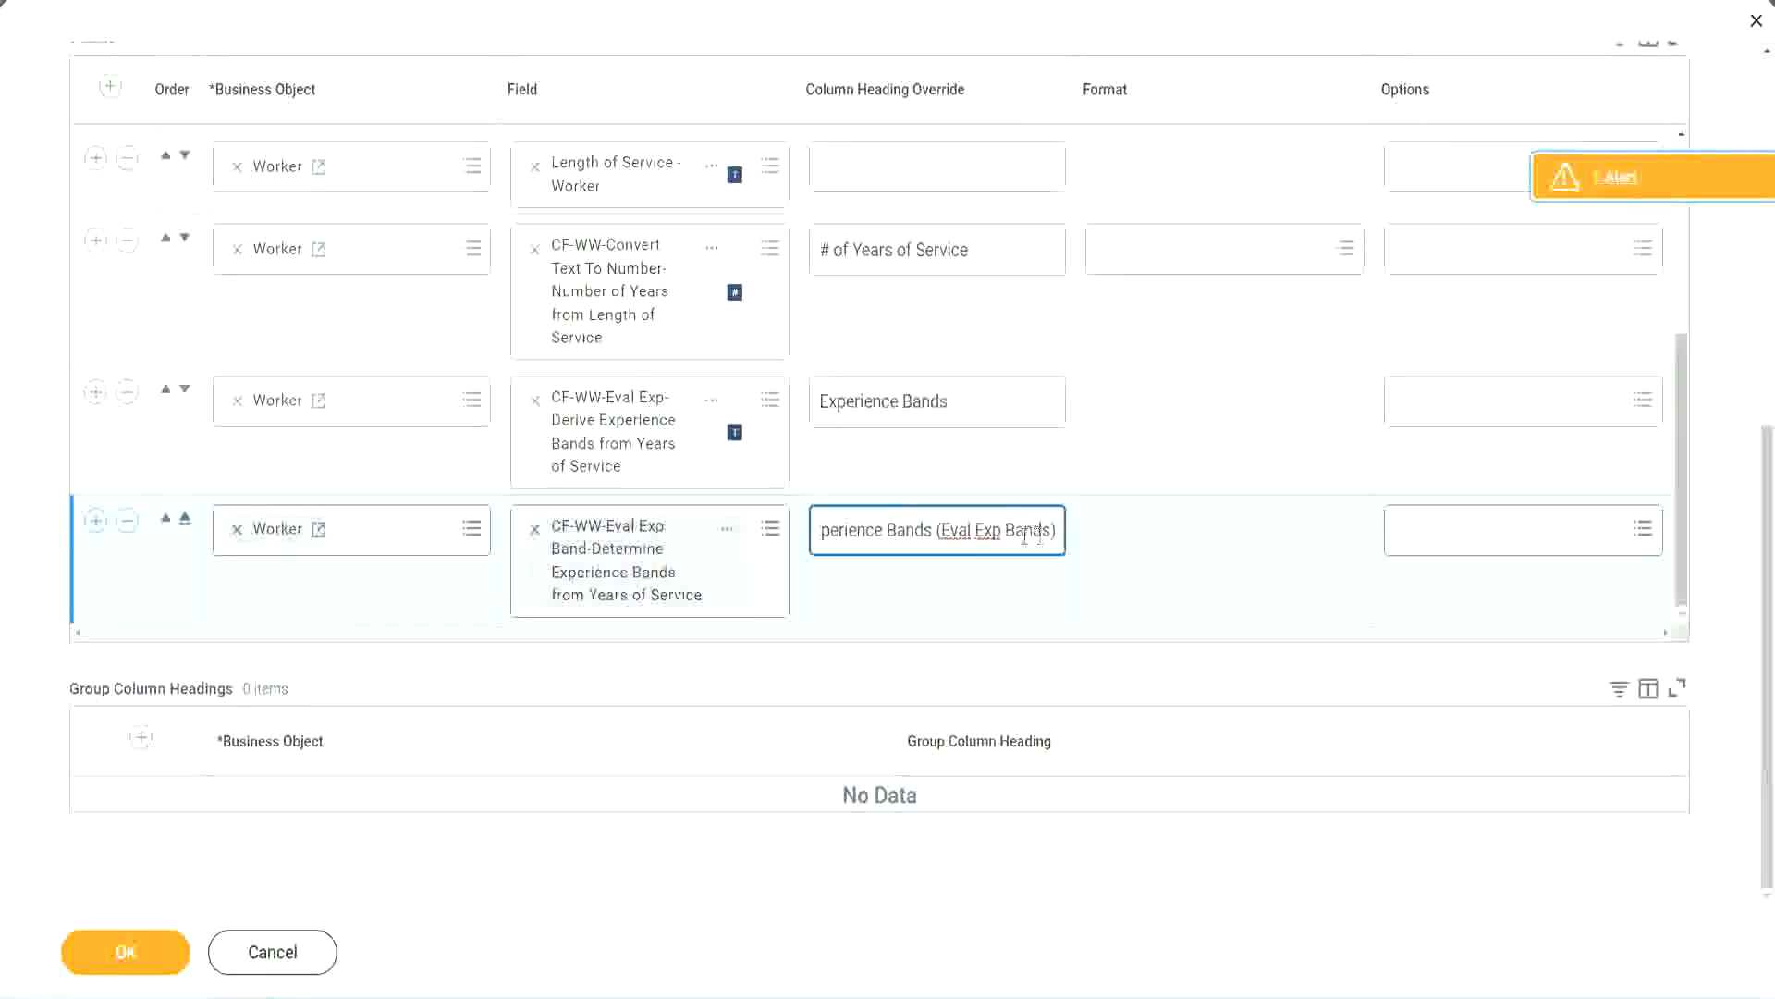
{"action": "double_click", "coordinate": [989, 530]}
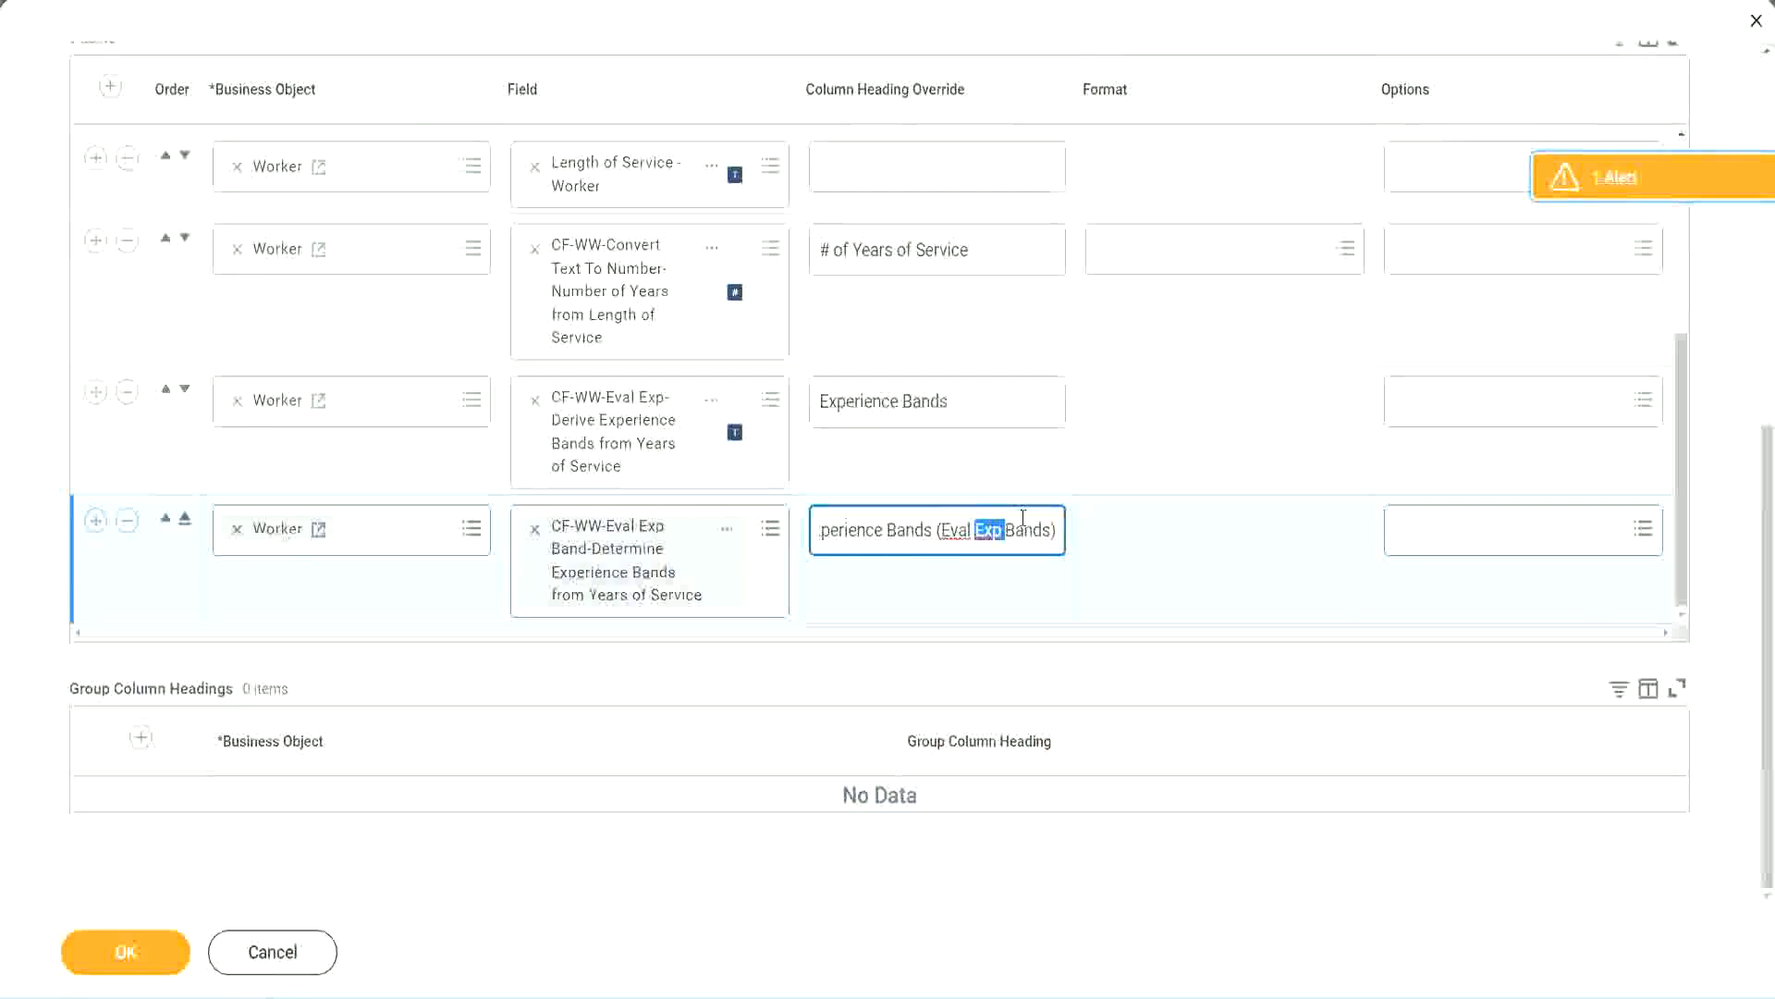
{"action": "left_click", "coordinate": [1023, 522]}
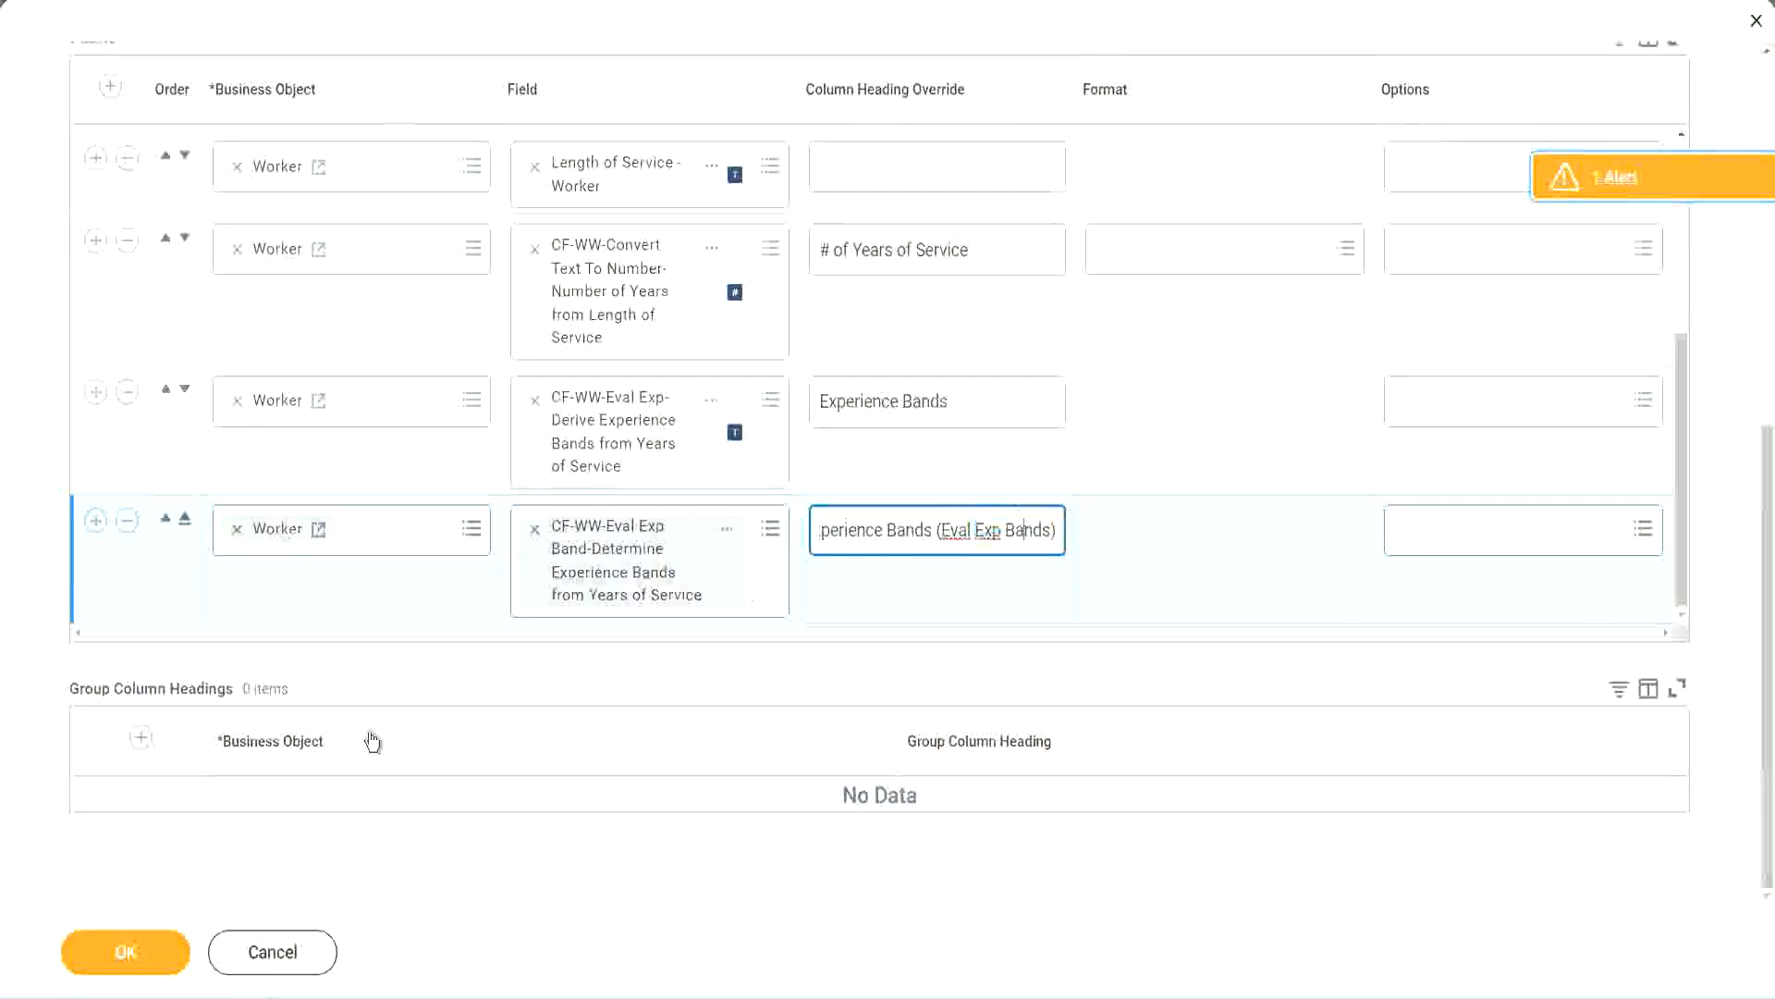
Save the column changes to the WW Employee Details report and run it
{"action": "left_click", "coordinate": [130, 953]}
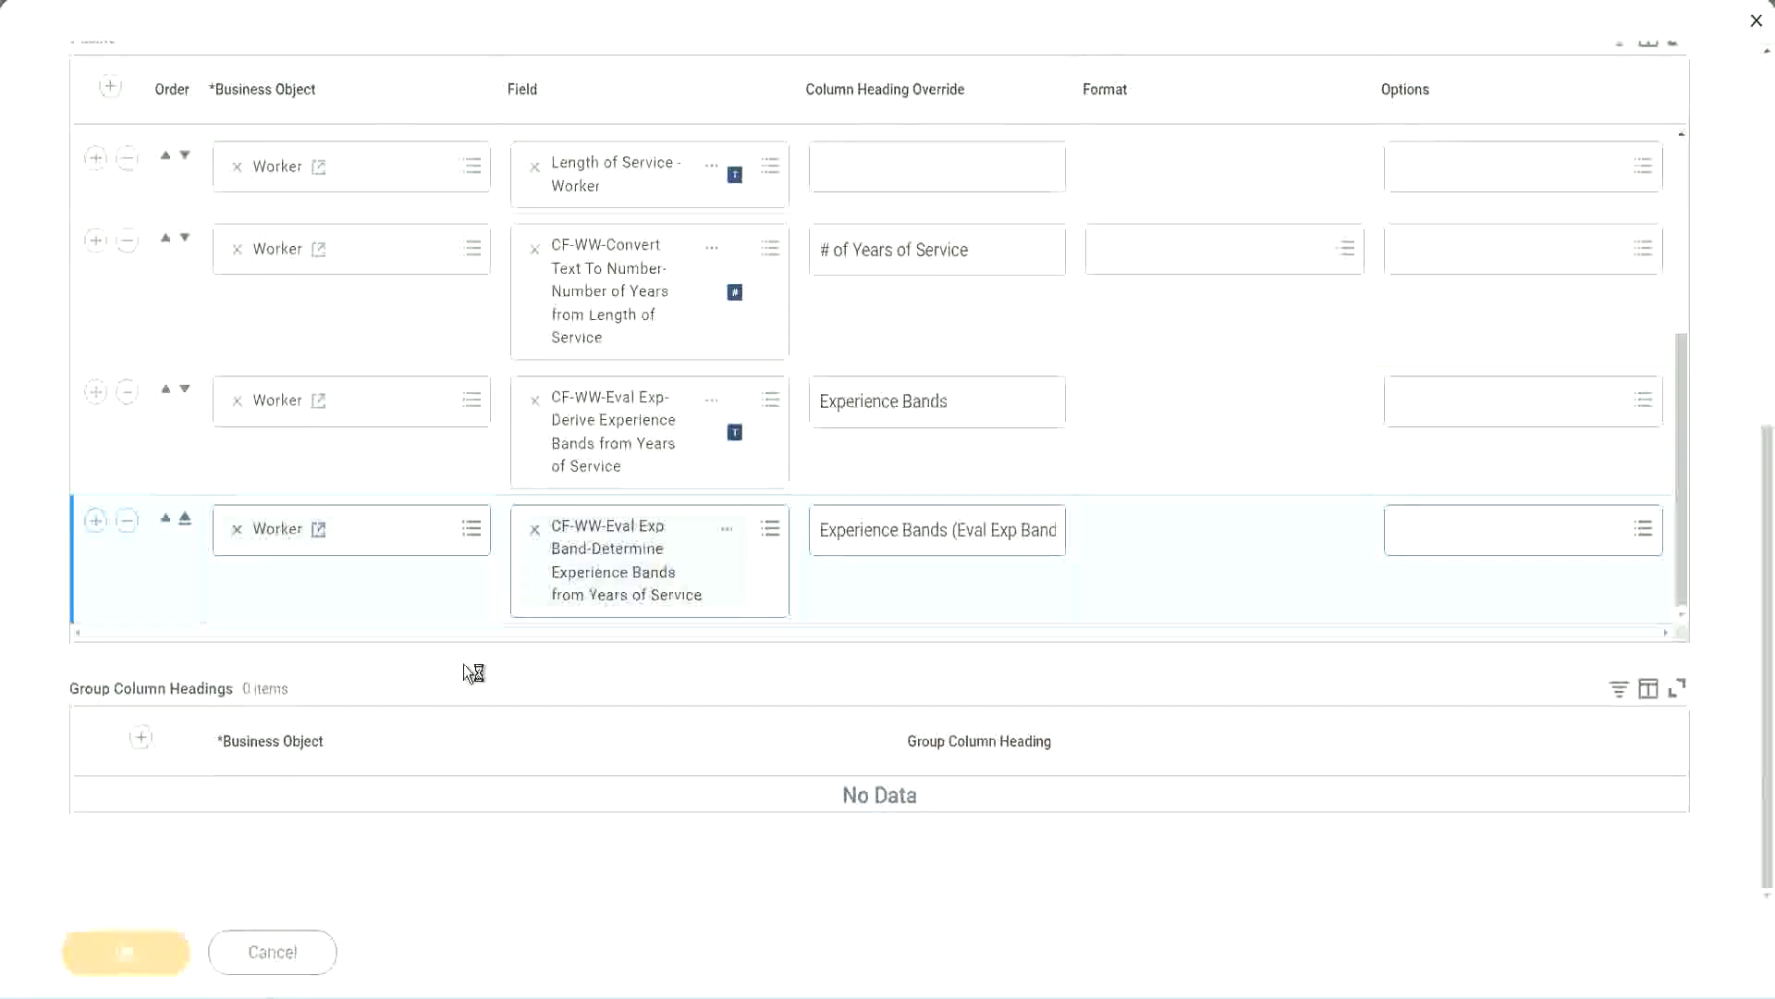
{"action": "left_click", "coordinate": [205, 938]}
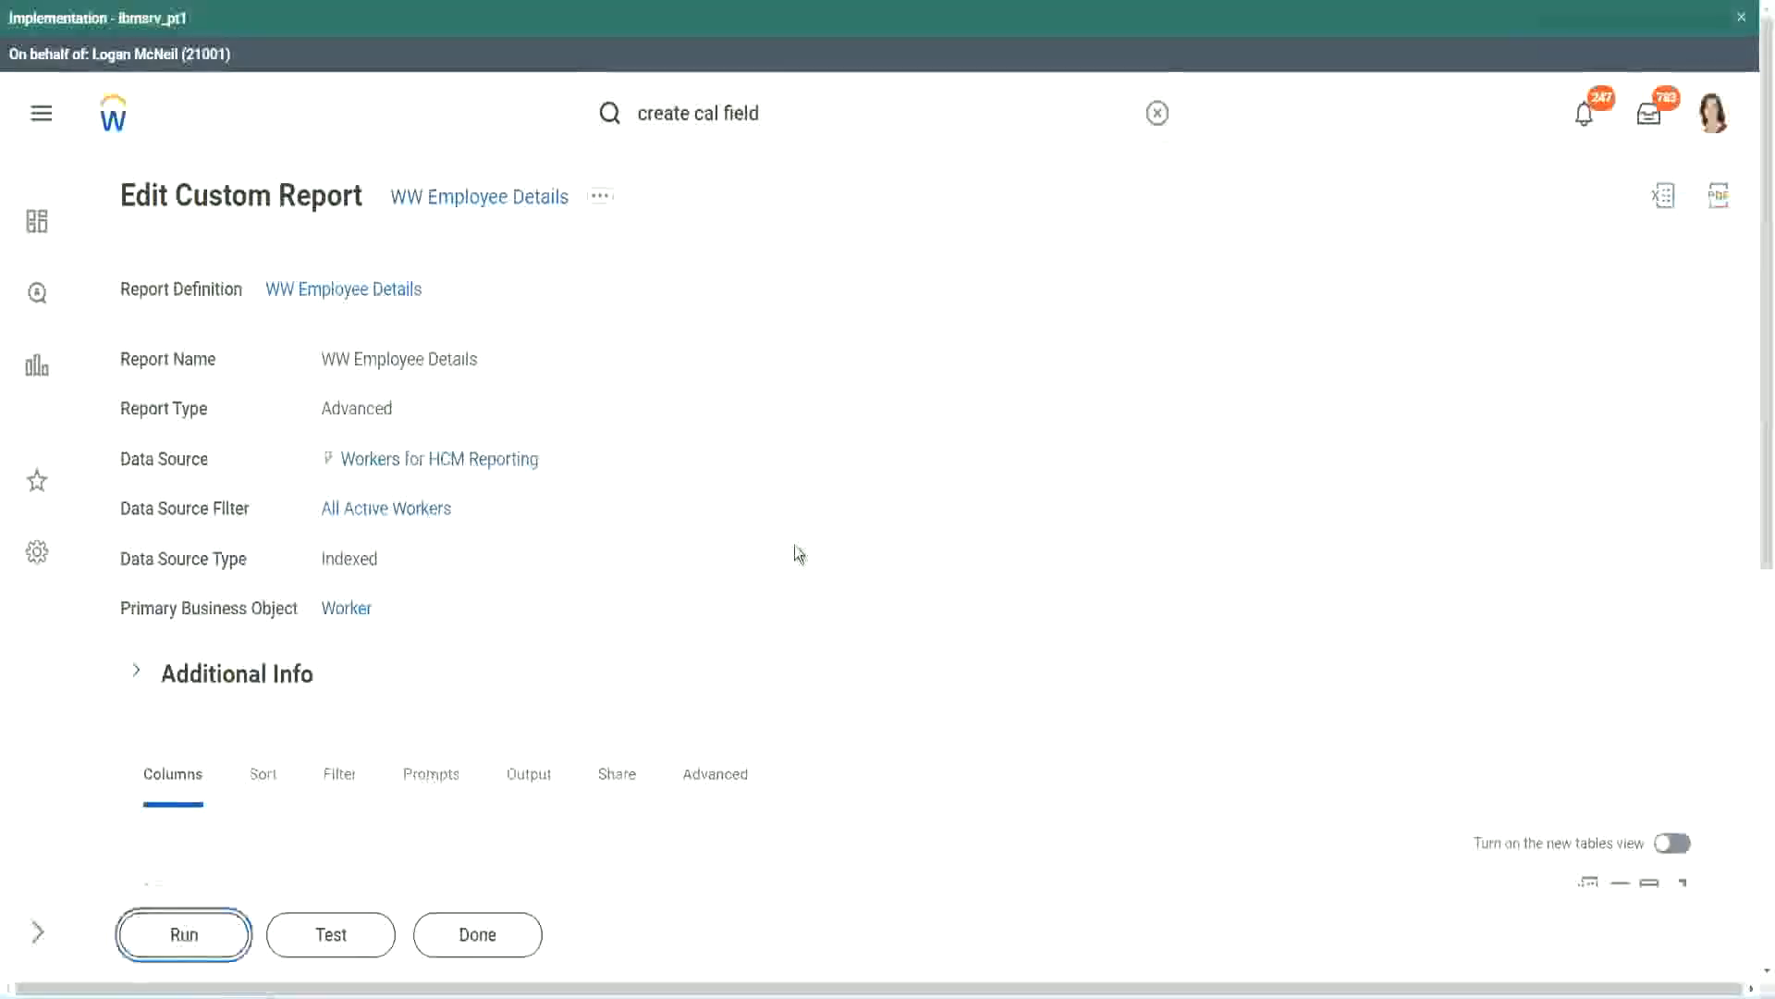